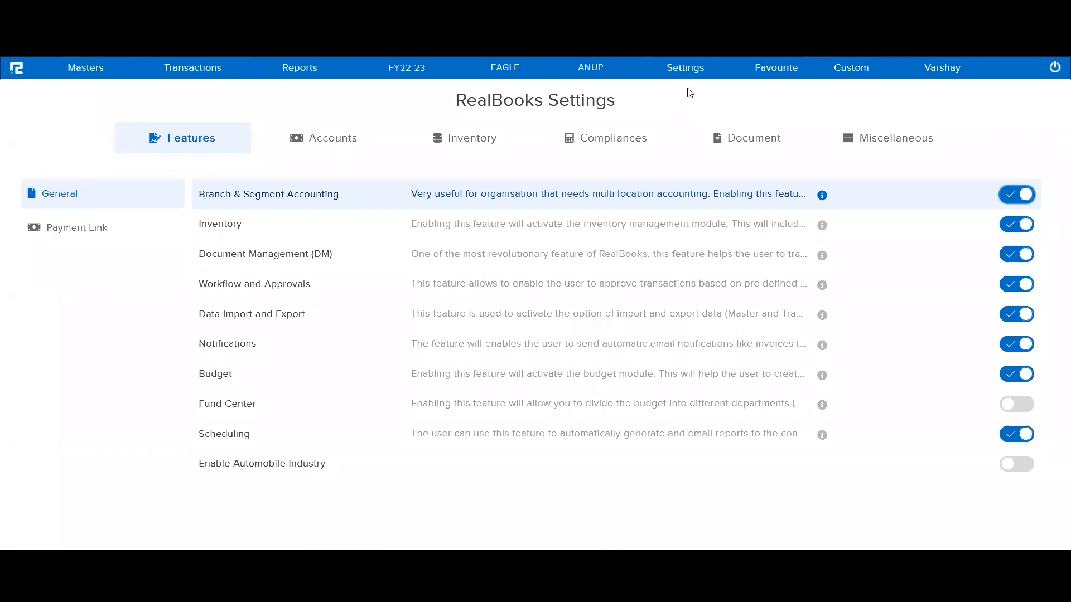
Open the miscellaneous Process settings and view the available process types, keeping Order To Pay selected
double_click(225, 226)
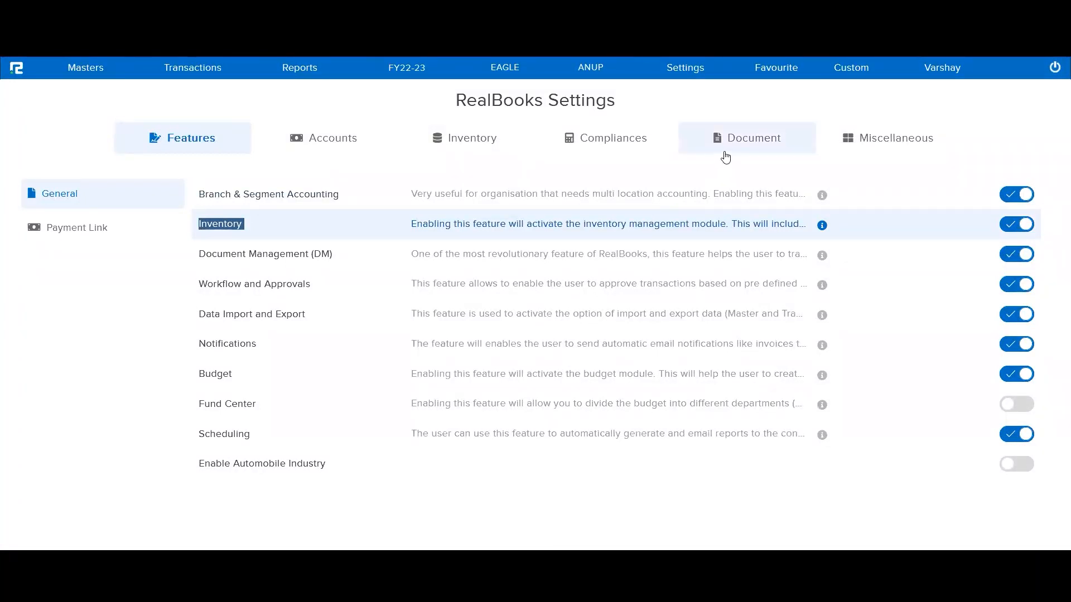
left_click(867, 141)
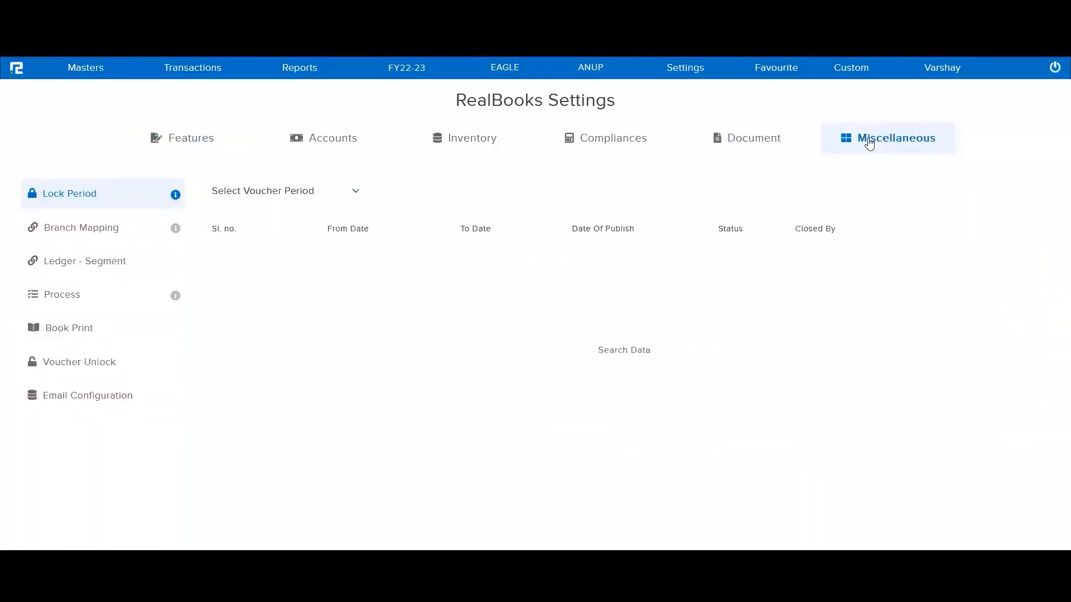
left_click(63, 299)
left_click(244, 195)
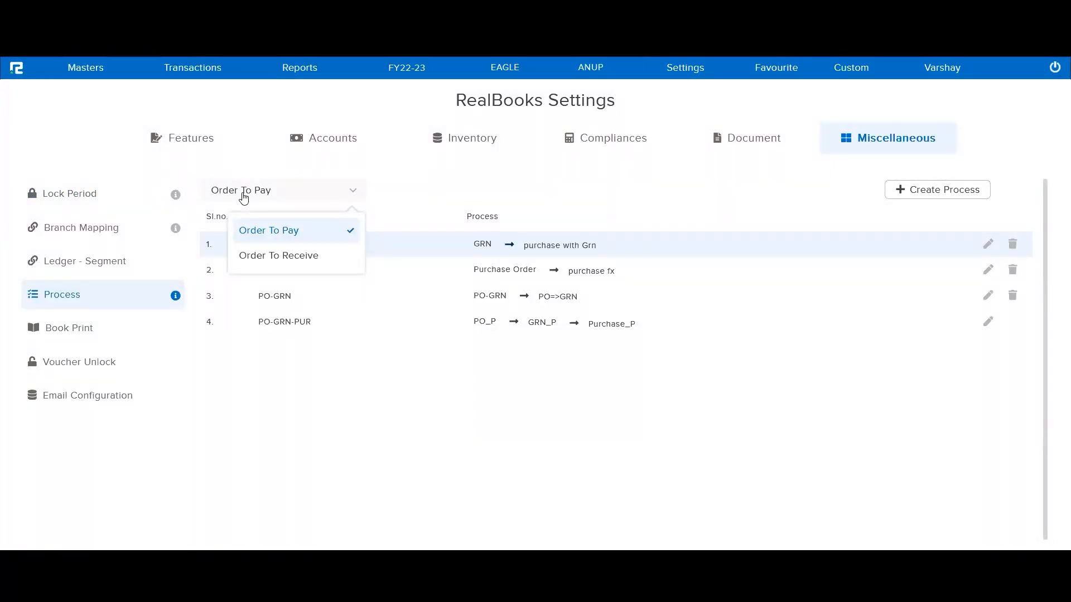
left_click(558, 213)
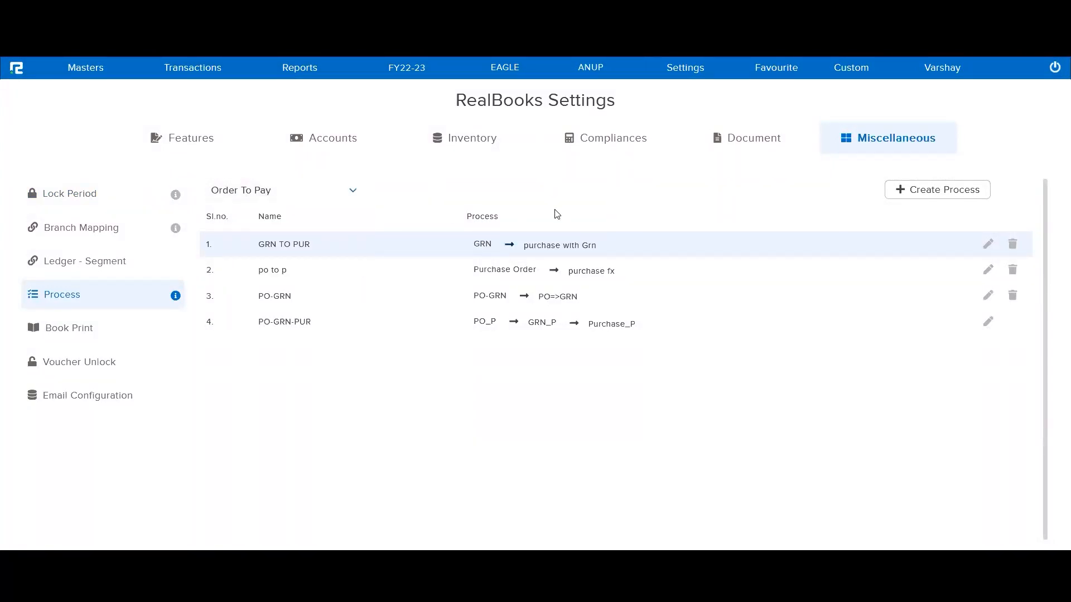
Start a new Order To Pay process including Order, Goods Receipt Note and Purchase Invoice, with PO_T as the Order voucher type
left_click(924, 191)
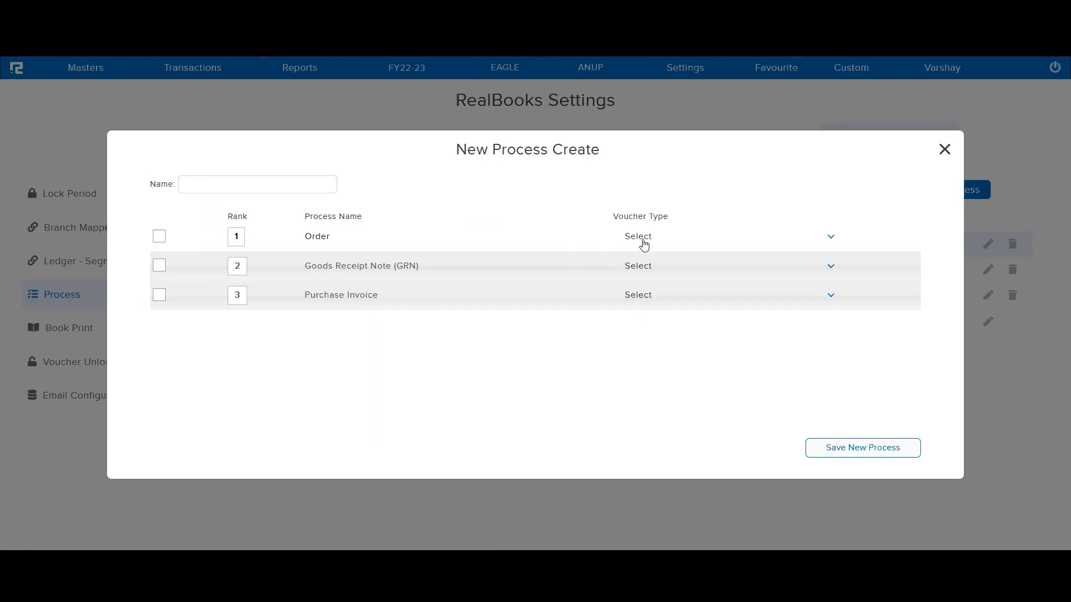
left_click(644, 244)
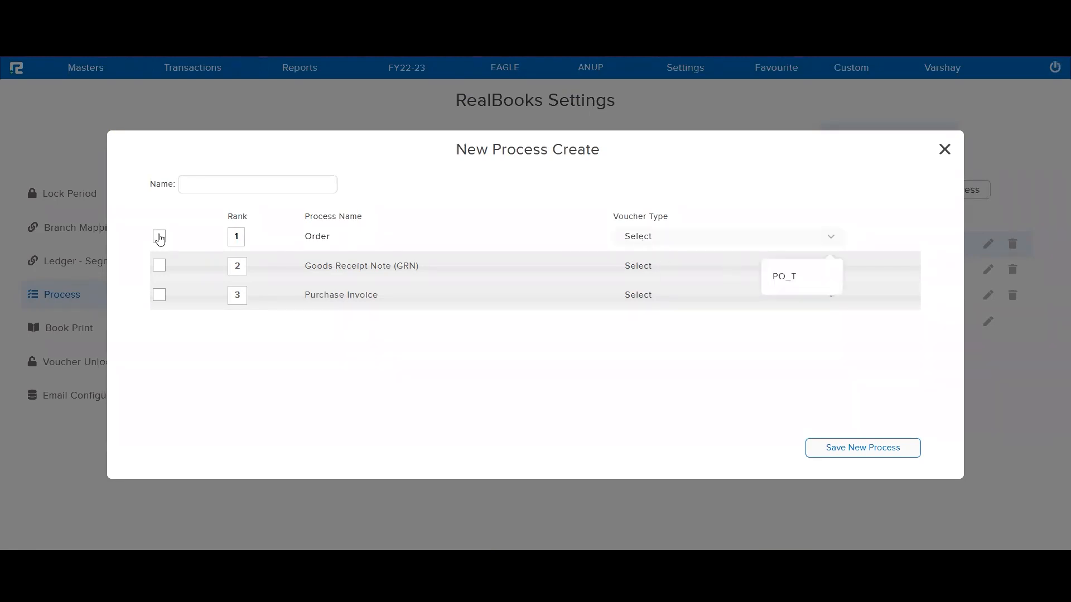
left_click(160, 236)
left_click(159, 266)
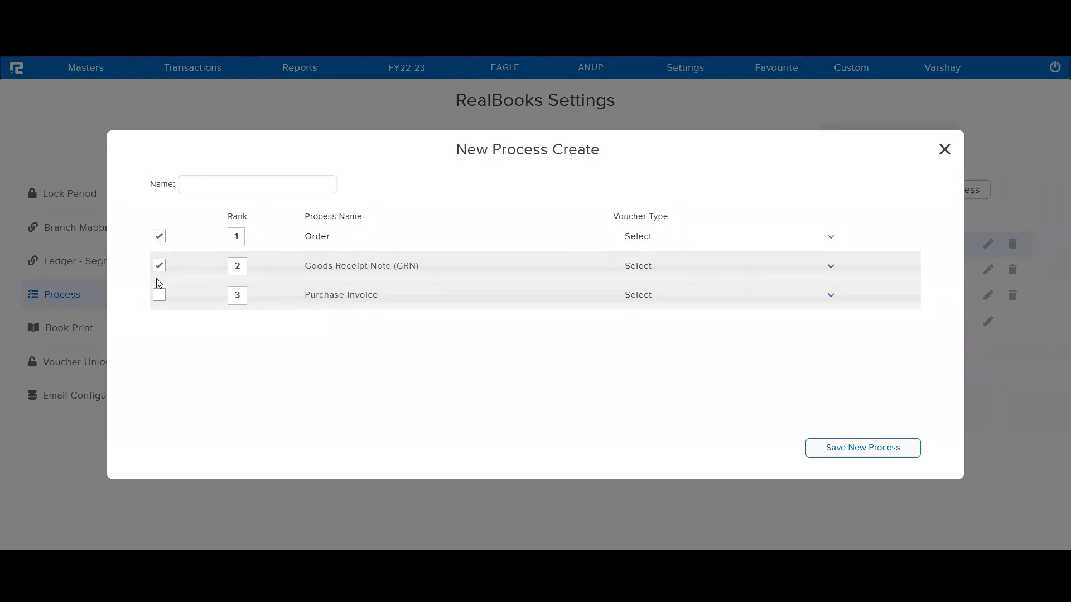
left_click(158, 298)
left_click(631, 246)
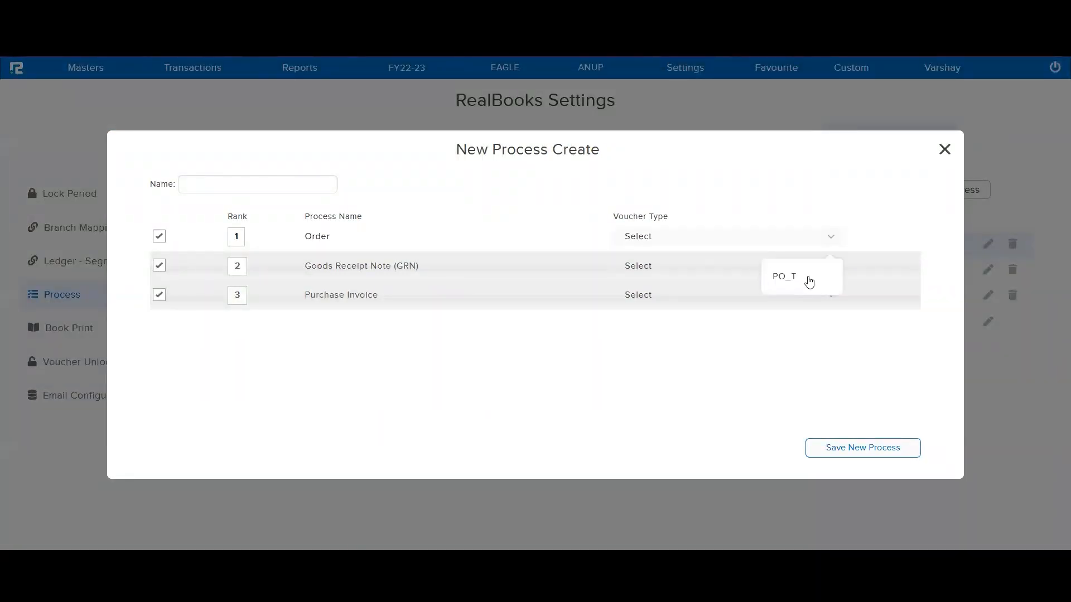
left_click(801, 281)
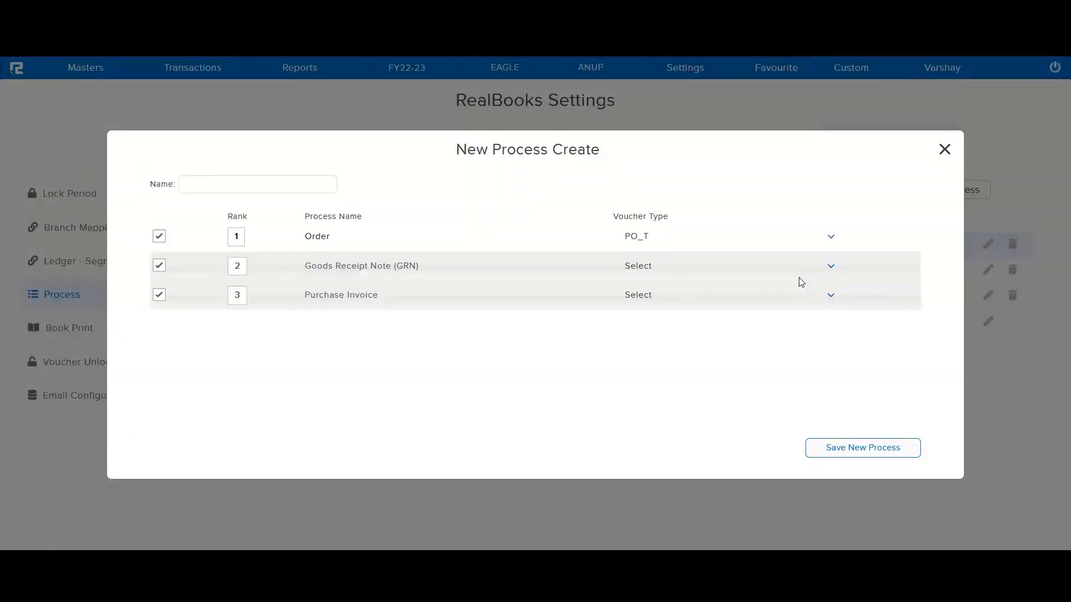
Exclude Goods Receipt Note from the new process and set the Purchase Invoice voucher type to Purchase_T
left_click(761, 246)
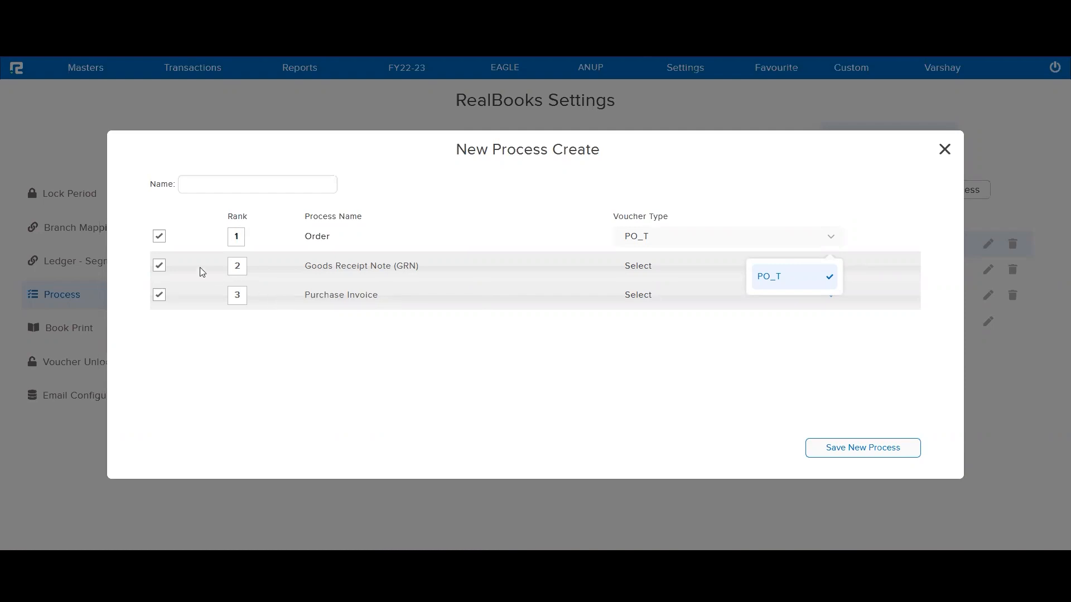
left_click(159, 268)
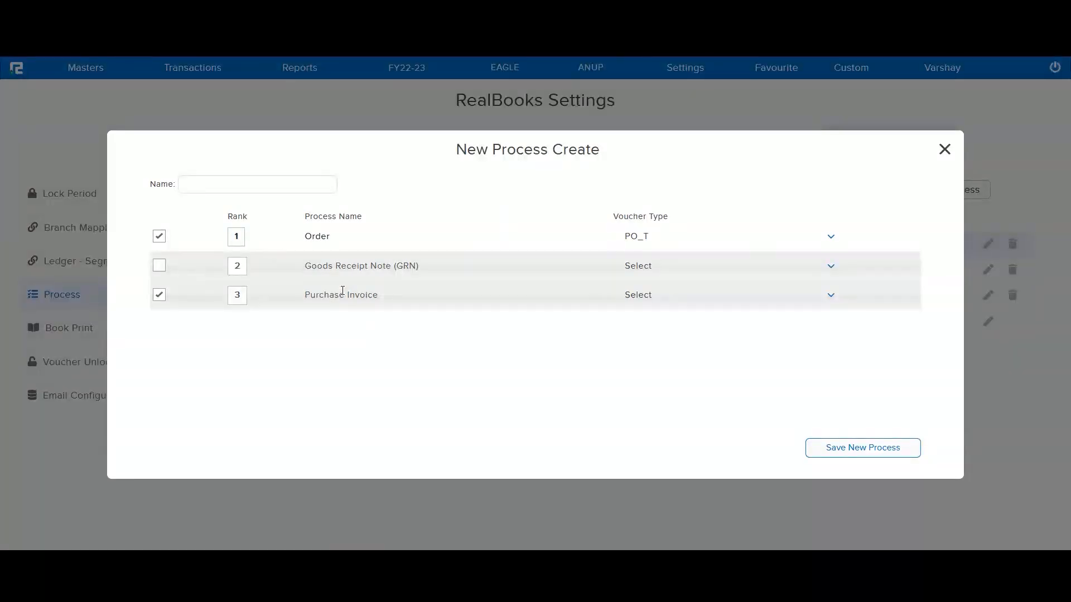
left_click(637, 297)
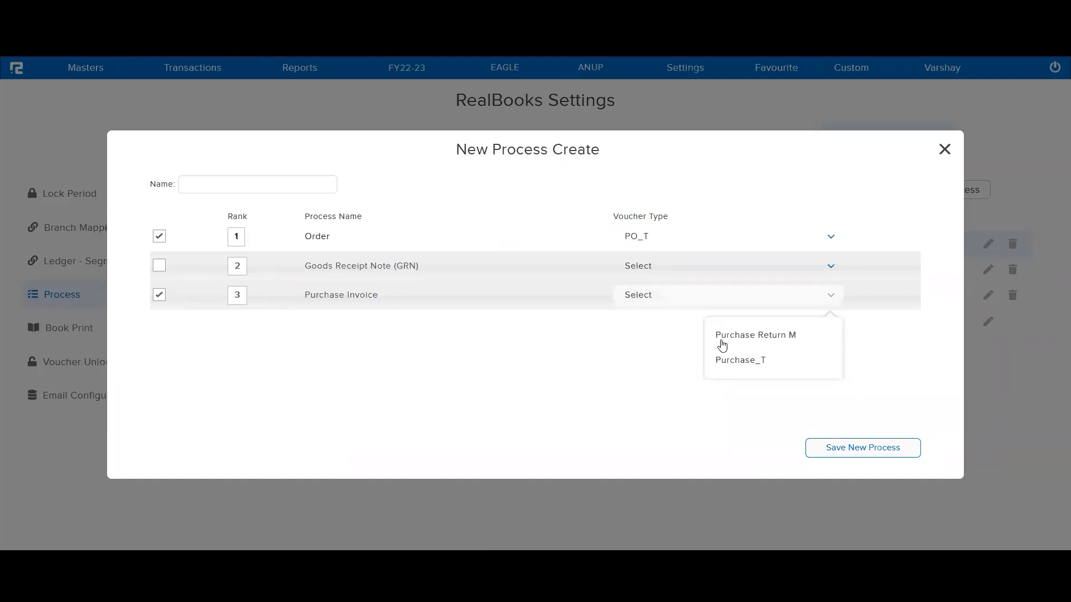
left_click(730, 364)
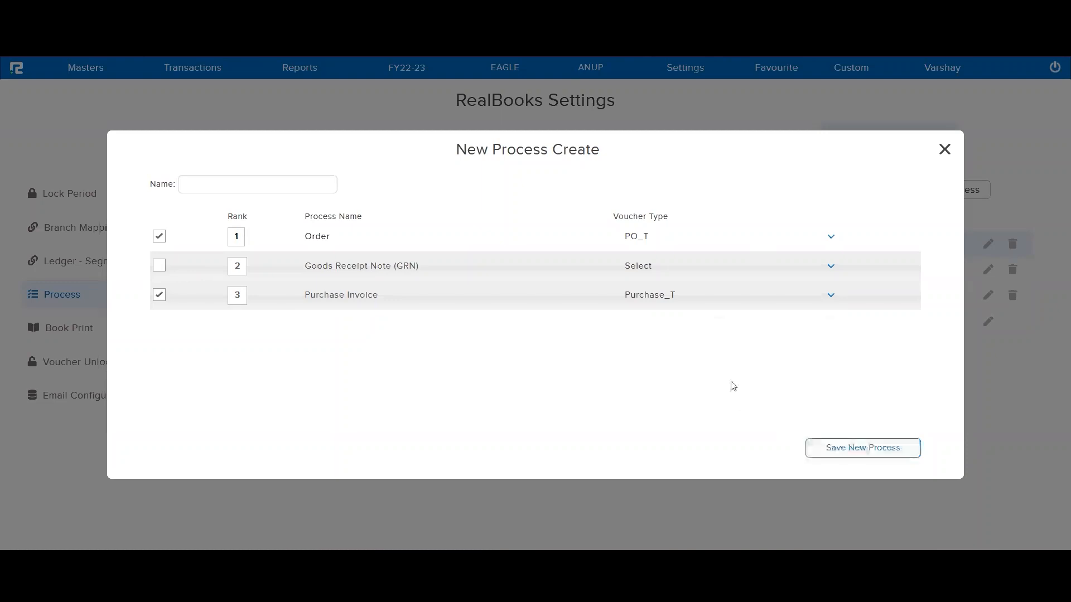
Include Goods Receipt Note again with voucher type GRN_T and discard the new process without saving it
left_click(160, 266)
left_click(636, 271)
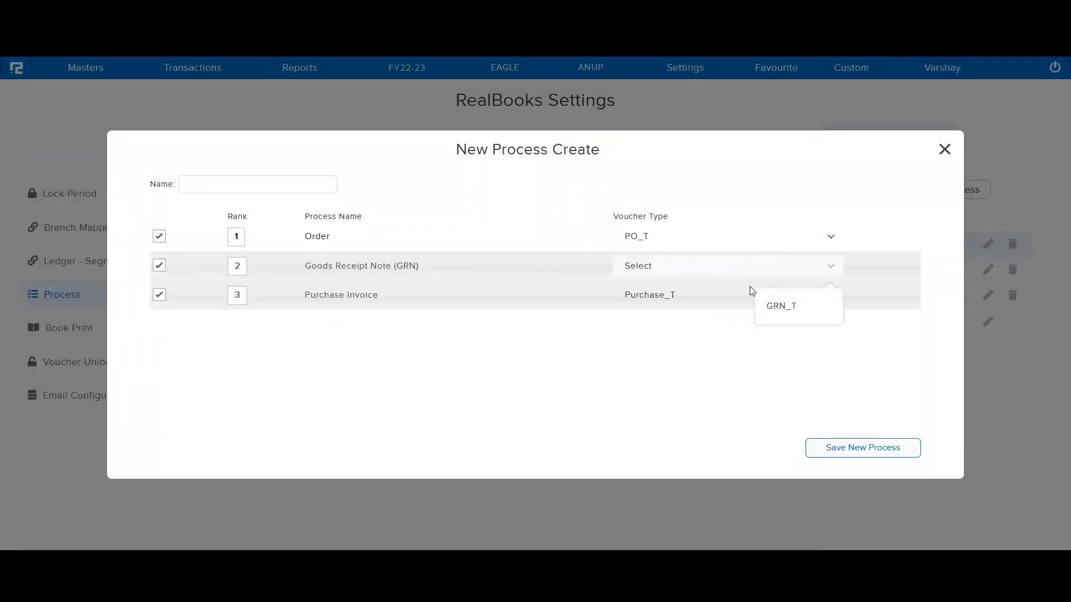
left_click(783, 307)
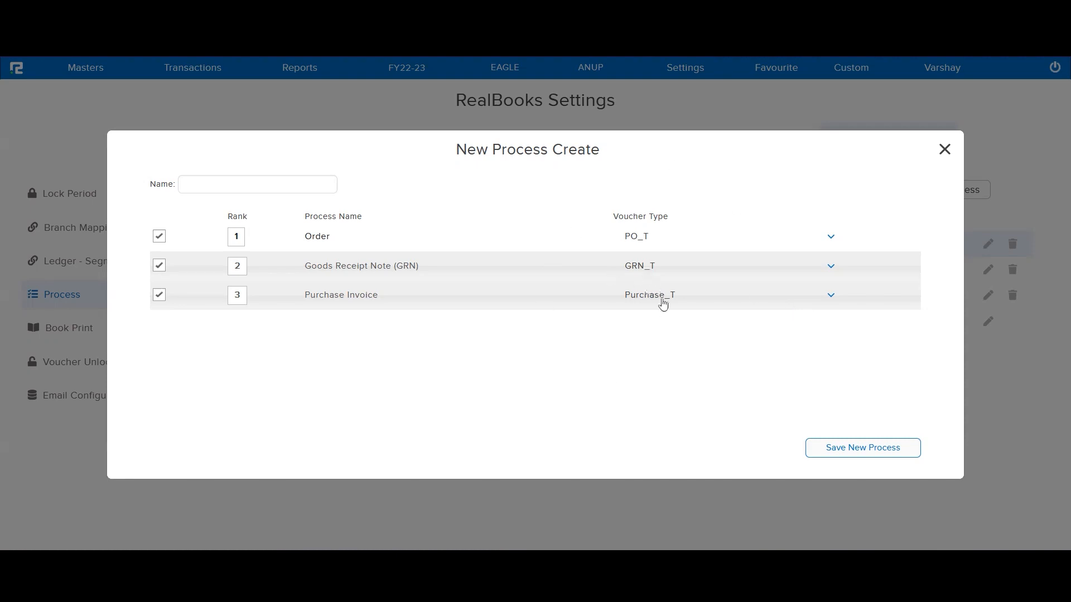
key("Escape")
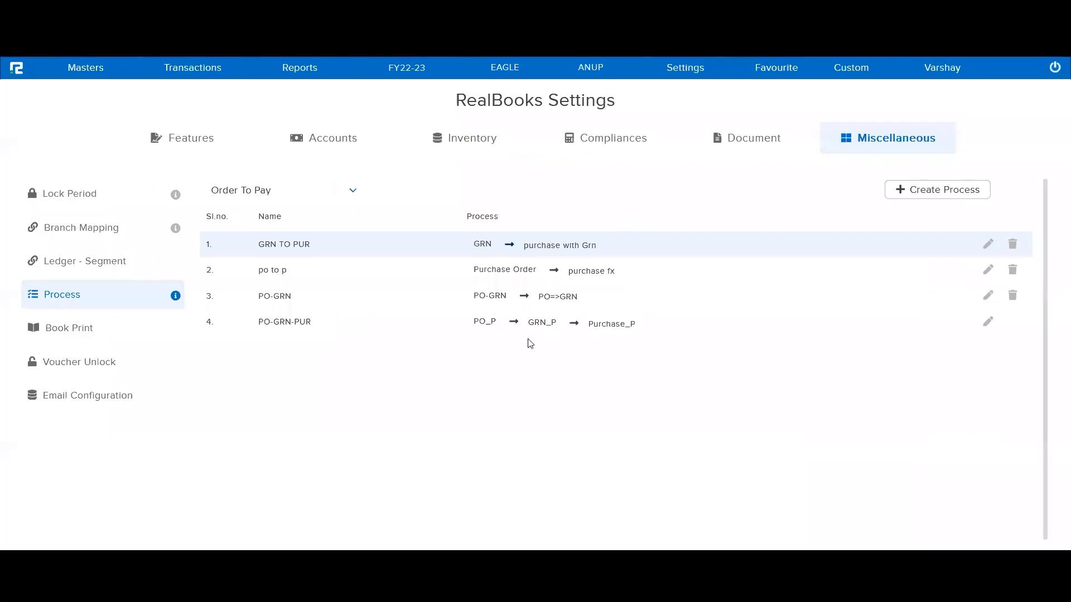
triple_click(555, 327)
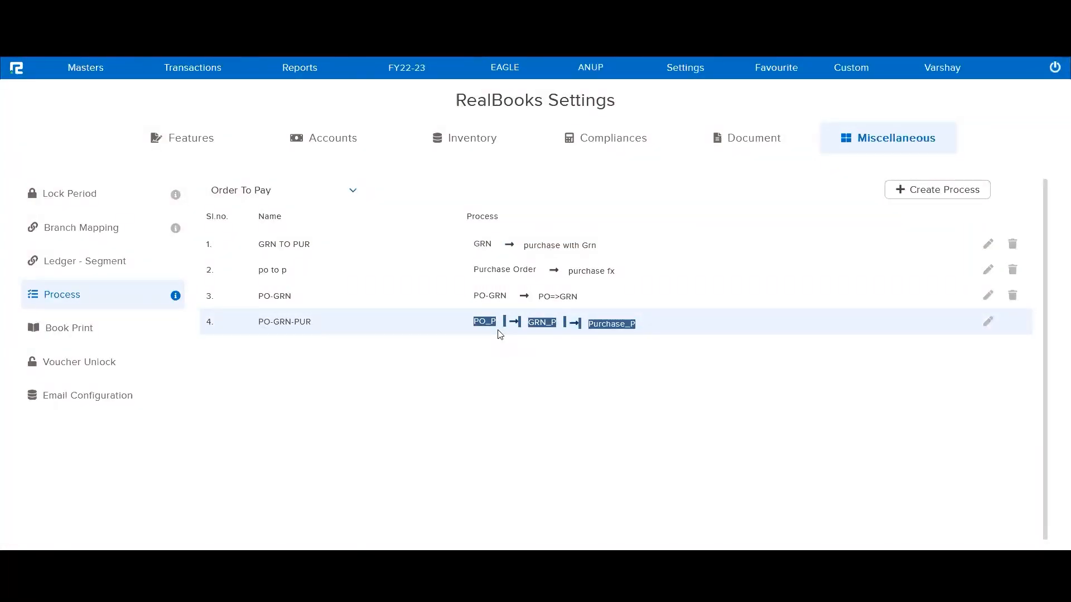
Open a new Purchase Order entry from the inventory purchase cycle and set its voucher type to PO_P
left_click(202, 75)
left_click(201, 75)
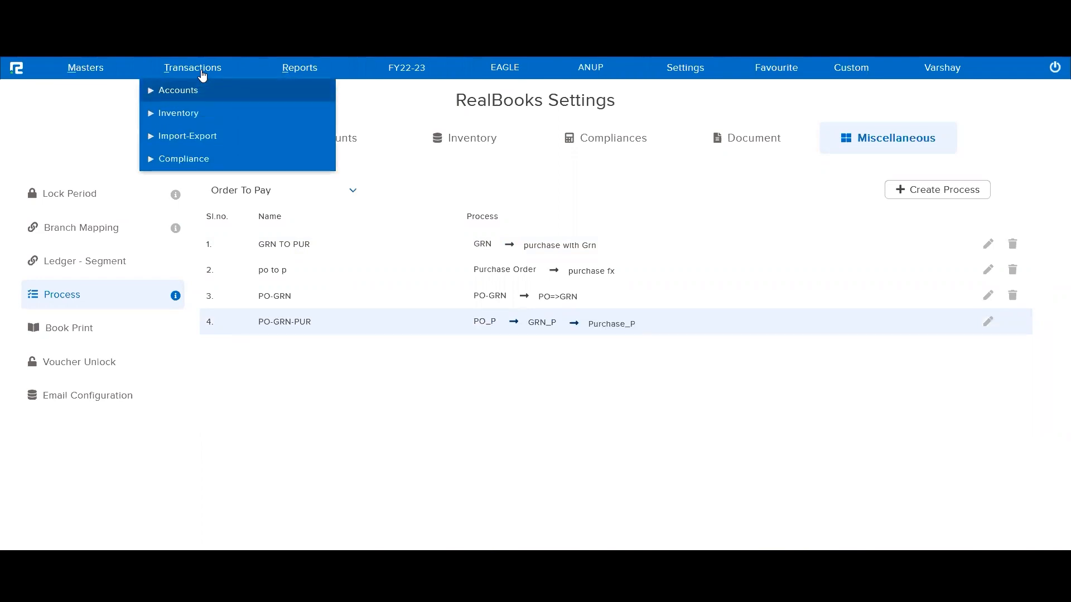
left_click(188, 115)
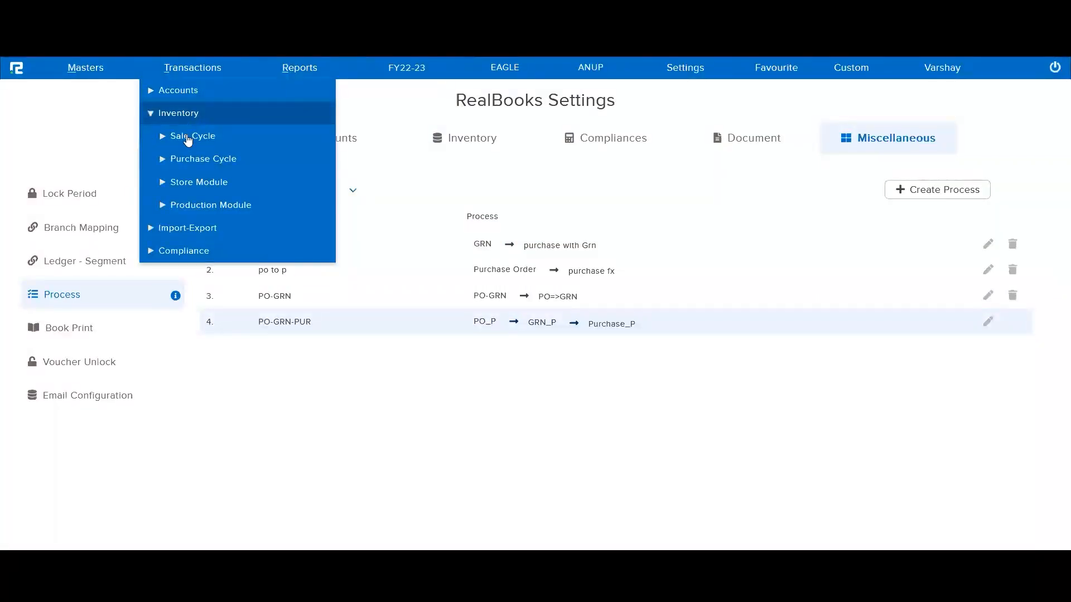
left_click(189, 162)
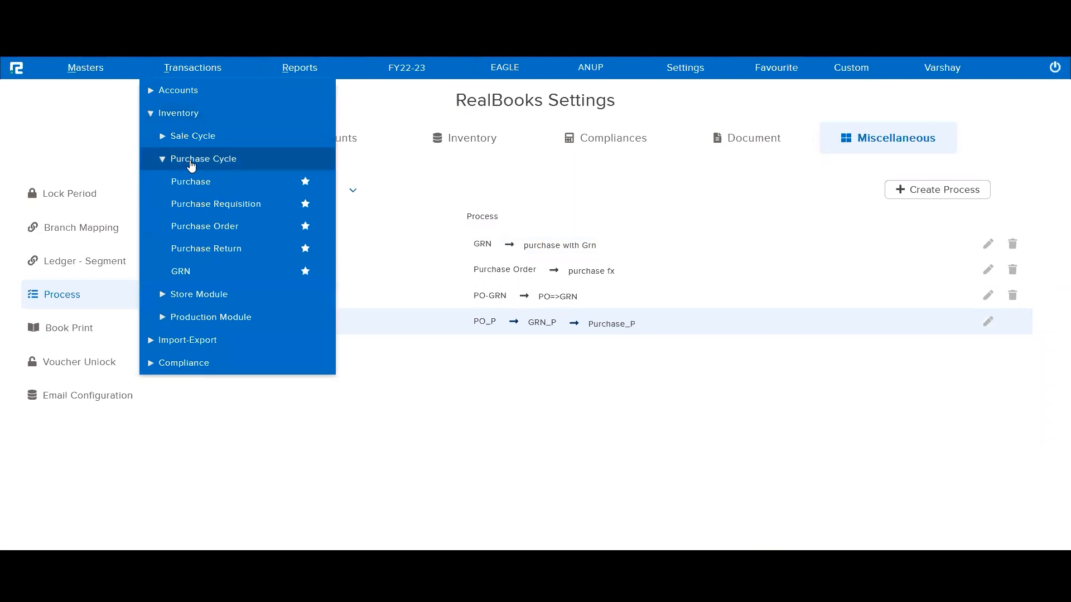
left_click(214, 229)
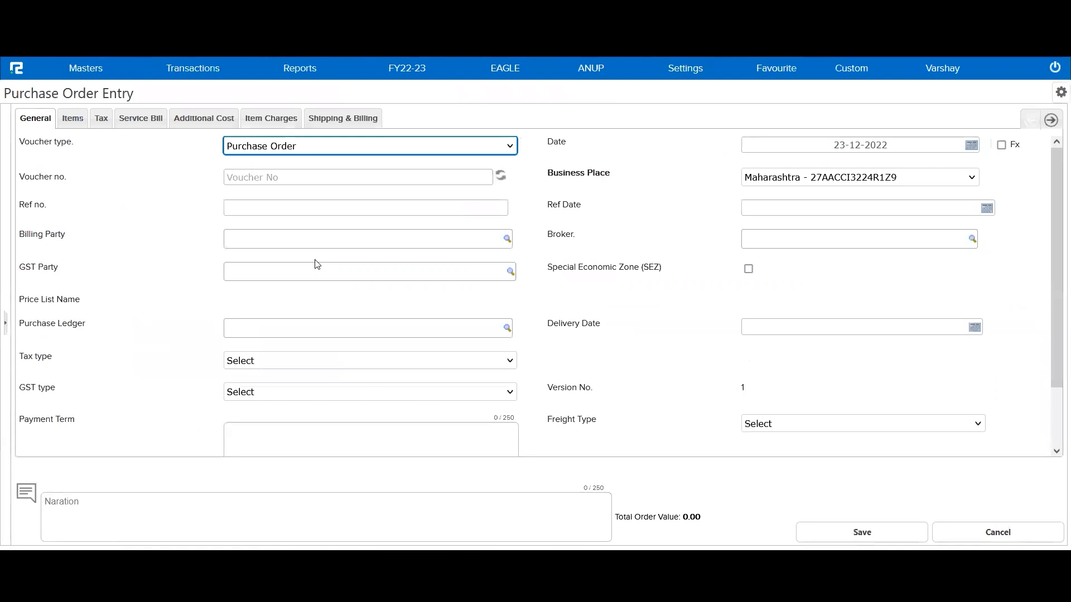
left_click(296, 148)
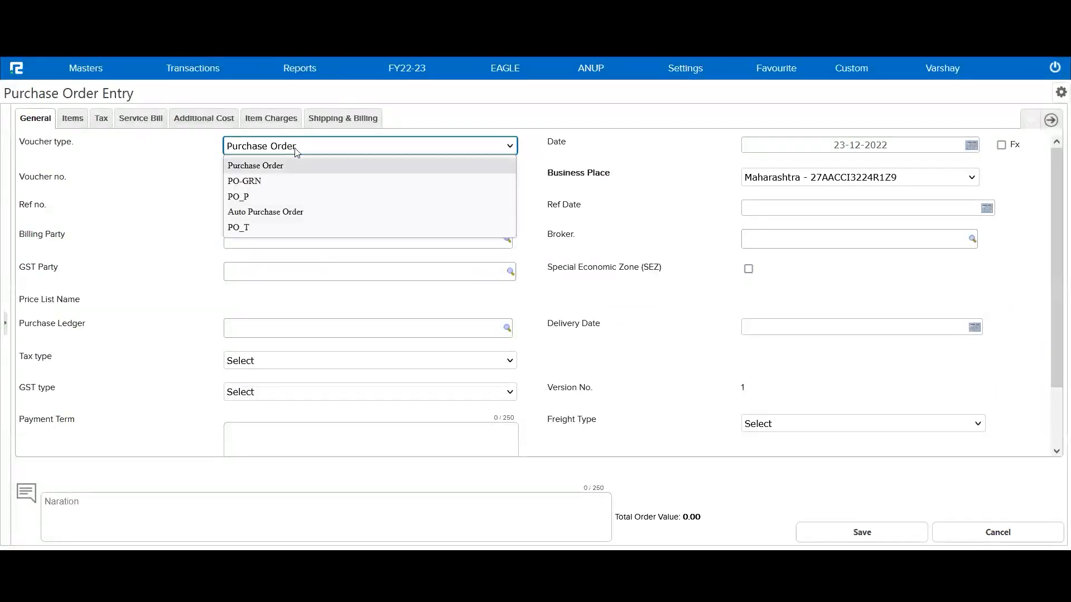
left_click(275, 199)
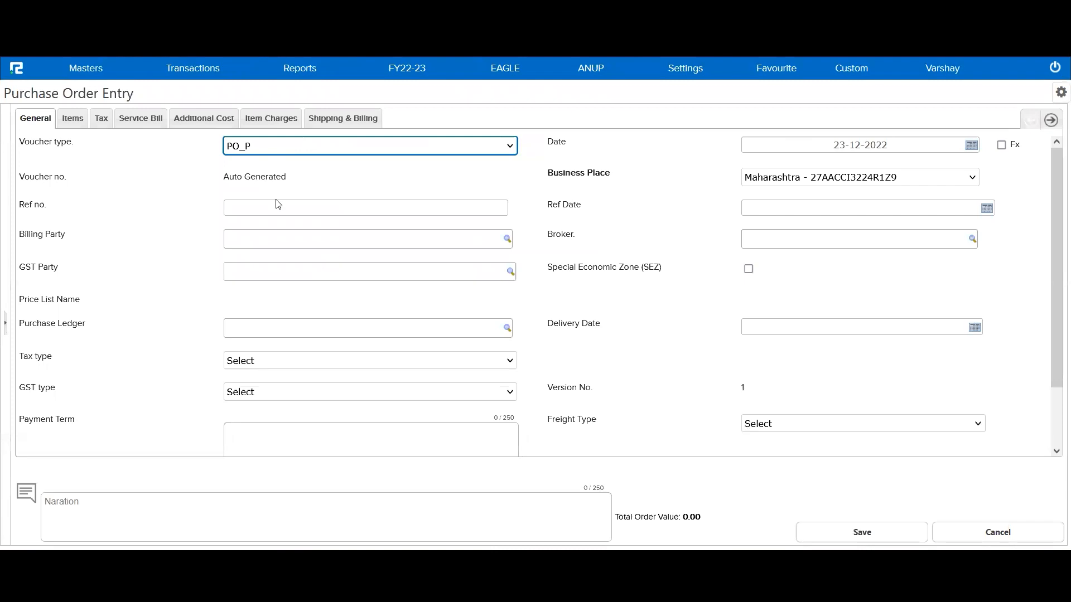
Set the purchase order's billing party to Ahujja Private Limited
left_click(290, 235)
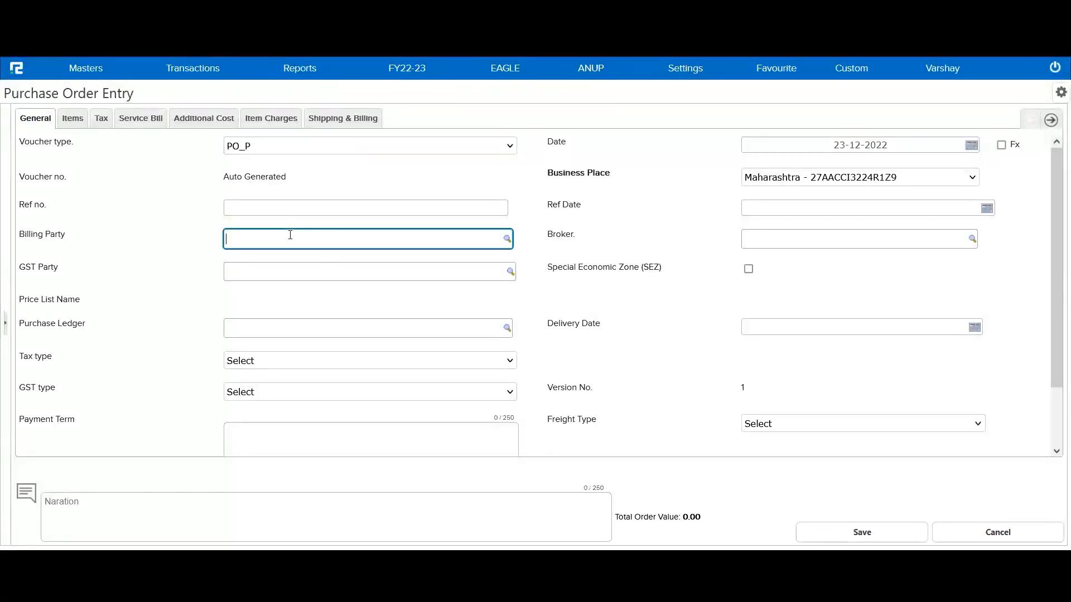
type("ahujj")
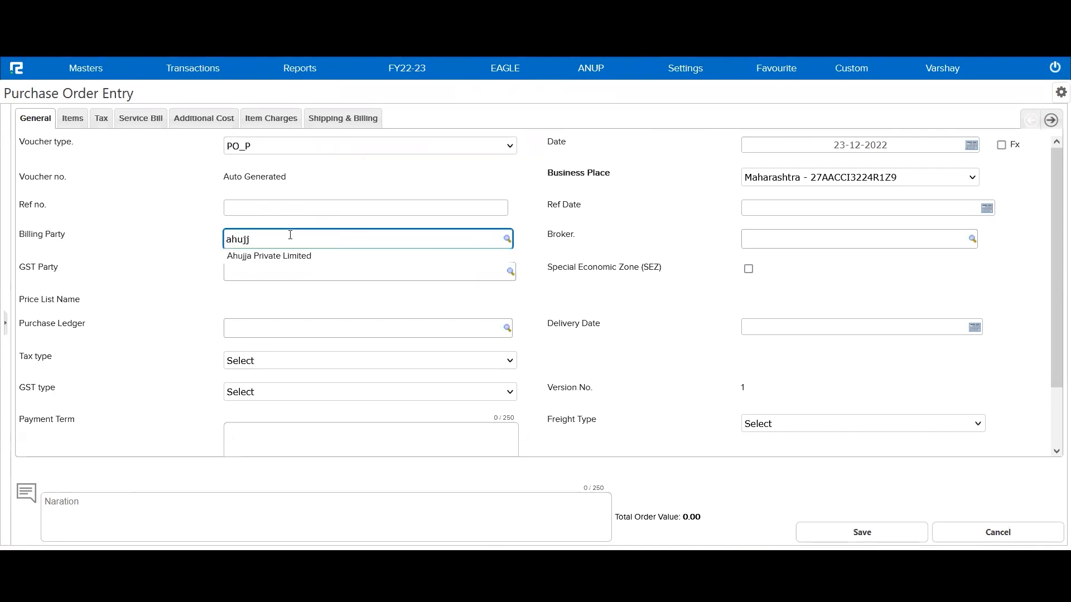
left_click(297, 258)
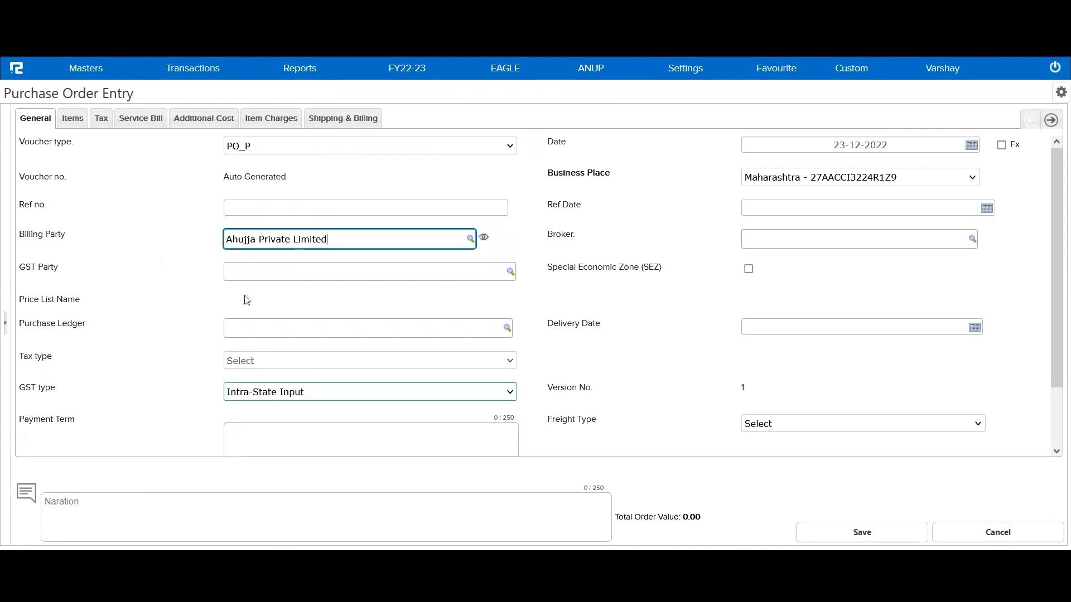
left_click(289, 273)
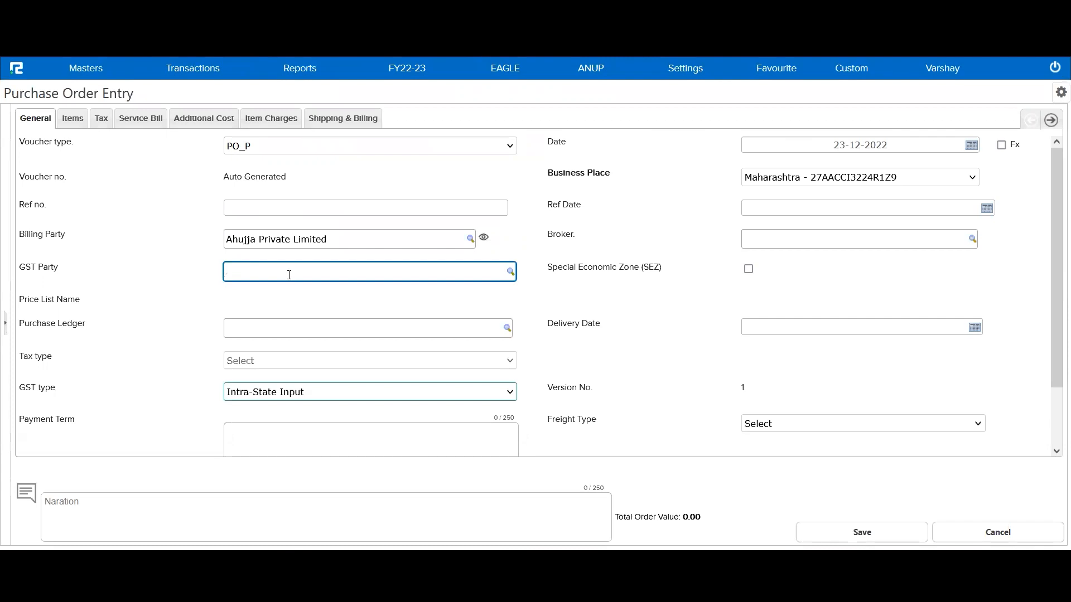
Add Fastrack Watches as the first order item with quantity 50 and rate 19870
left_click(72, 119)
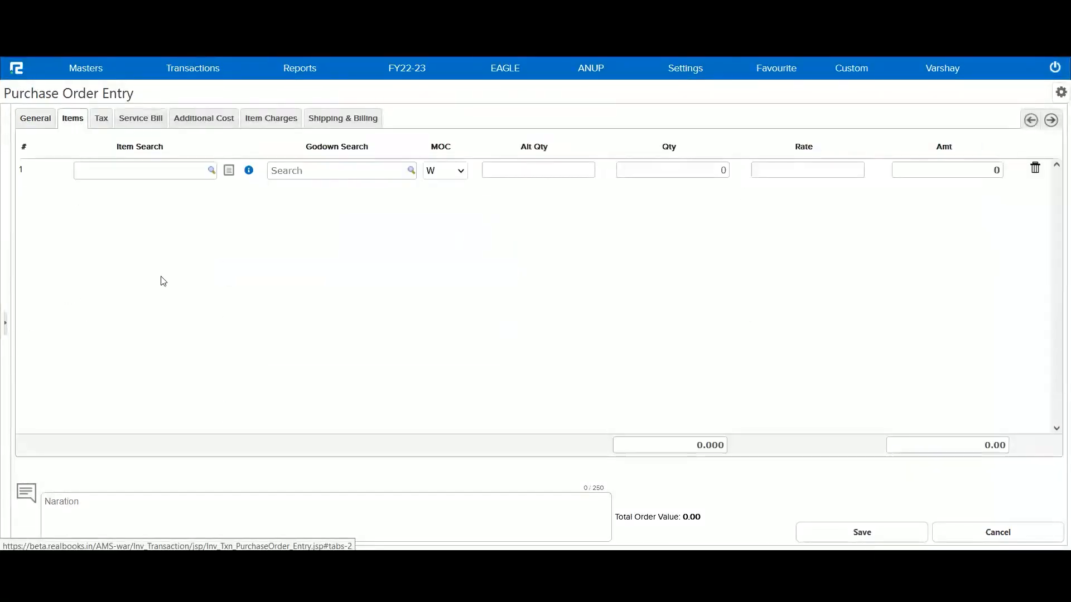
left_click(151, 171)
type("fastra")
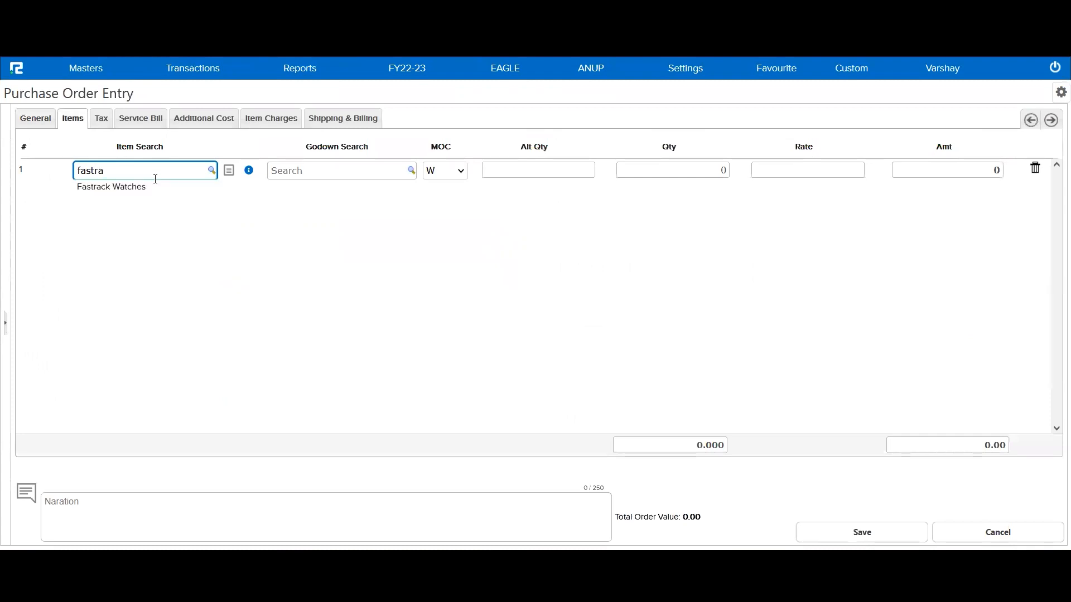
left_click(159, 191)
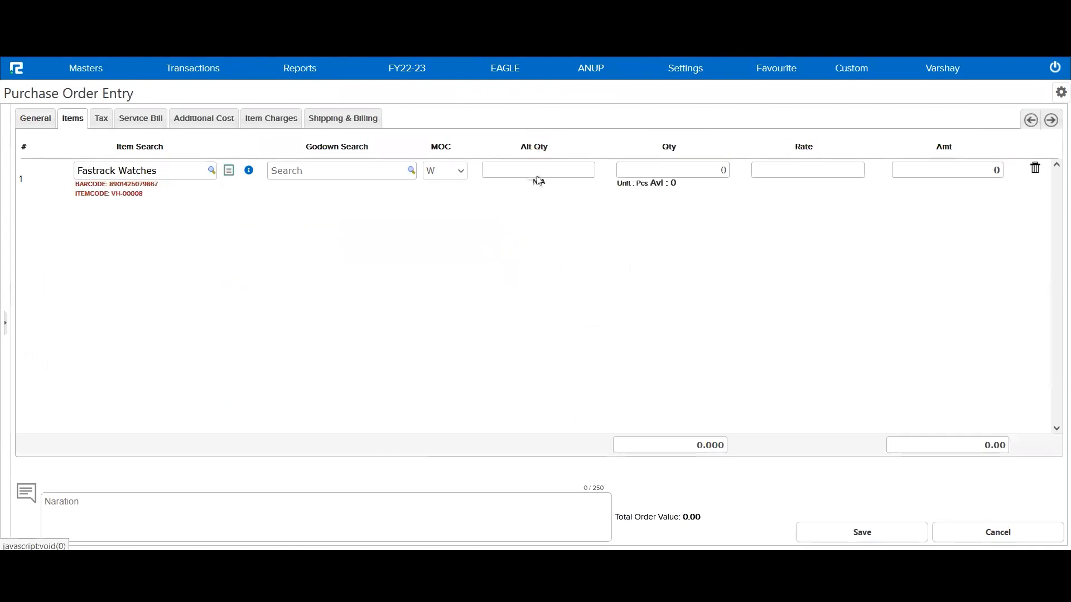
left_click(687, 171)
type("50")
key("Tab")
type("19870")
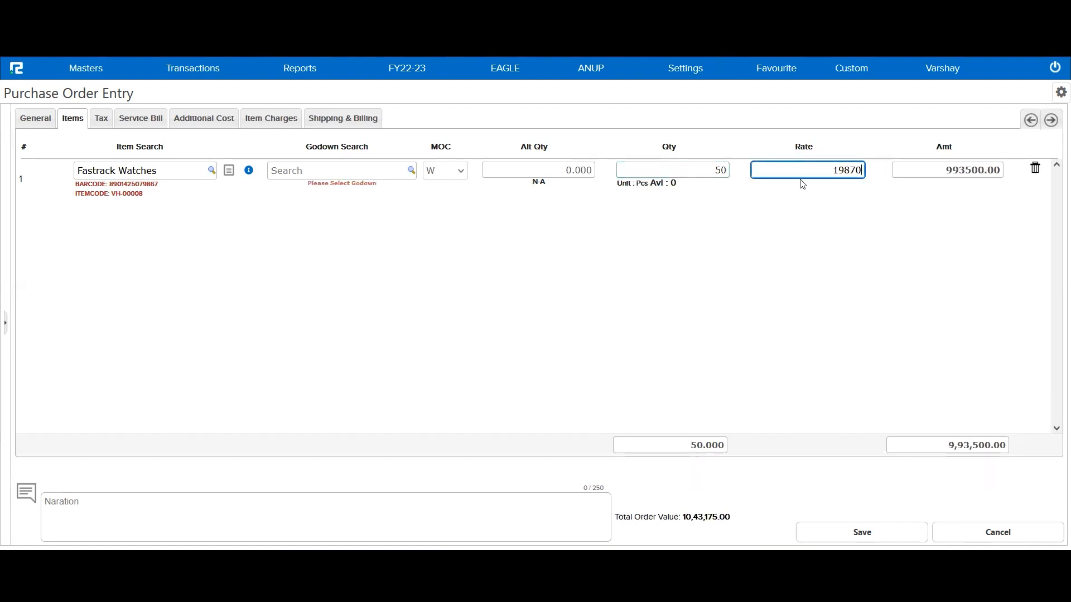
Assign Main Godown to the Fastrack Watches line and add an empty second item line
left_click(365, 176)
type("main")
left_click(369, 190)
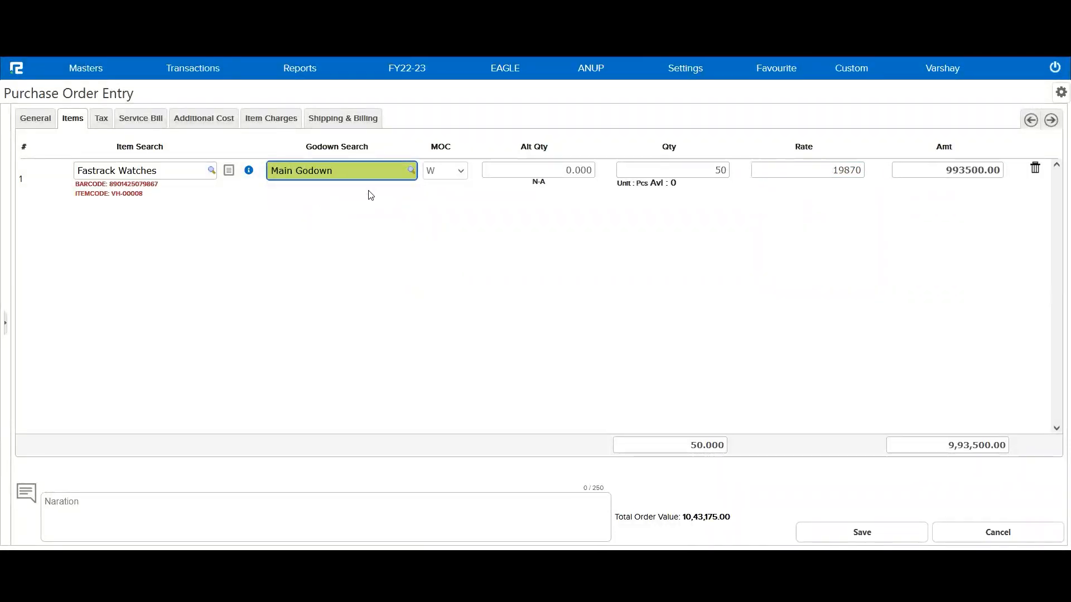
left_click(823, 178)
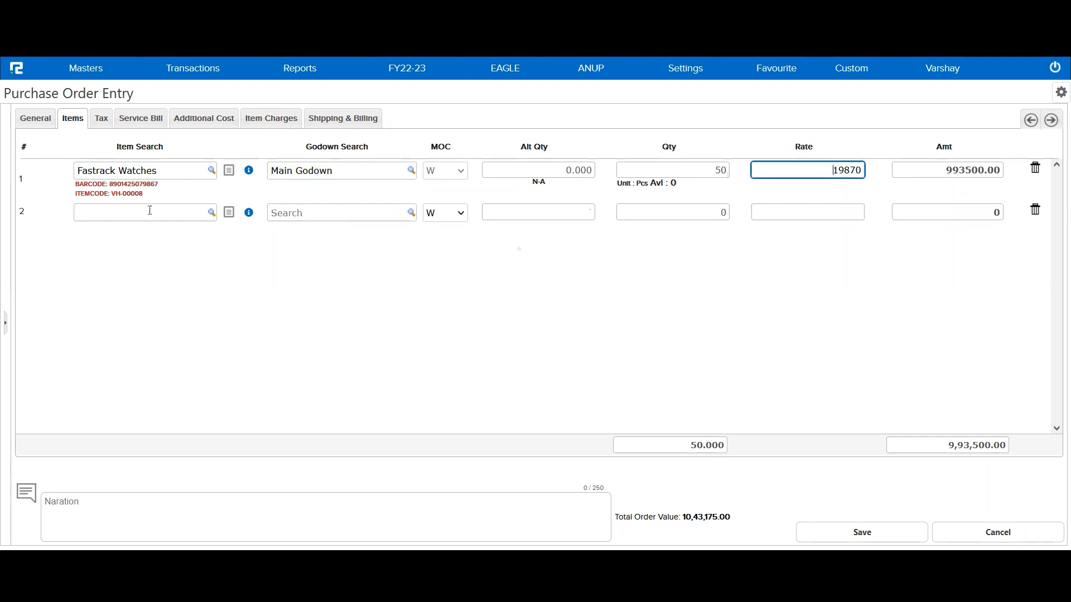
Add Fossil Watches as the second order item and assign it to Main Godown
left_click(160, 212)
type("watc")
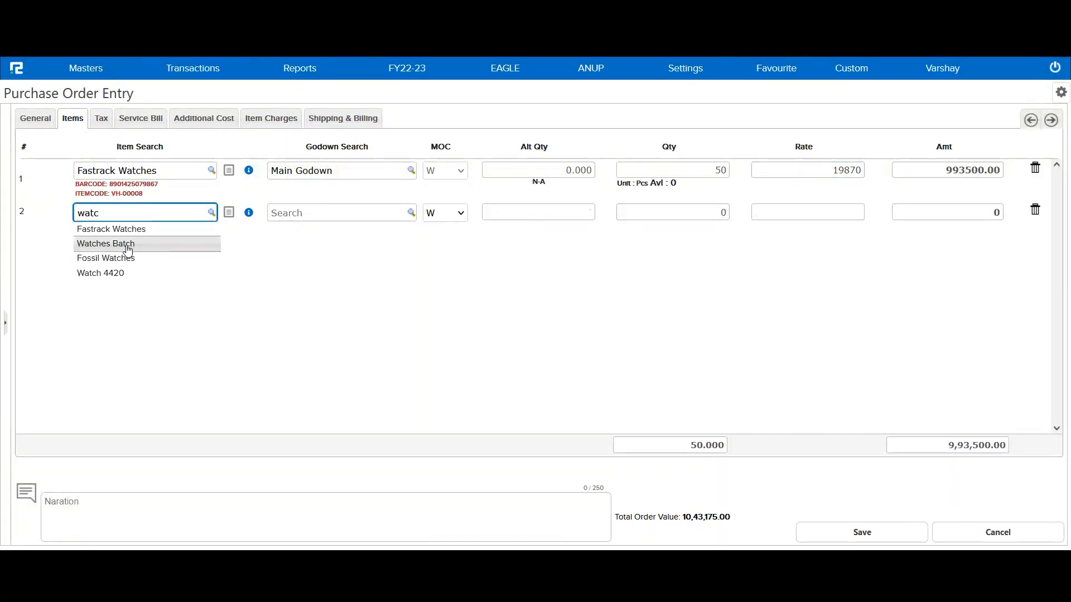
left_click(128, 260)
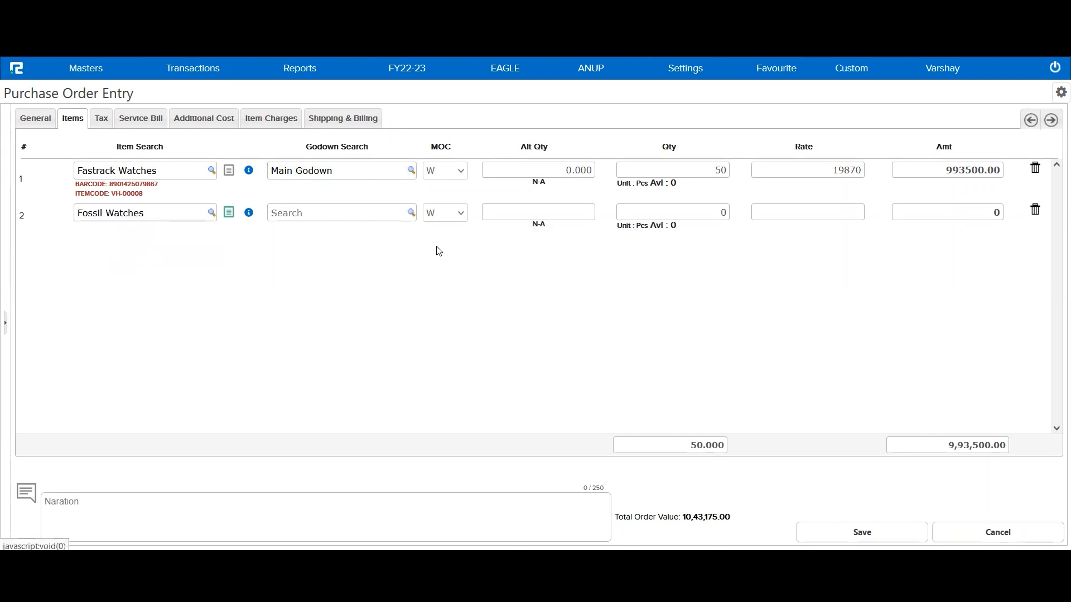
left_click(360, 213)
type("main")
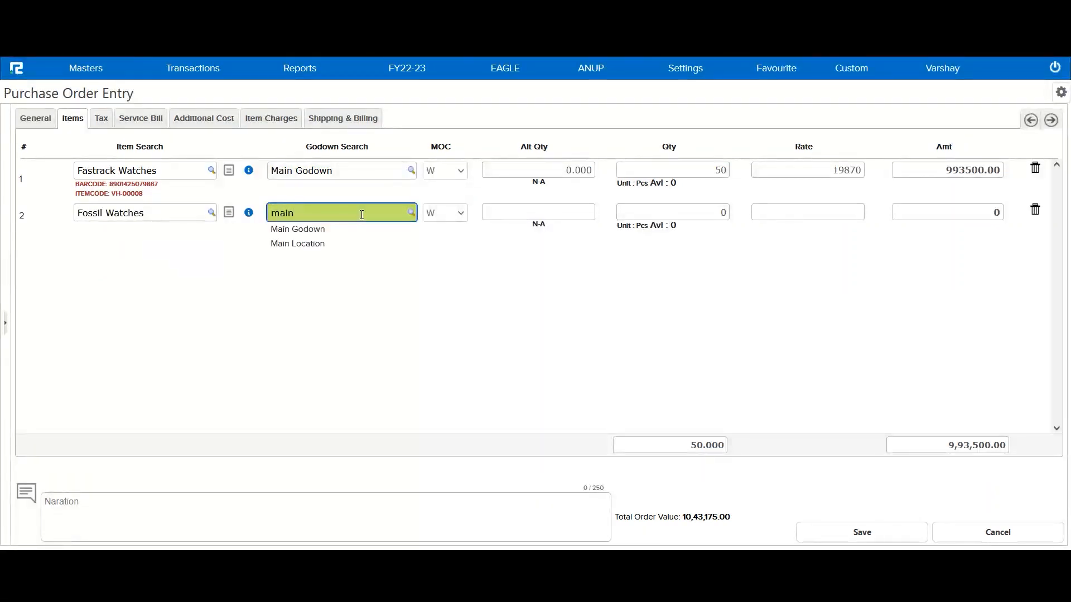
left_click(367, 231)
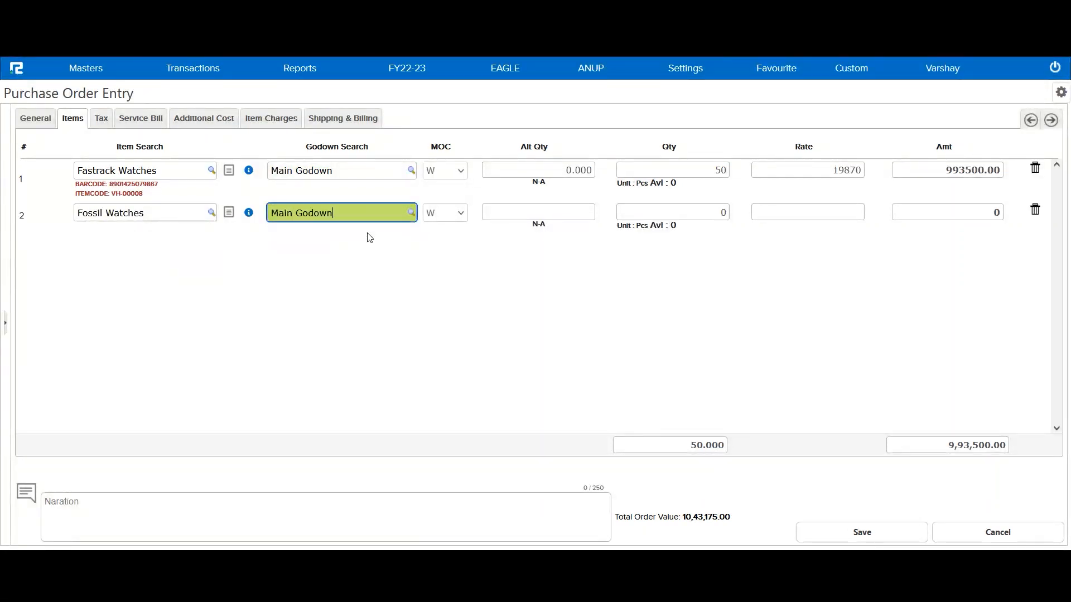
Set the Fossil Watches line to quantity 60 and rate 2500
left_click(679, 214)
key("BackSpace")
type("60")
key("Tab")
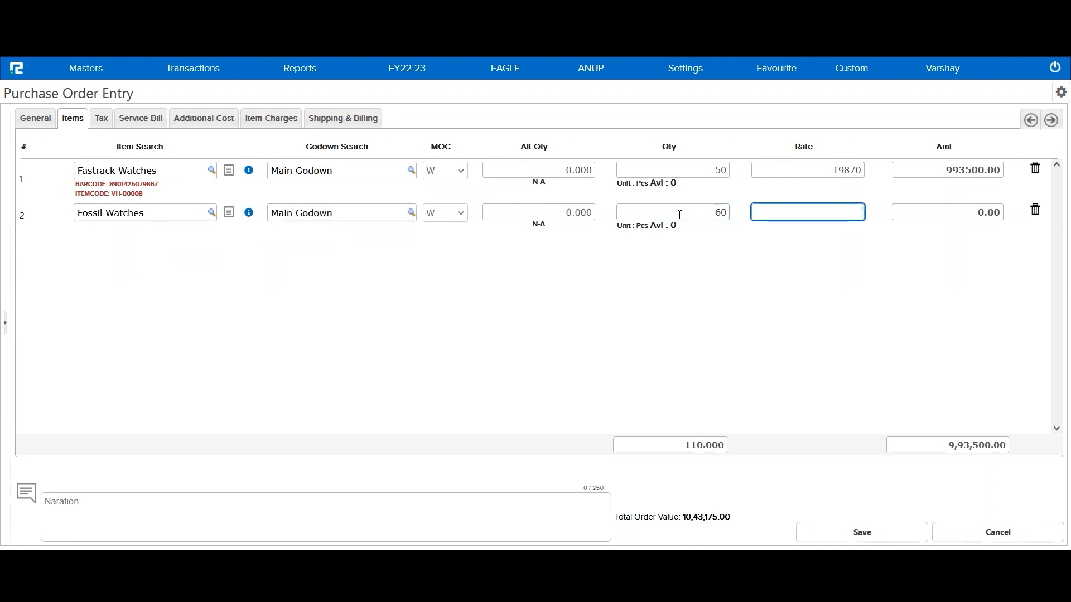
type("2500")
Enter the narration "Being Purchase Order Booked" and save the purchase order
left_click(399, 497)
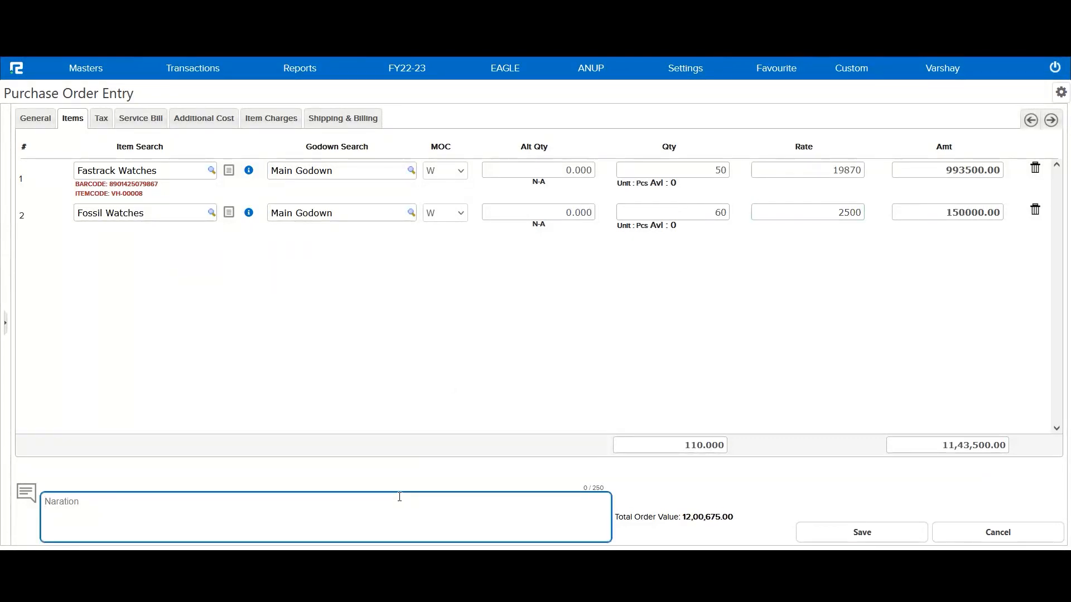
type("Being Purchase Order Booked")
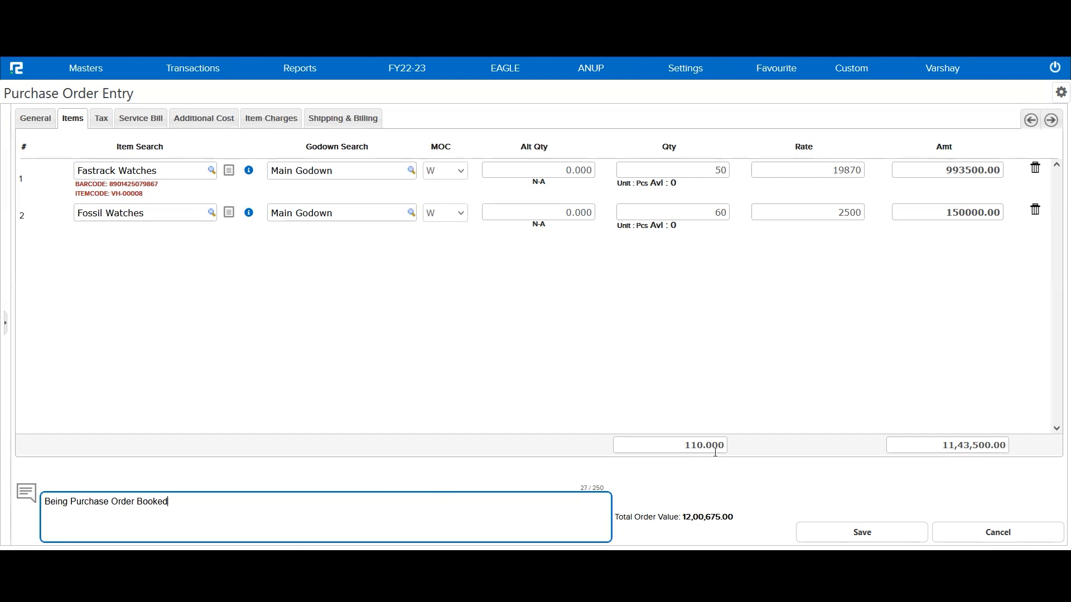
left_click(848, 530)
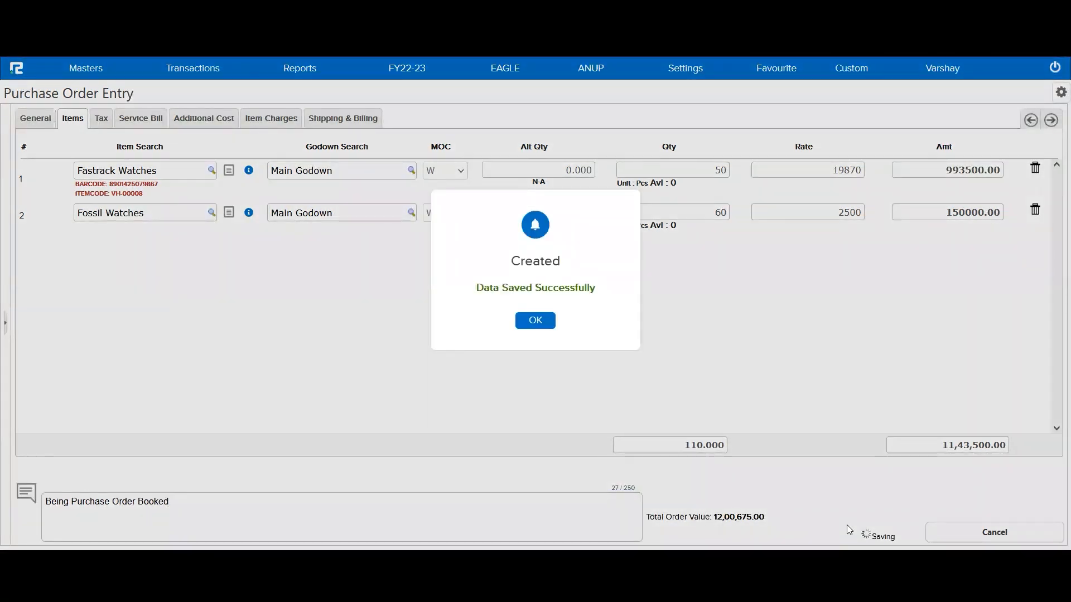
left_click(532, 322)
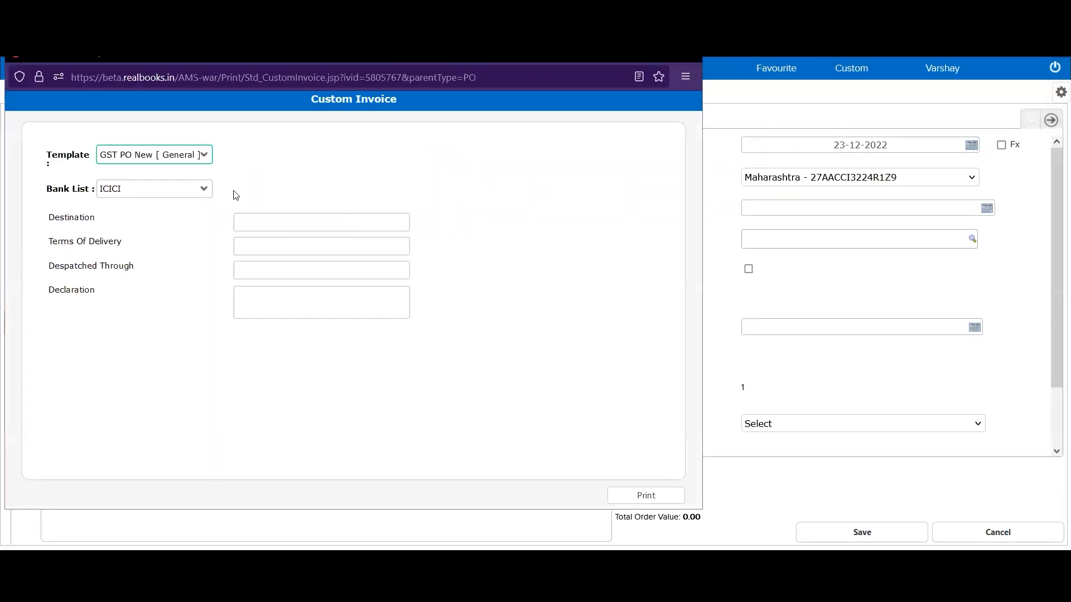
Generate the saved order's printout with the GST PO New [ General ] template and review the document
left_click(180, 156)
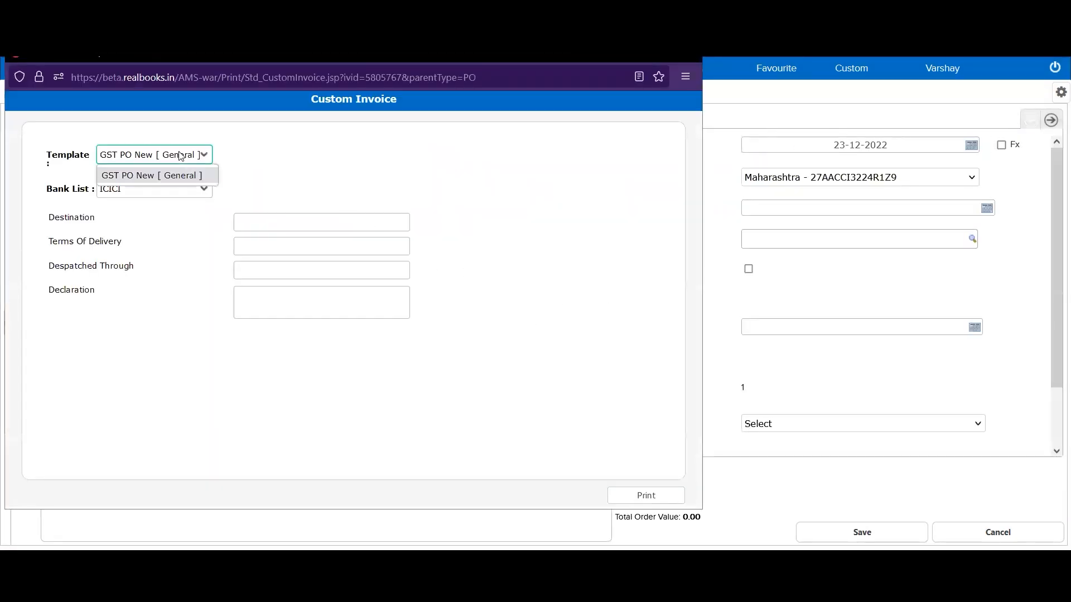
left_click(628, 494)
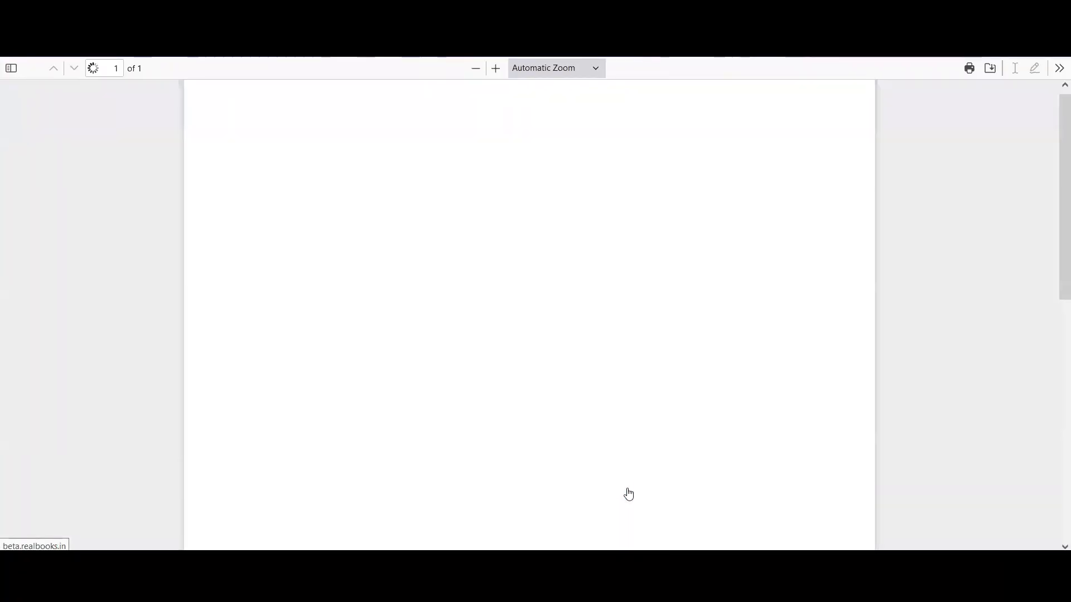
scroll(628, 495, "down", 8)
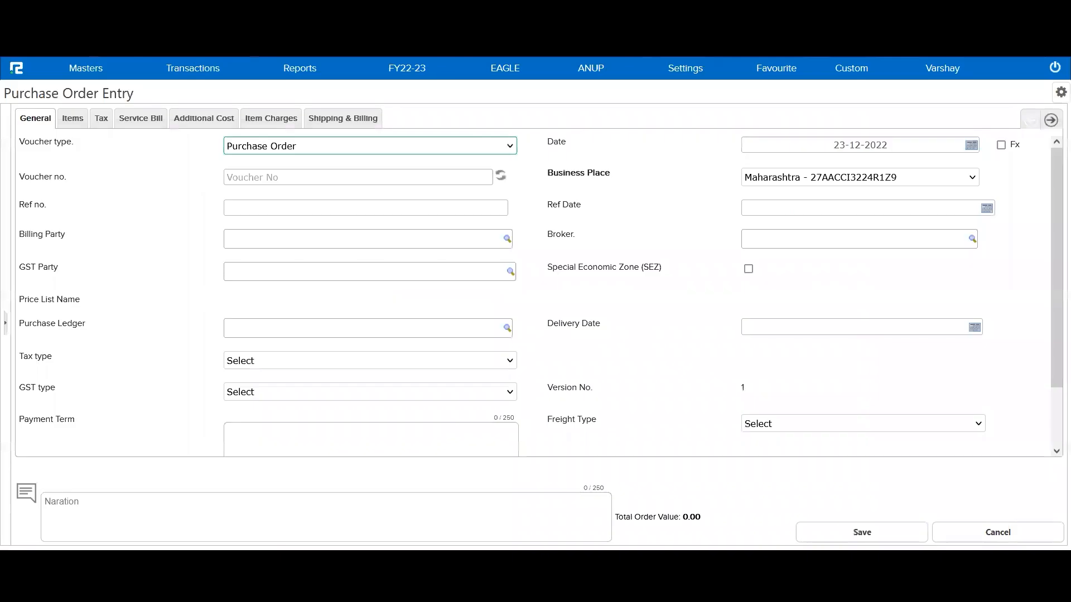
Start another purchase order with voucher type PO_P and billing party Ahujja Private Limited
left_click(346, 149)
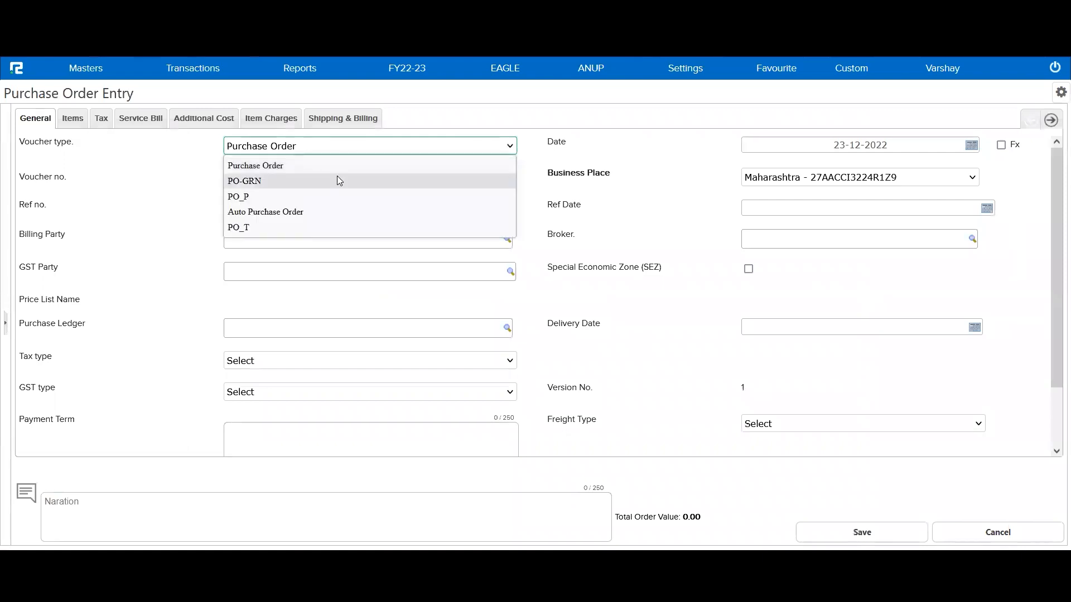
left_click(338, 197)
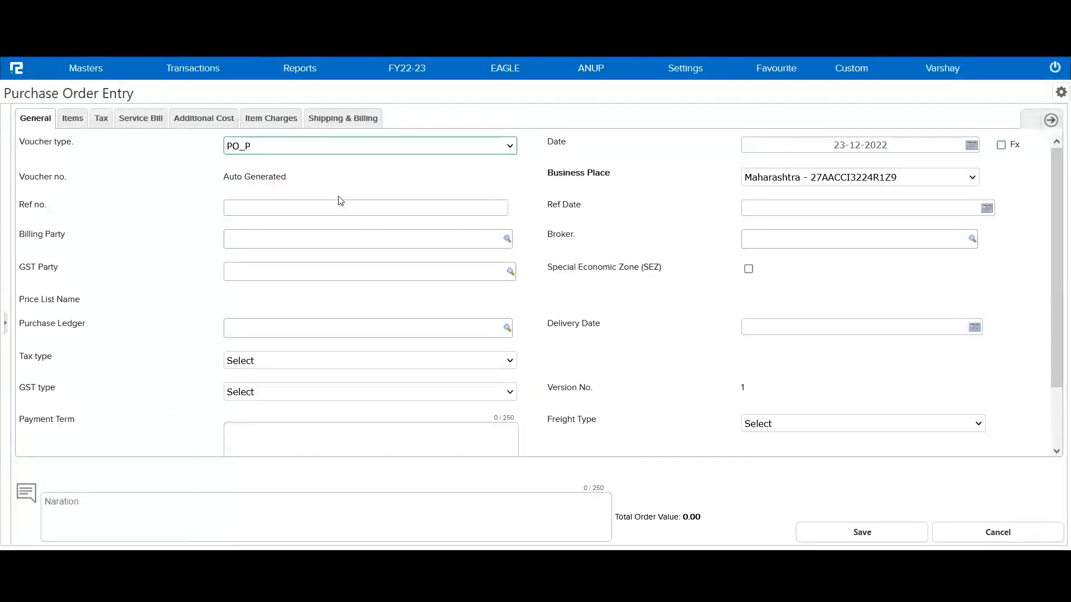
left_click(264, 234)
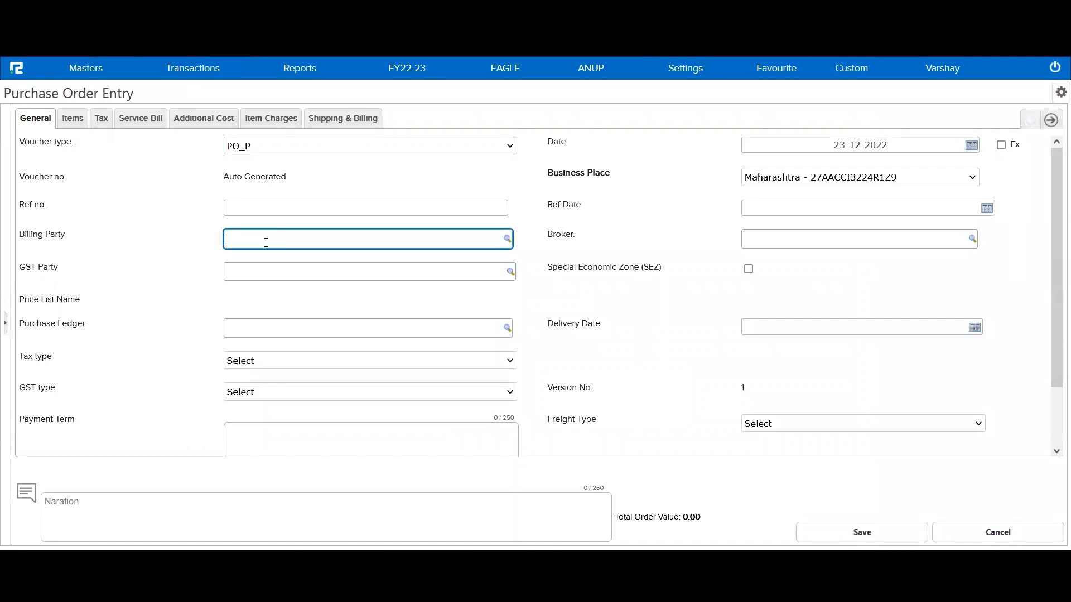
type("ahujj")
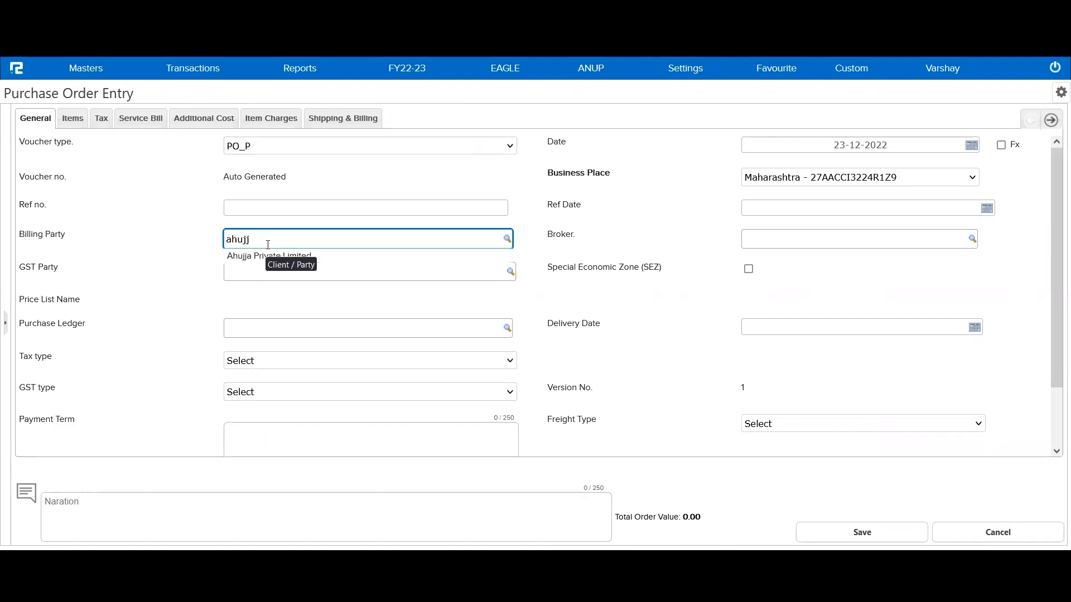
left_click(281, 257)
Add Service Item 1 as the new order's first item and assign it to Main Godown
left_click(84, 123)
left_click(133, 175)
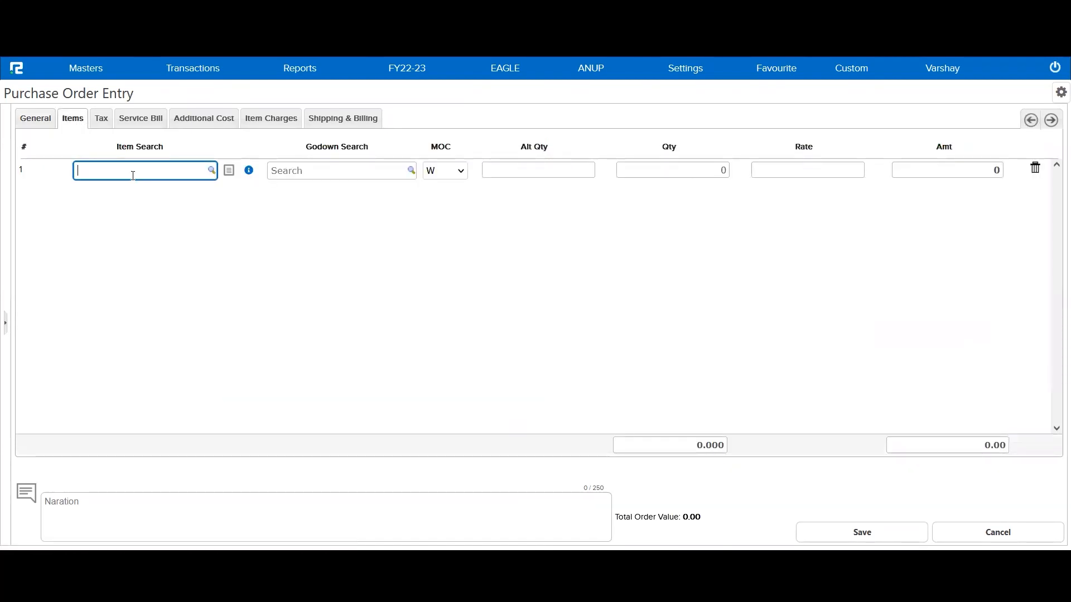
type("ite")
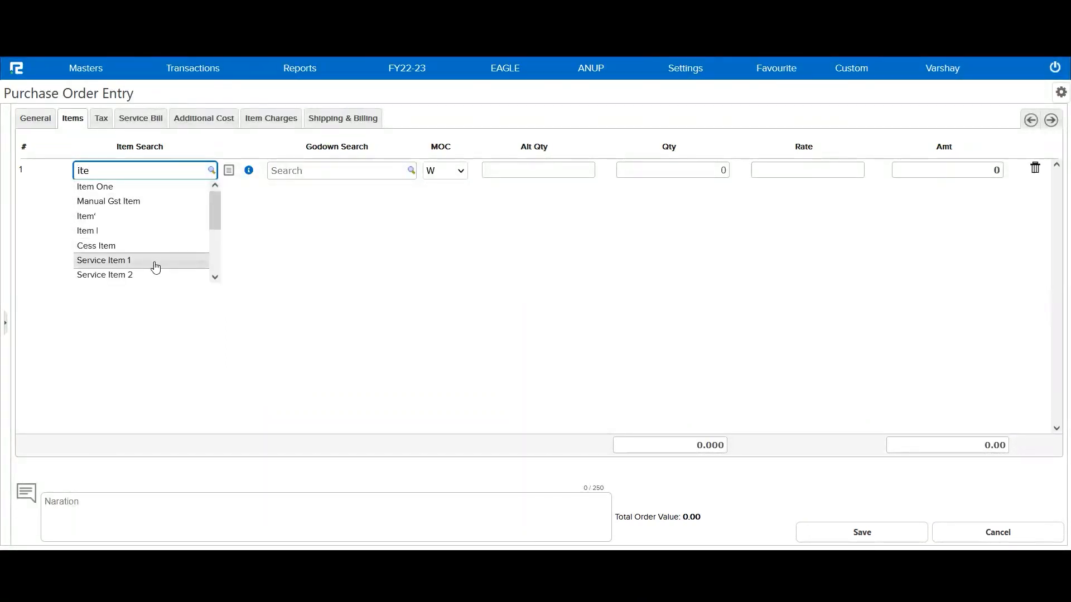
left_click(155, 260)
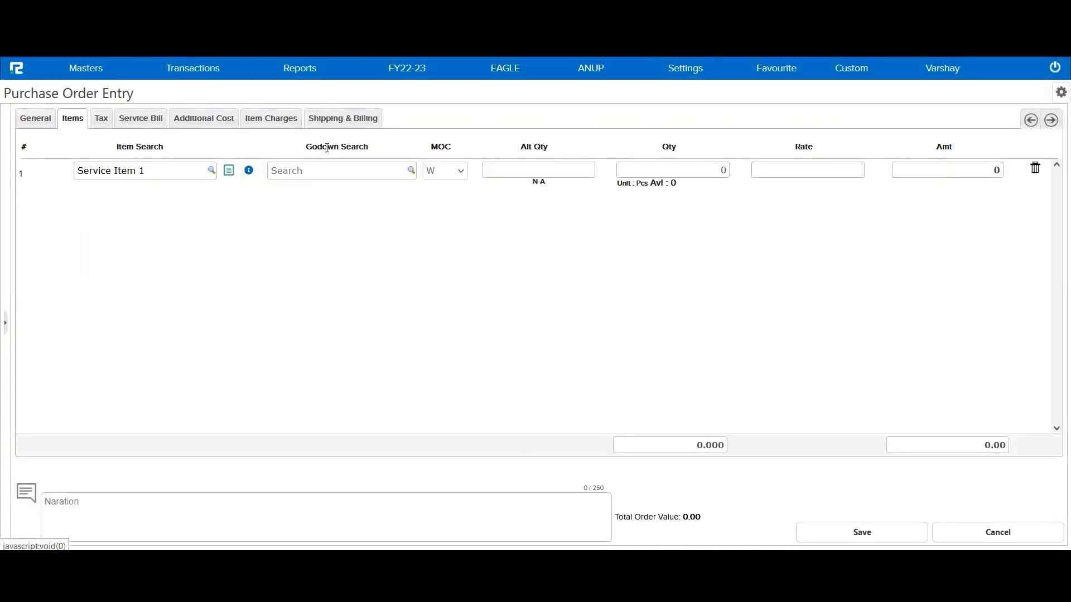
left_click(340, 170)
type("main")
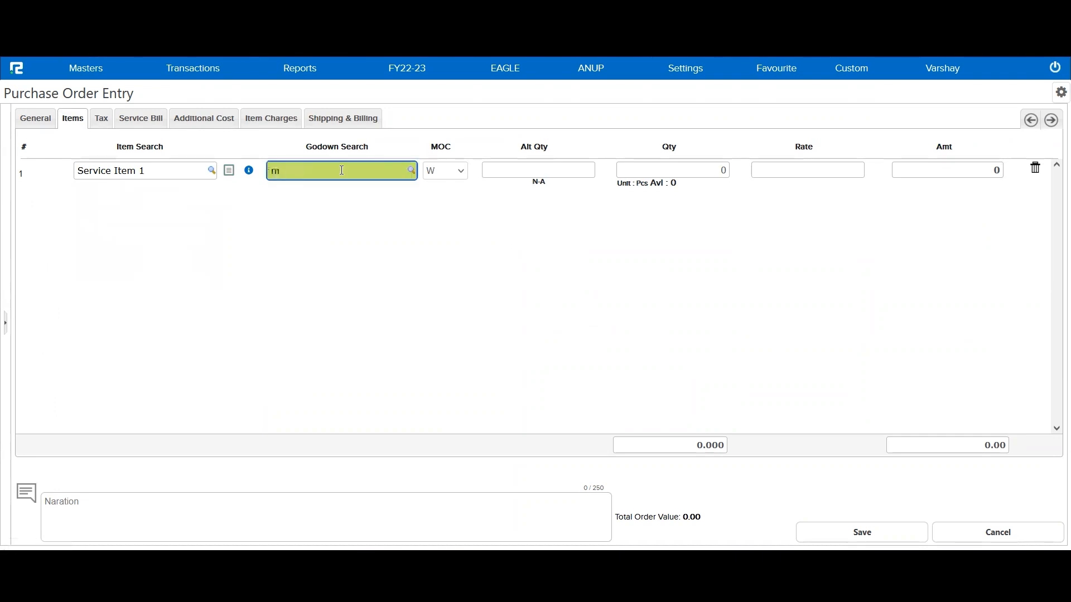
left_click(353, 189)
Set the Service Item 1 line to quantity 70 and rate 170
left_click(658, 169)
type("70")
key("Delete")
key("Tab")
type("170")
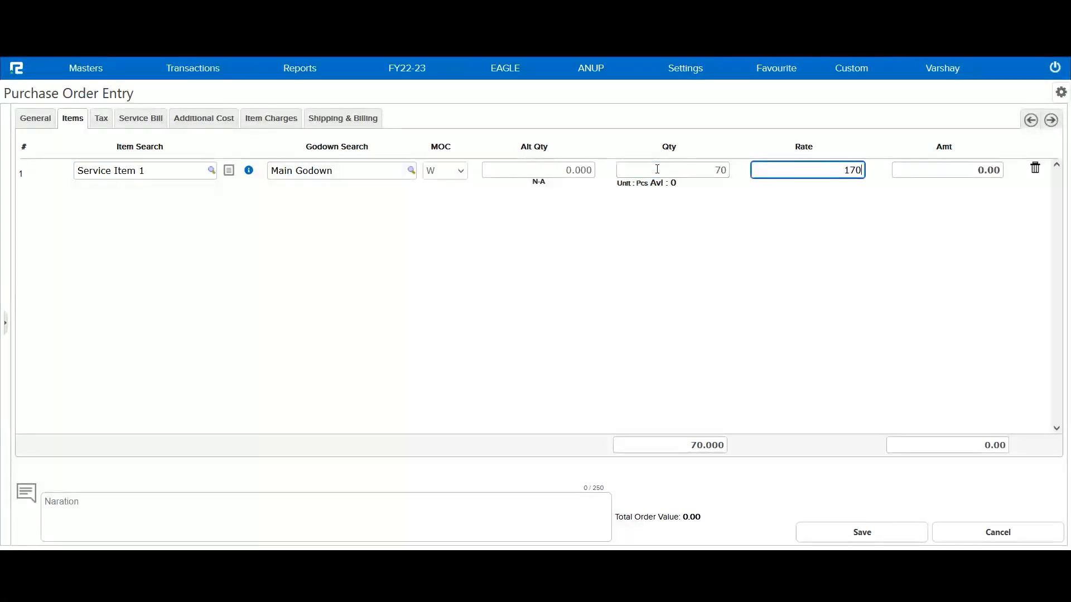
key("Tab")
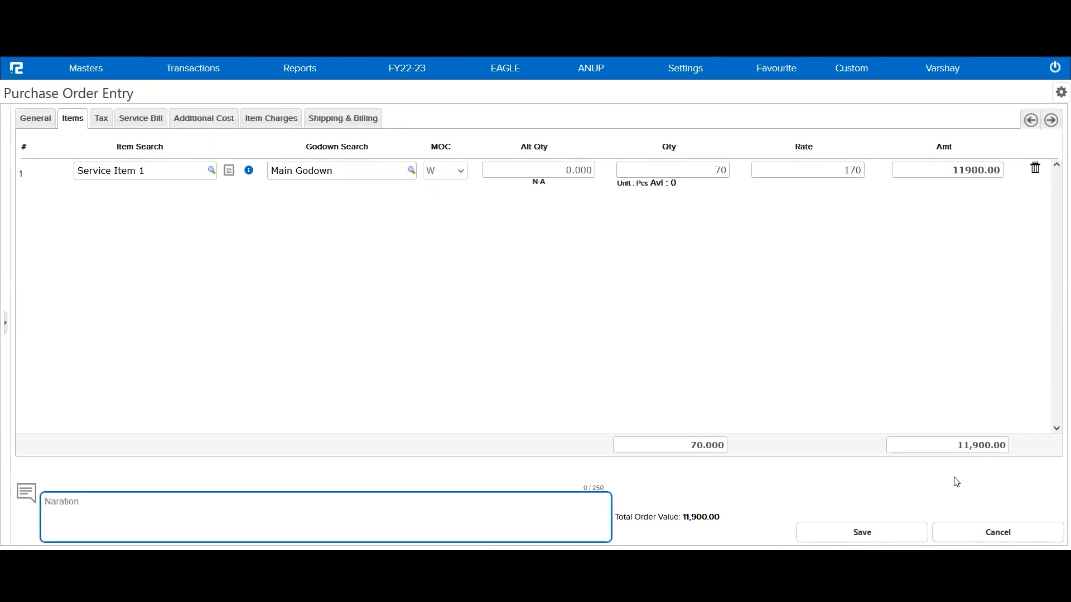
Save the service item purchase order and dismiss its custom invoice window without printing
left_click(923, 532)
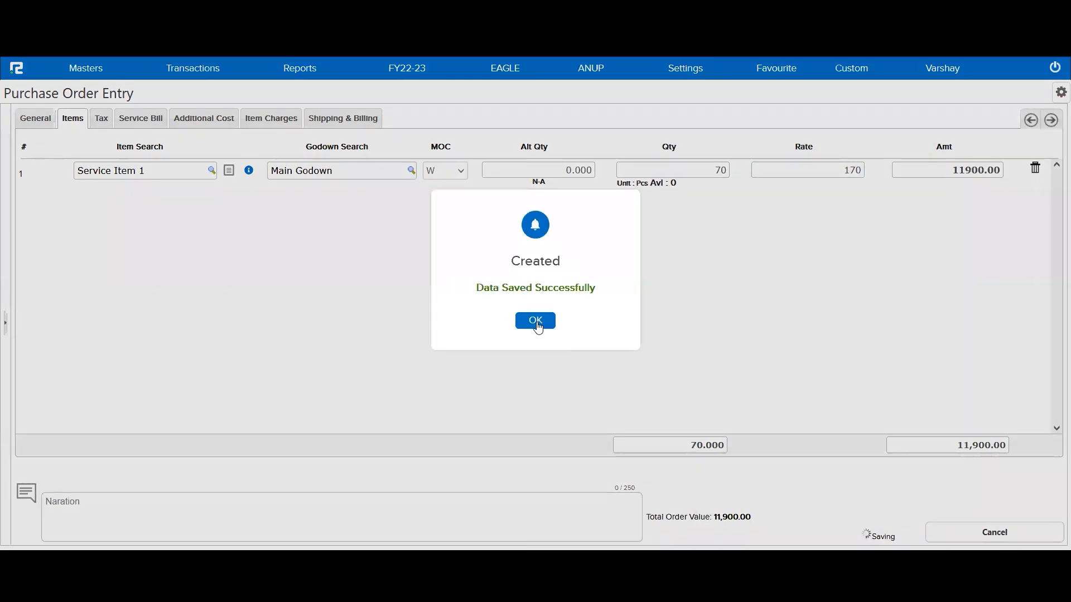
left_click(539, 325)
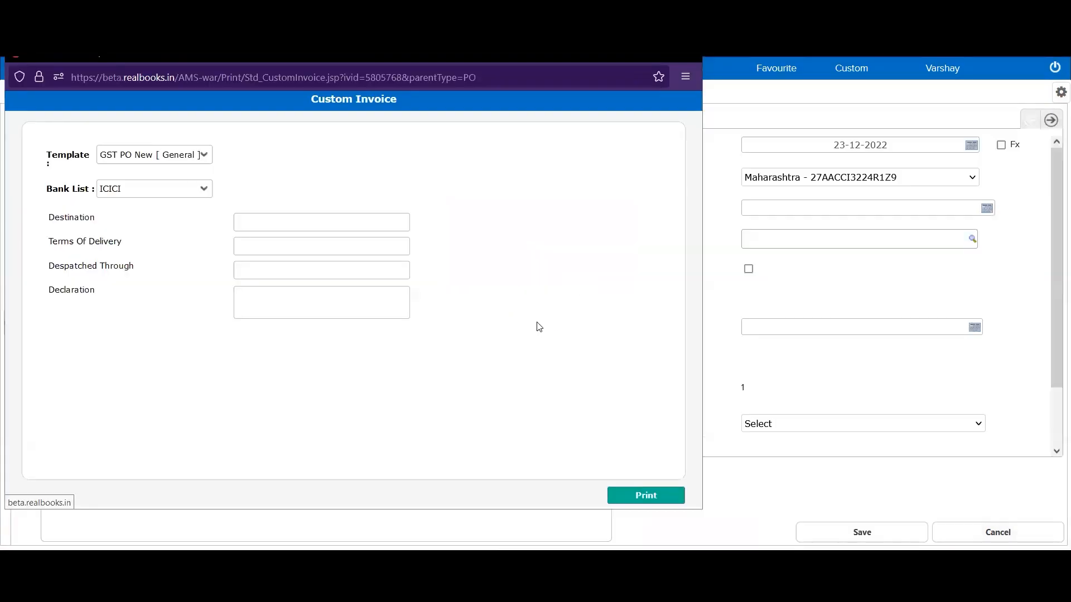
left_click(681, 58)
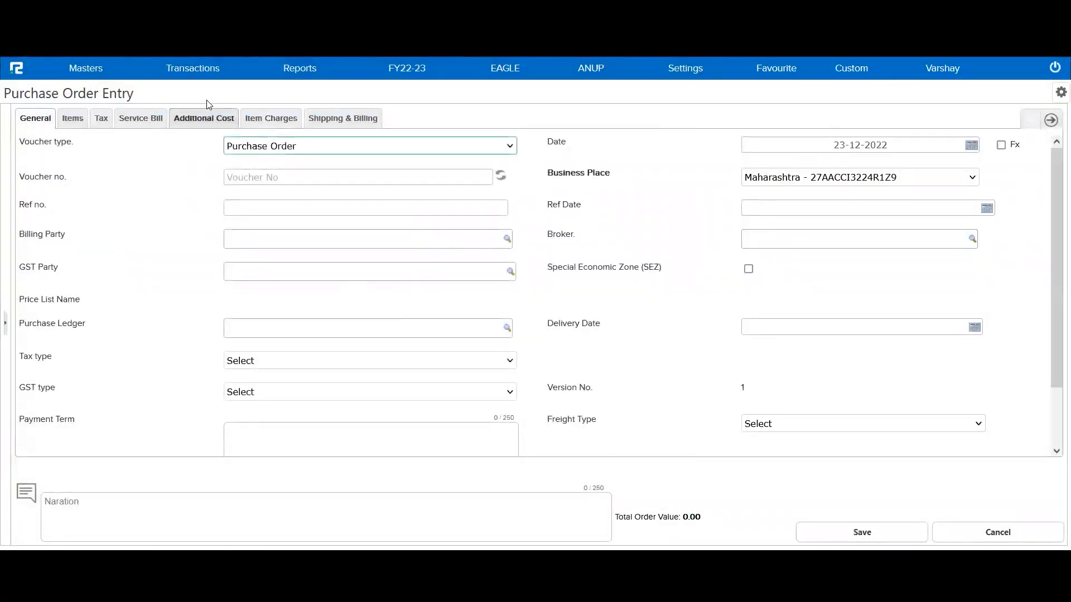
Open a new GRN entry from the inventory purchase cycle and set its voucher type to GRN_P
left_click(188, 69)
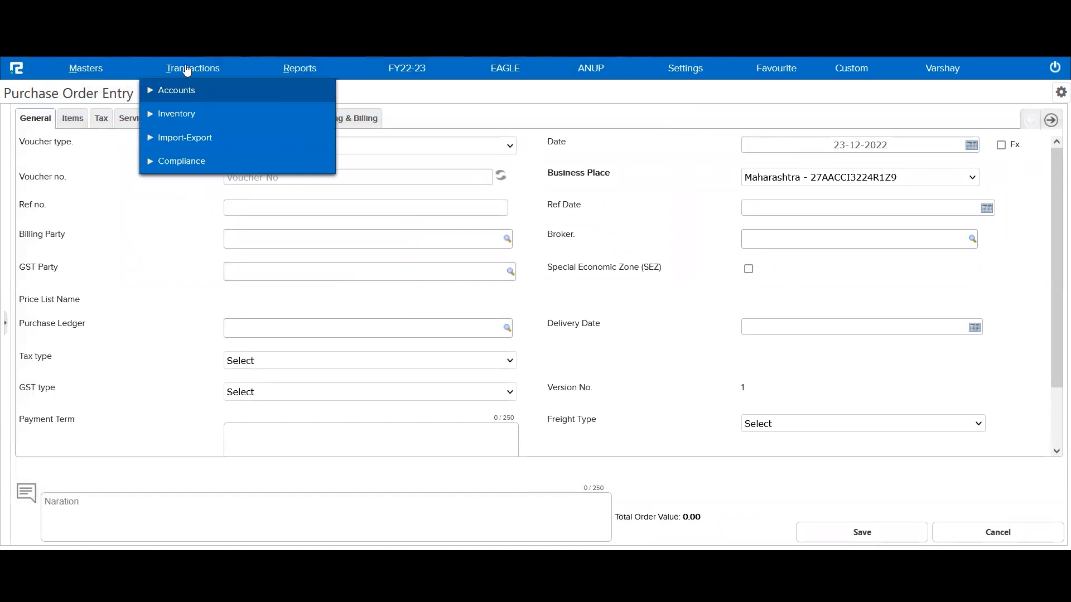
left_click(187, 117)
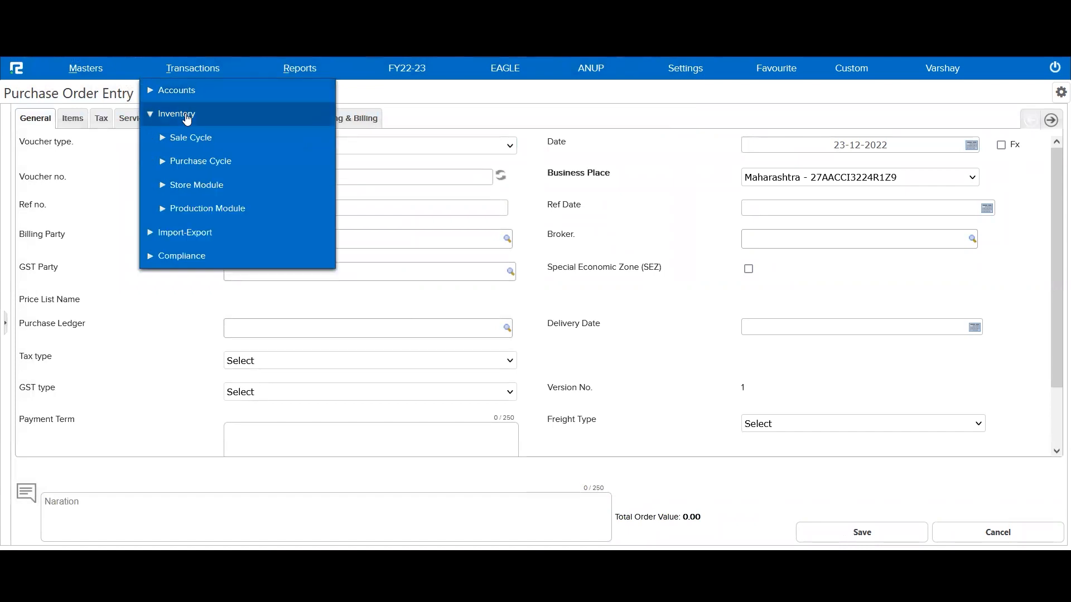
left_click(198, 163)
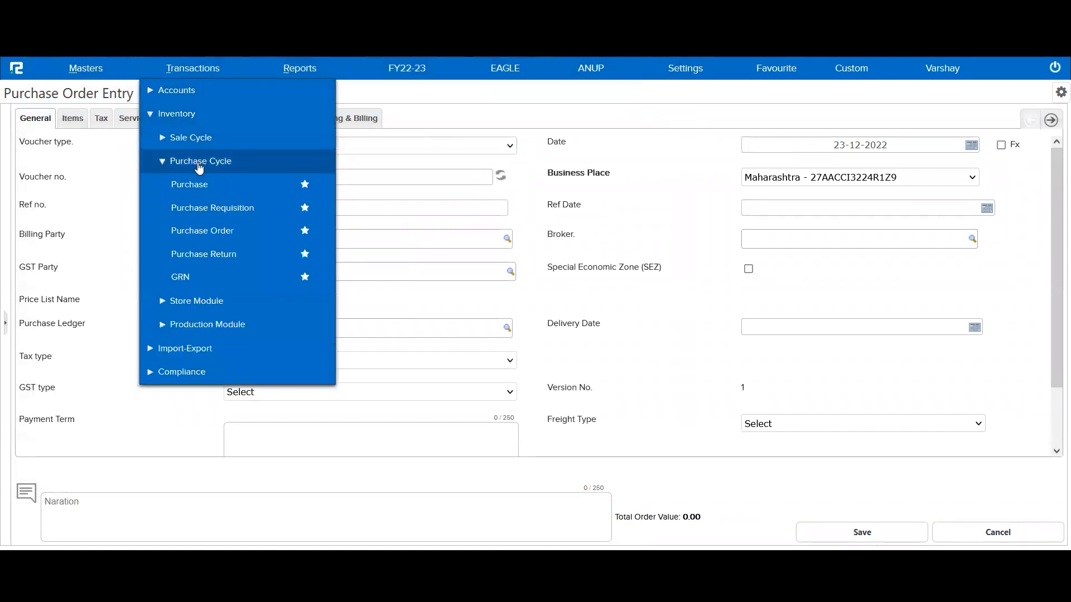
left_click(183, 279)
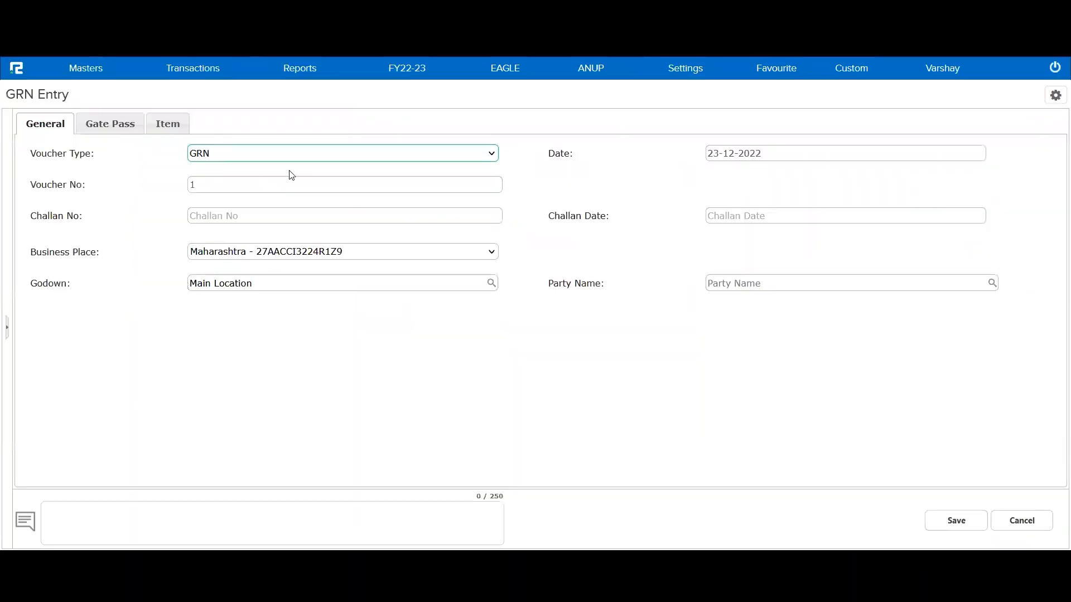
left_click(302, 159)
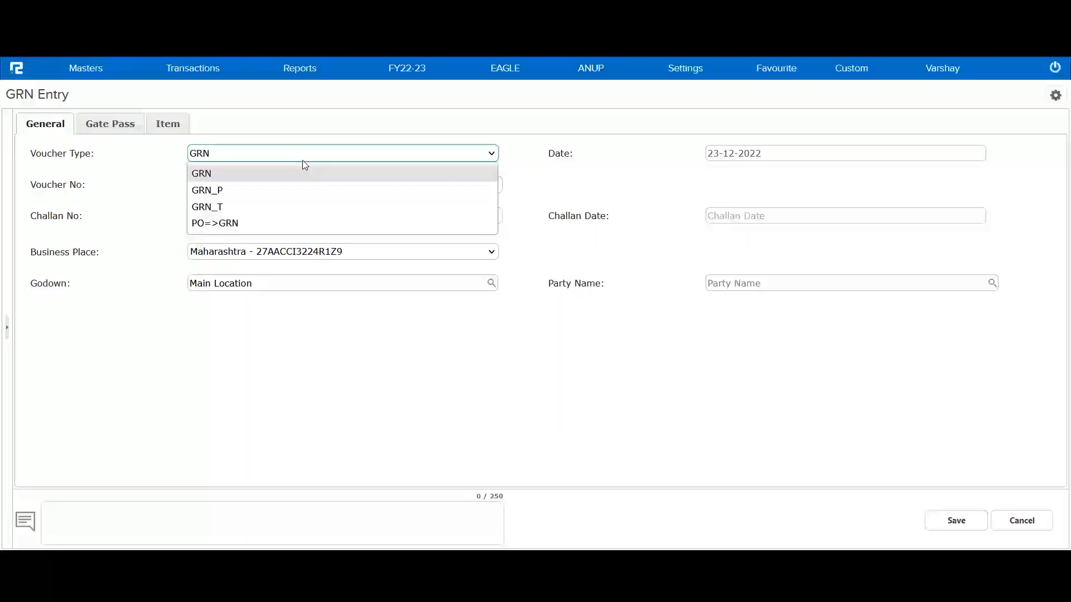
left_click(249, 189)
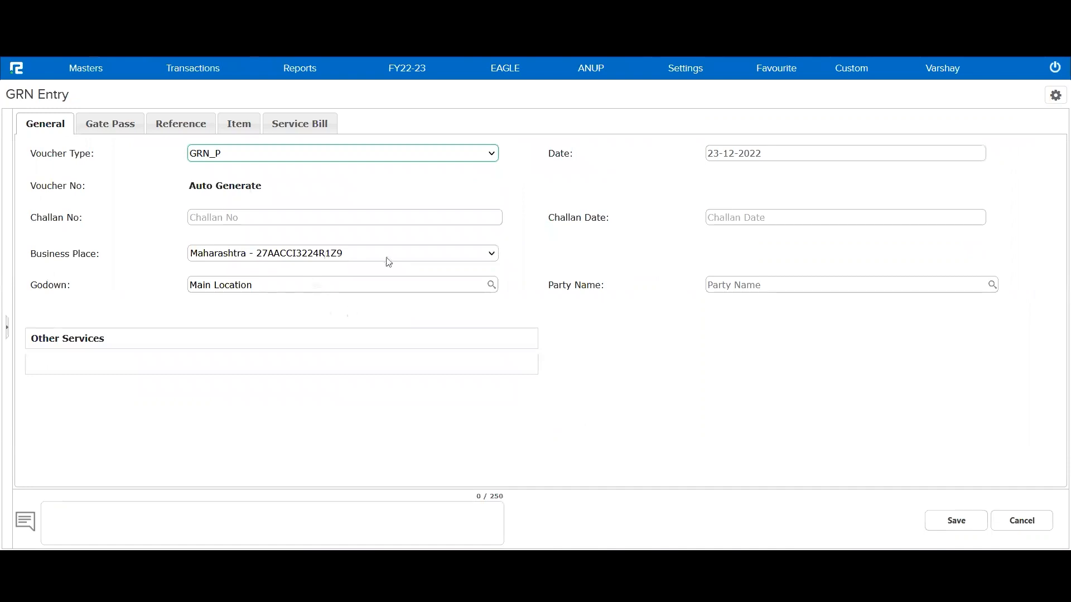
Set the GRN's godown to Main Godown and its party name to Ahujja Private Limited
left_click(346, 286)
key("BackSpace")
key("BackSpace")
key("BackSpace")
key("BackSpace")
key("BackSpace")
key("BackSpace")
key("BackSpace")
key("BackSpace")
key("BackSpace")
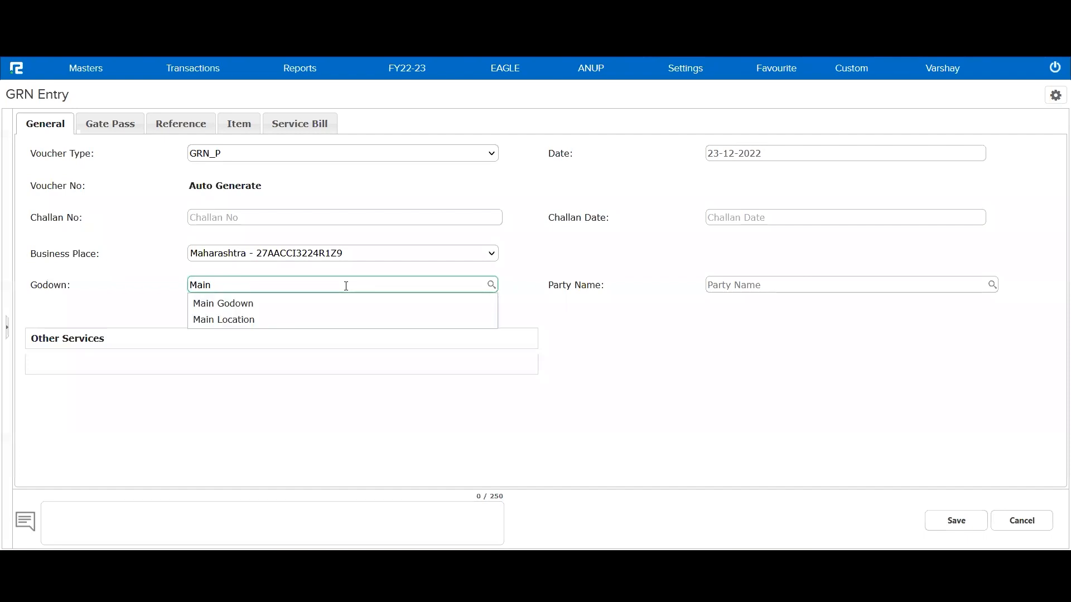
left_click(307, 306)
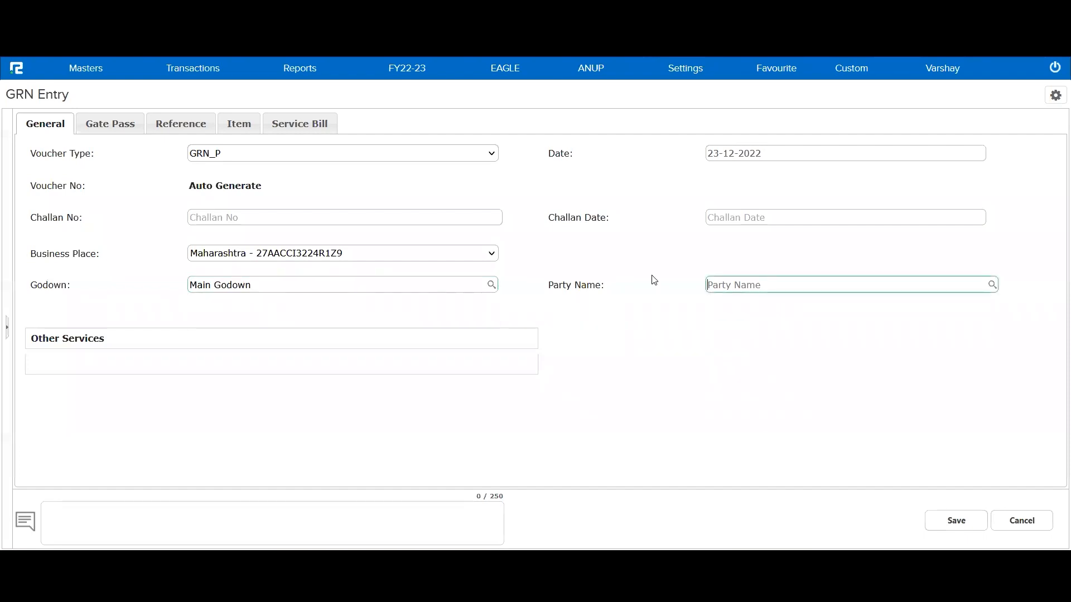
type("ahujj")
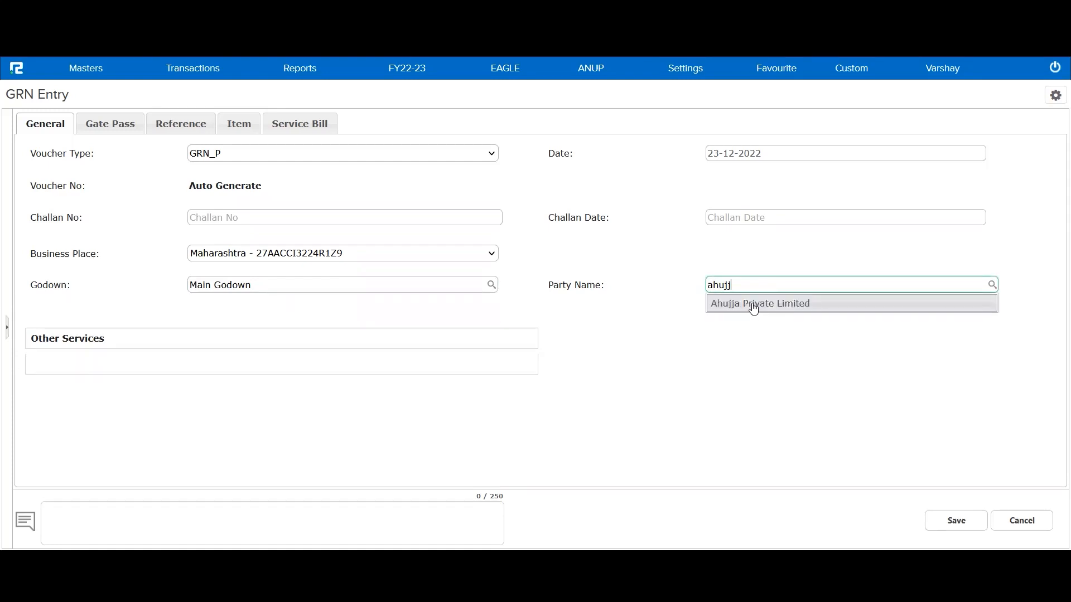
left_click(751, 305)
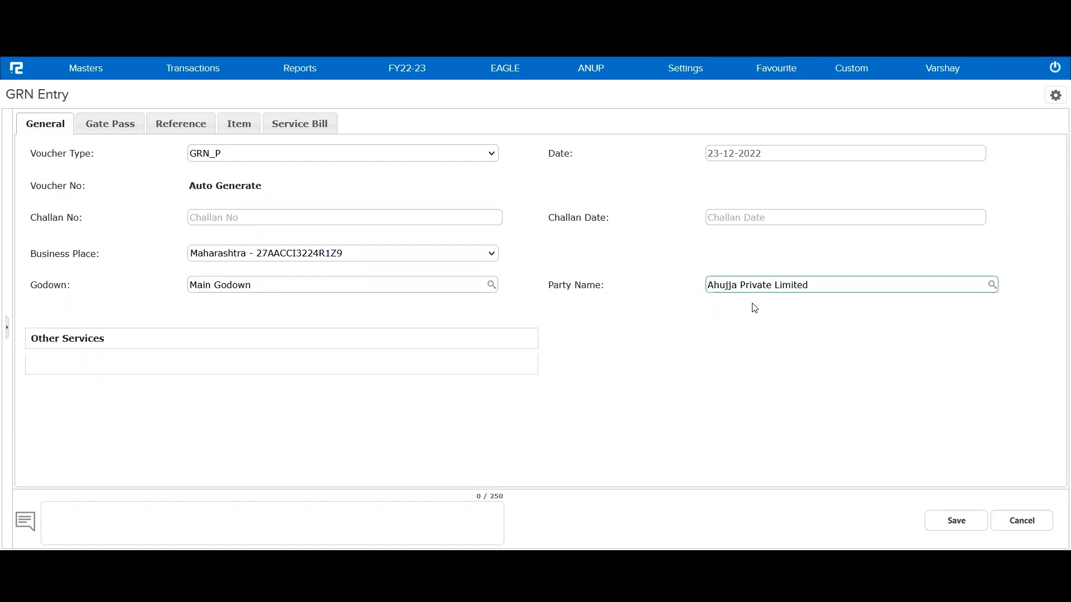
Reference Ahujja Private Limited's pending orders 0002 and 0003 in the GRN and load their items
left_click(172, 133)
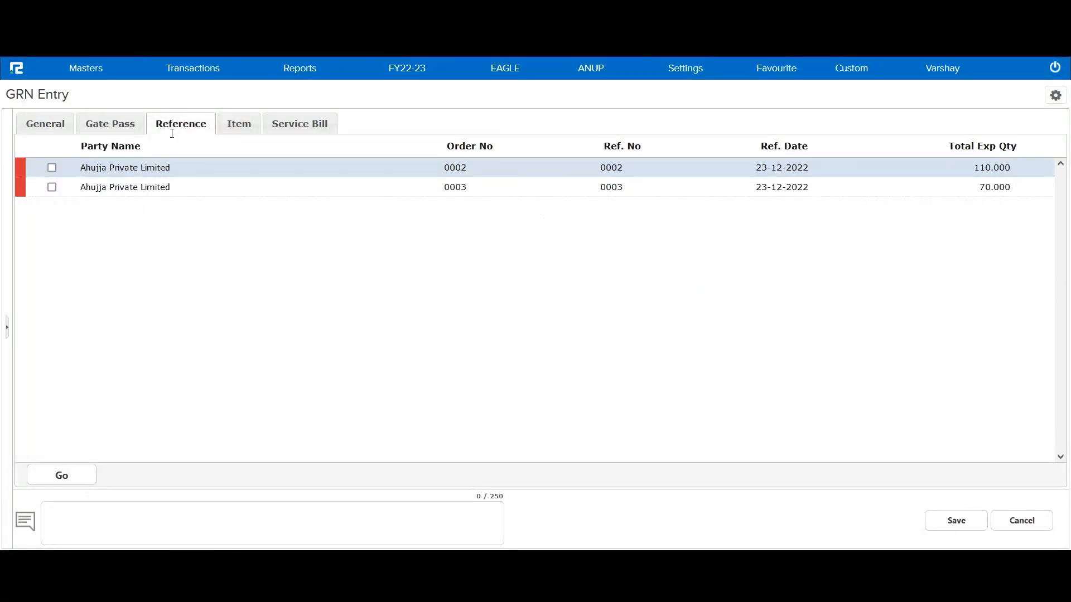
triple_click(1007, 146)
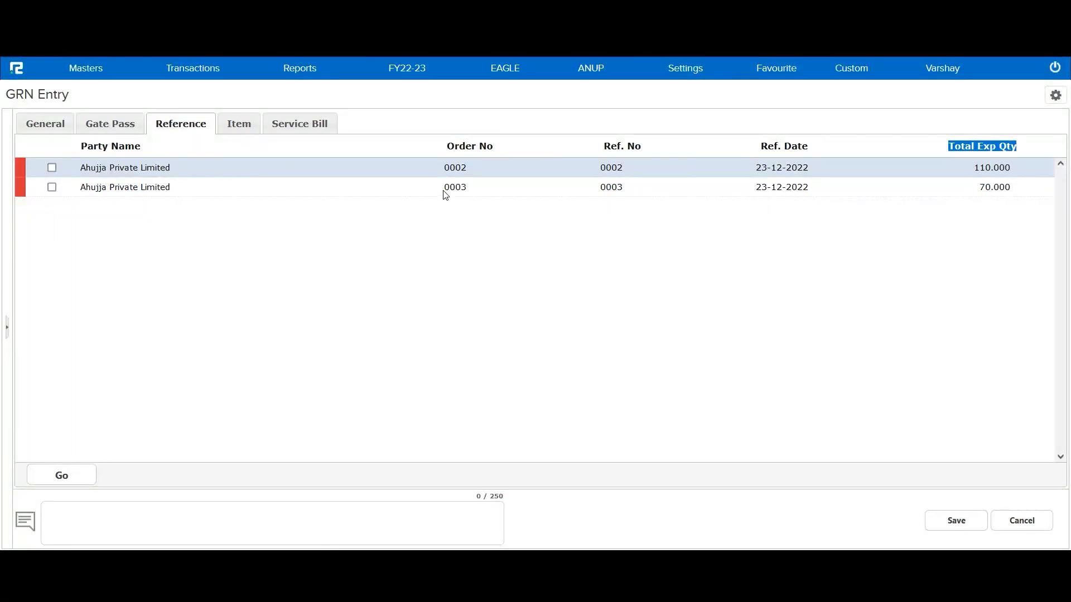
double_click(459, 172)
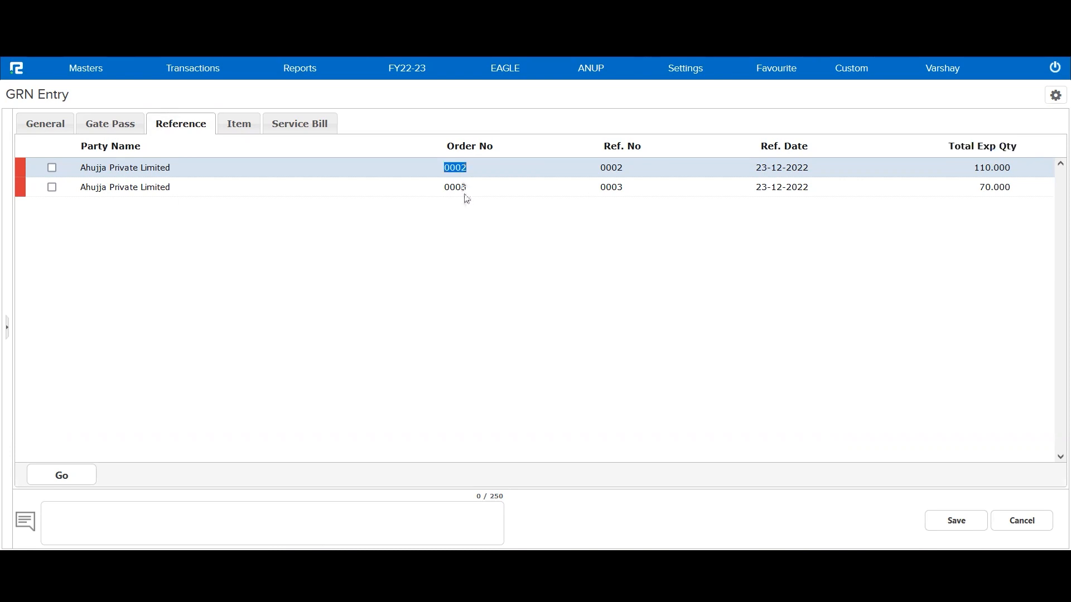
left_click(51, 168)
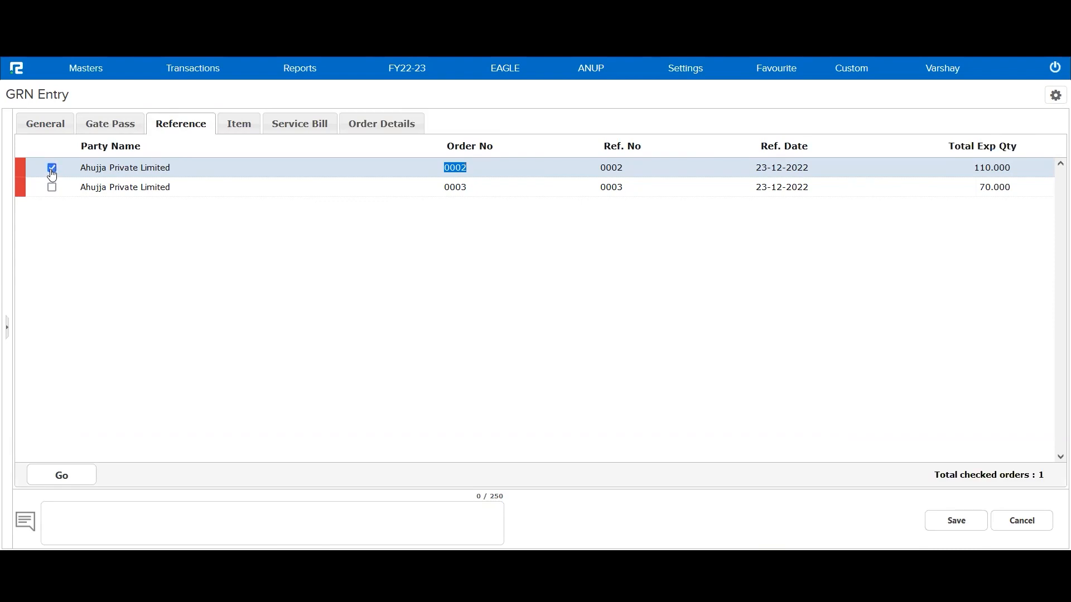
left_click(52, 188)
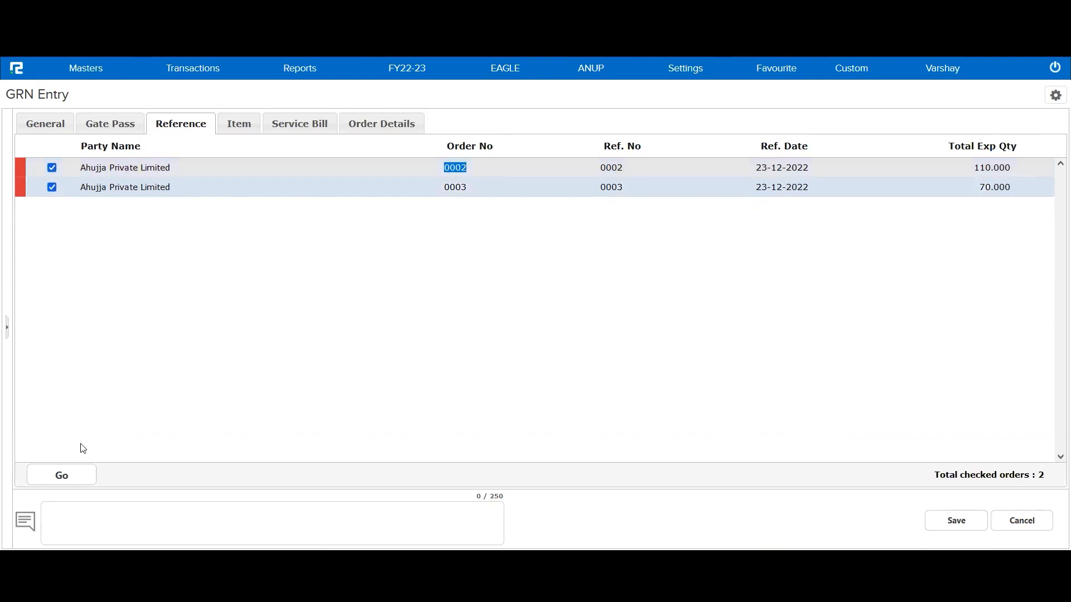
left_click(85, 475)
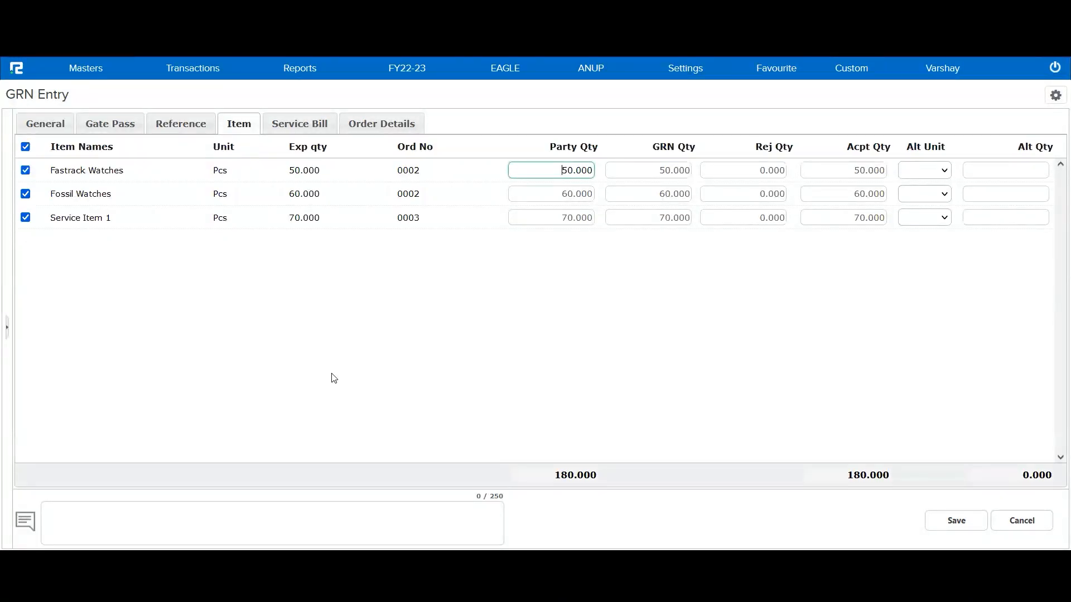
Set the rejected quantity to 4 for Fastrack Watches and 6 for Fossil Watches
left_click(756, 172)
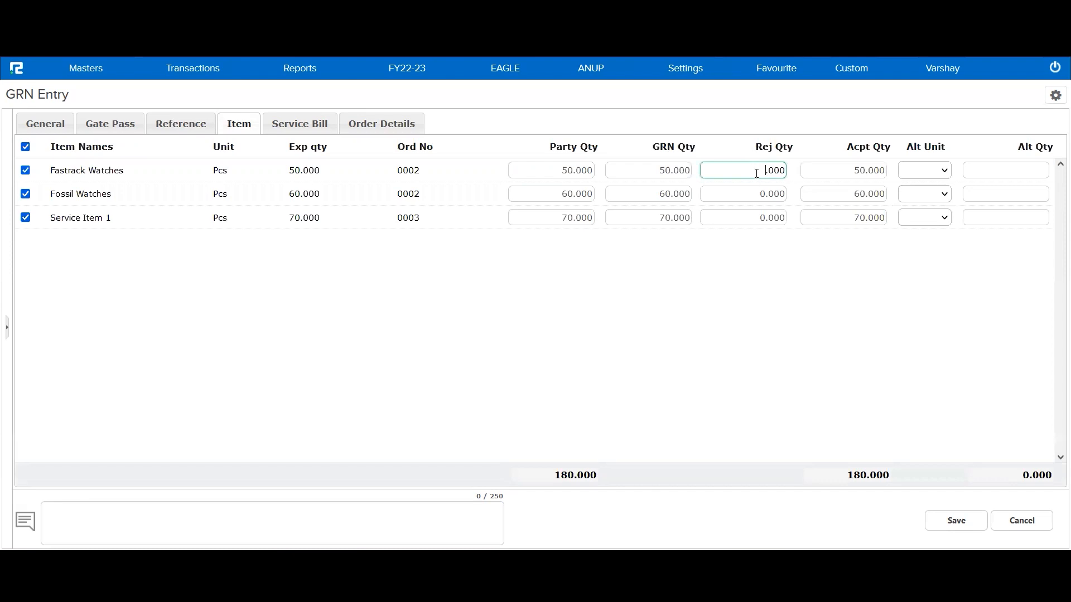
type("4")
left_click(758, 191)
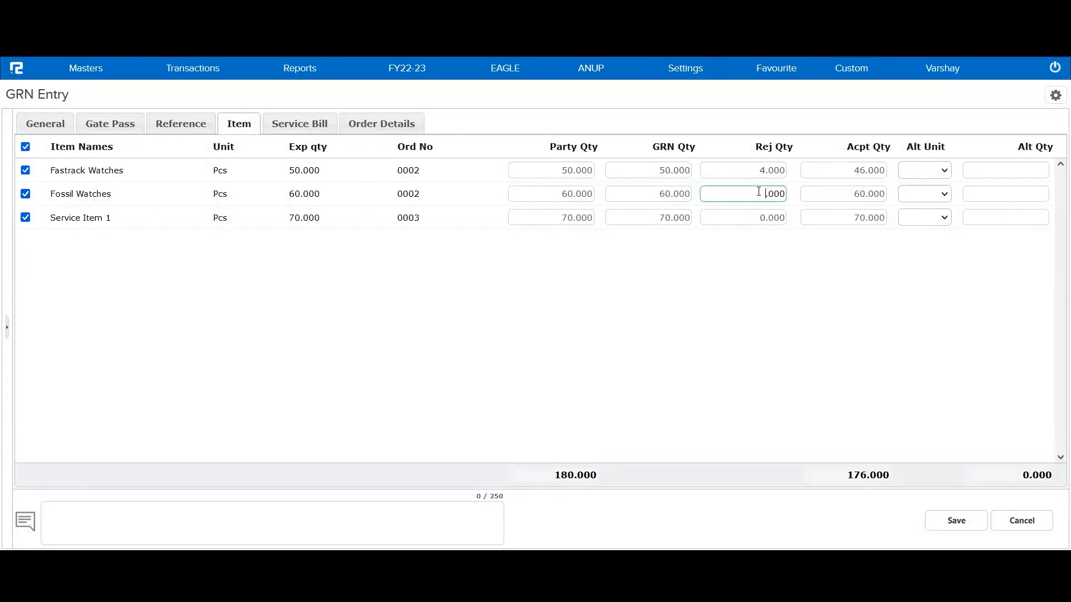
type("6")
key("Tab")
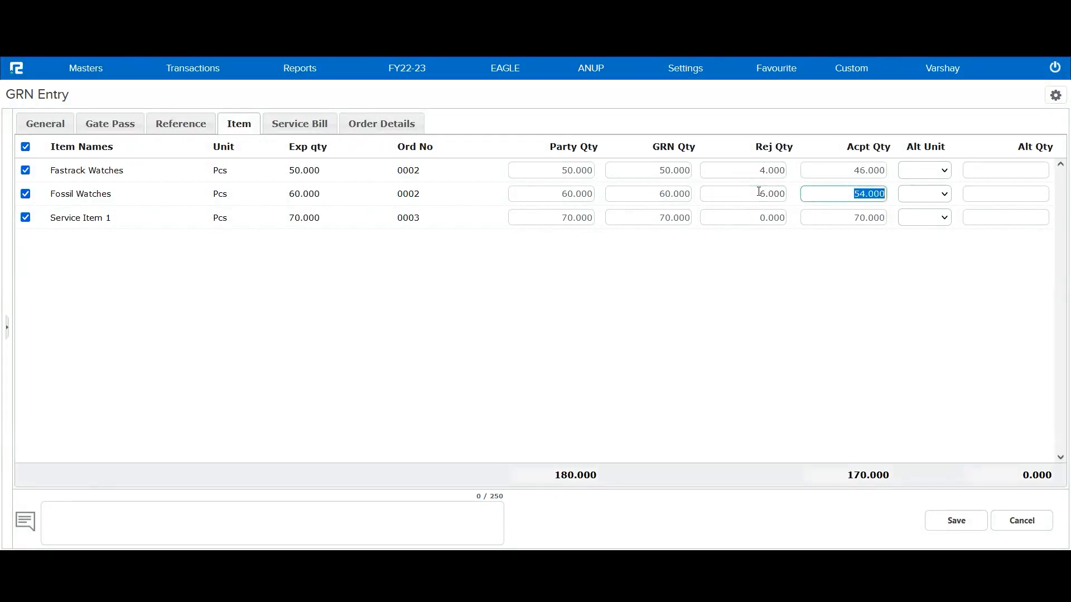
Save the GRN with the narration "Being GRN booked" and dismiss its custom invoice window without printing
left_click(308, 528)
type("Being GR")
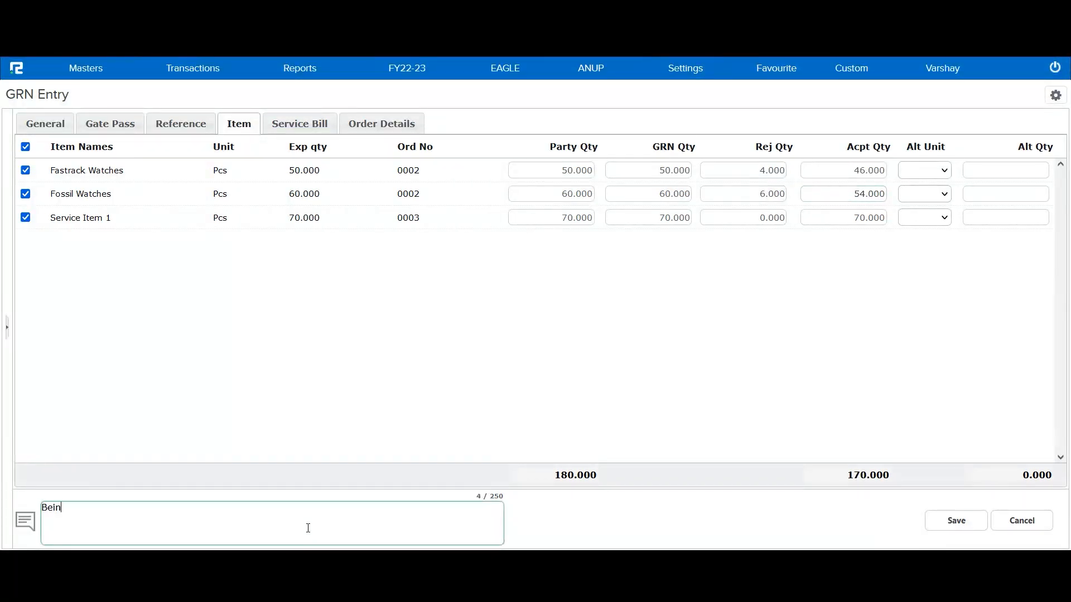
type("N booked")
left_click(956, 520)
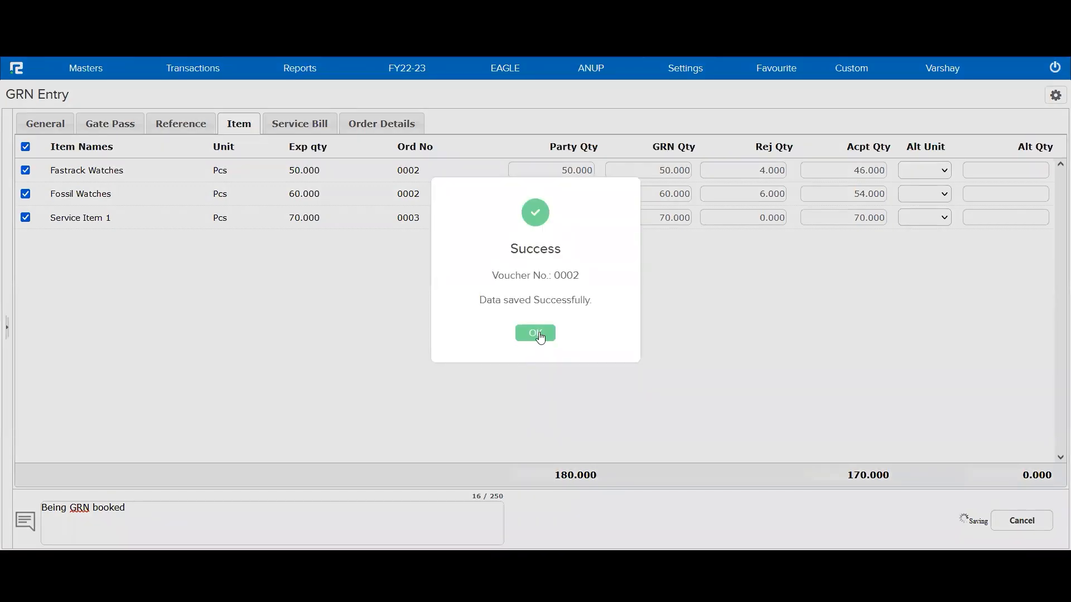
left_click(535, 333)
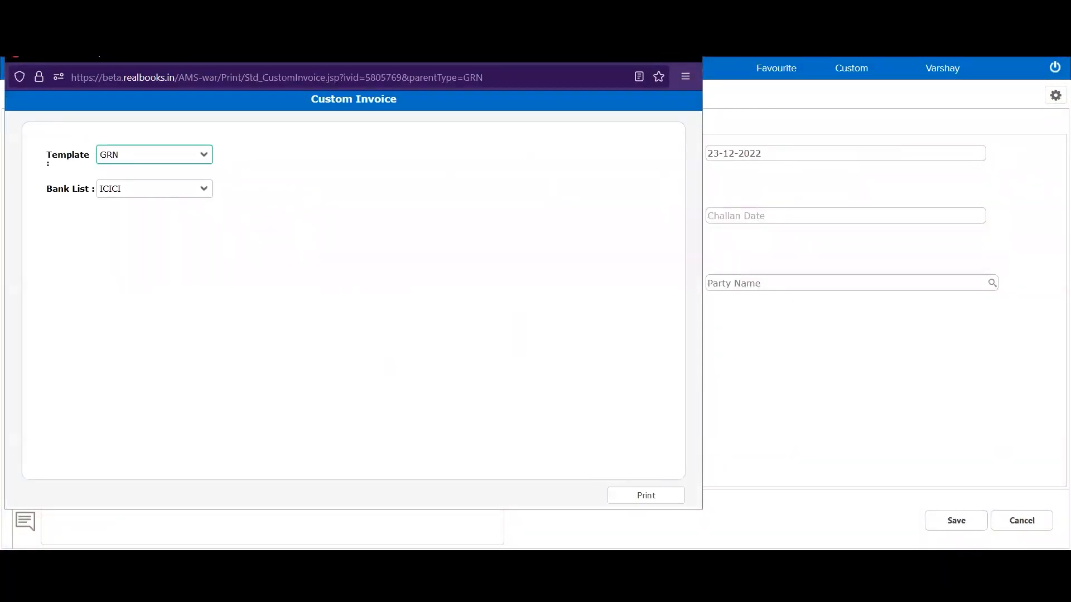
left_click(690, 59)
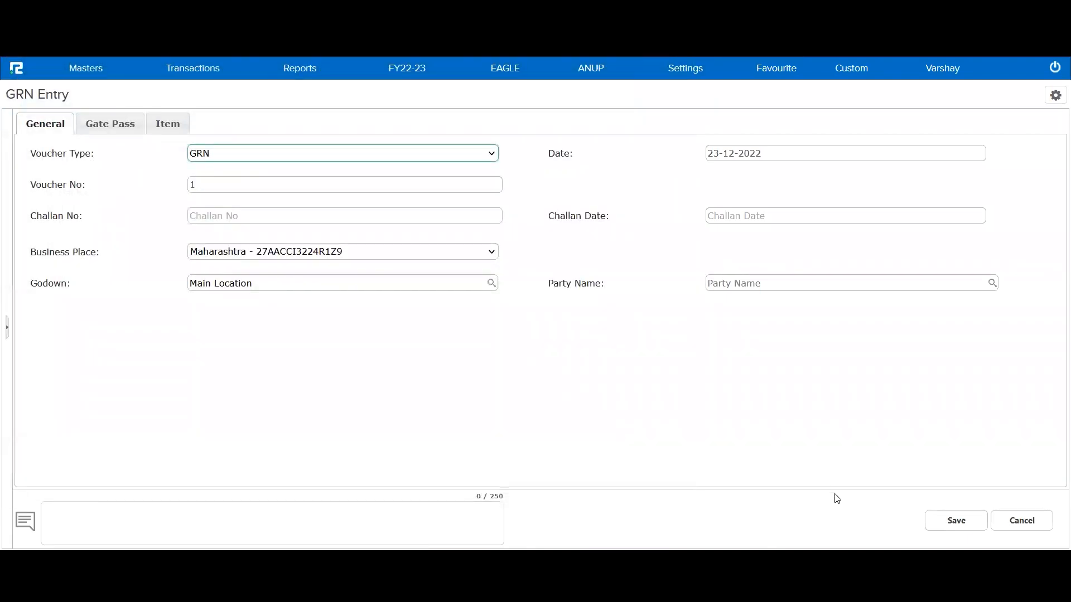
Open a new purchase entry from the inventory purchase cycle and set its voucher type to Purchase_P
left_click(198, 70)
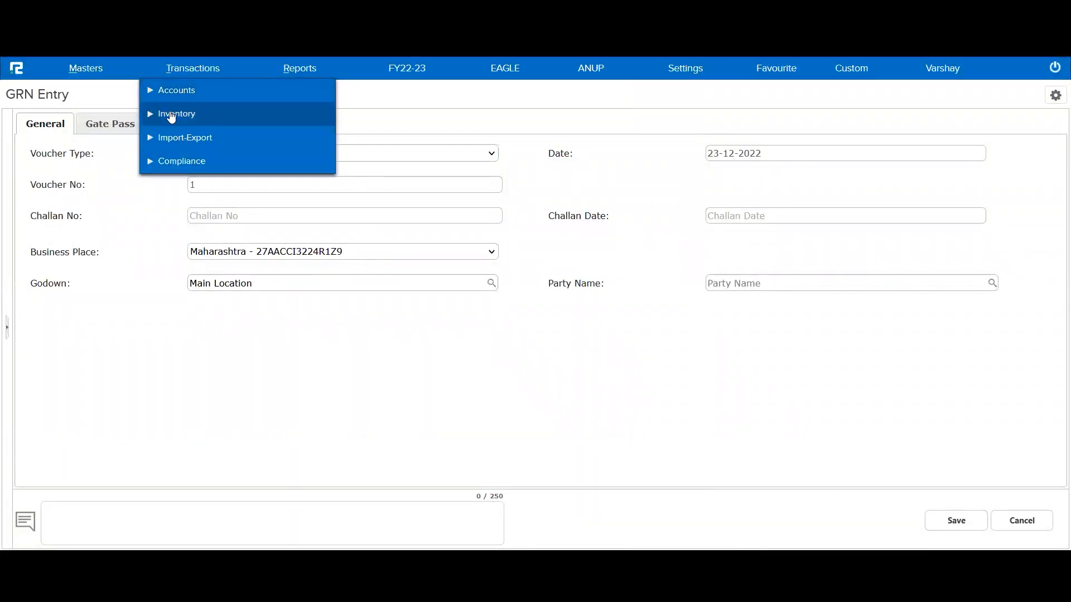
left_click(172, 116)
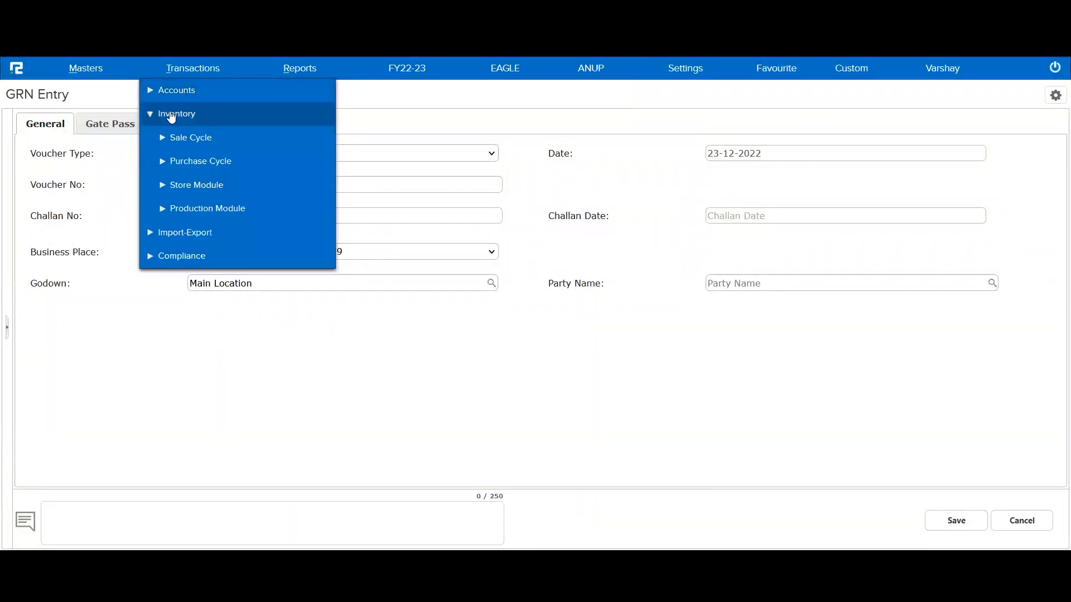
left_click(185, 165)
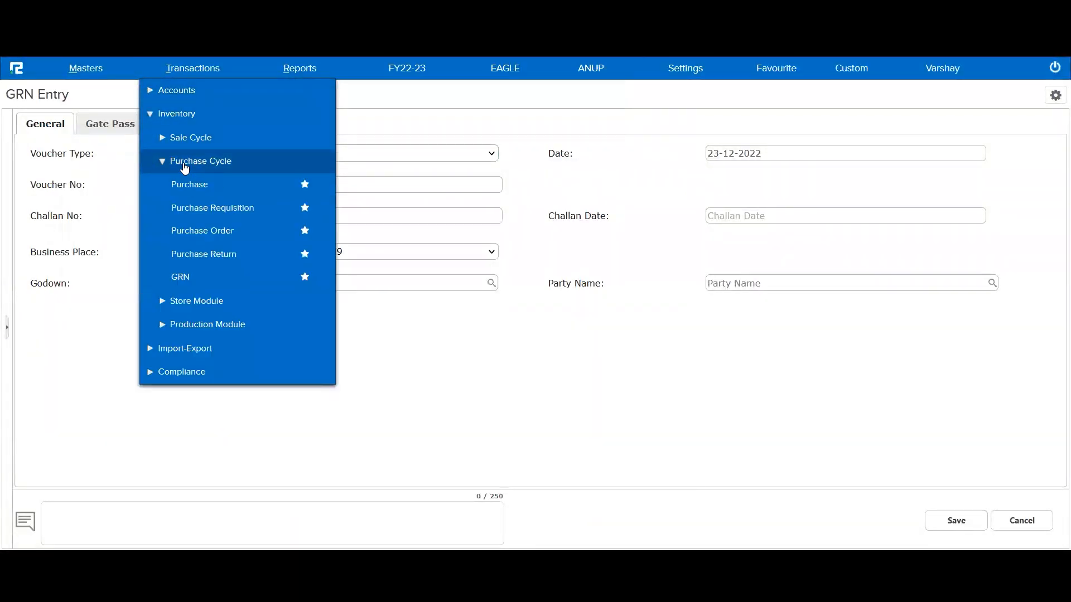
left_click(201, 189)
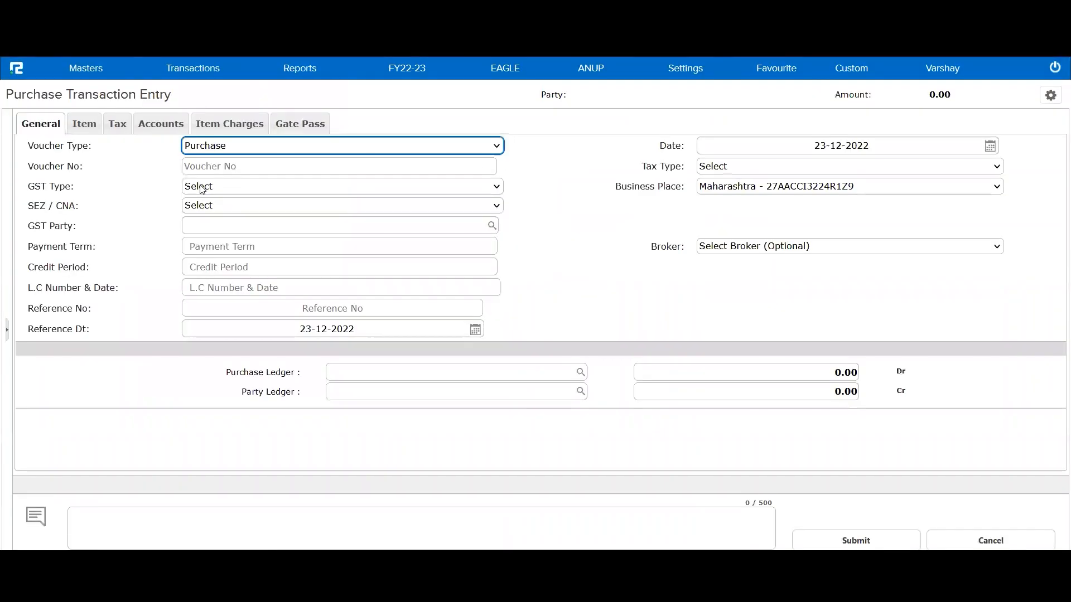
left_click(342, 145)
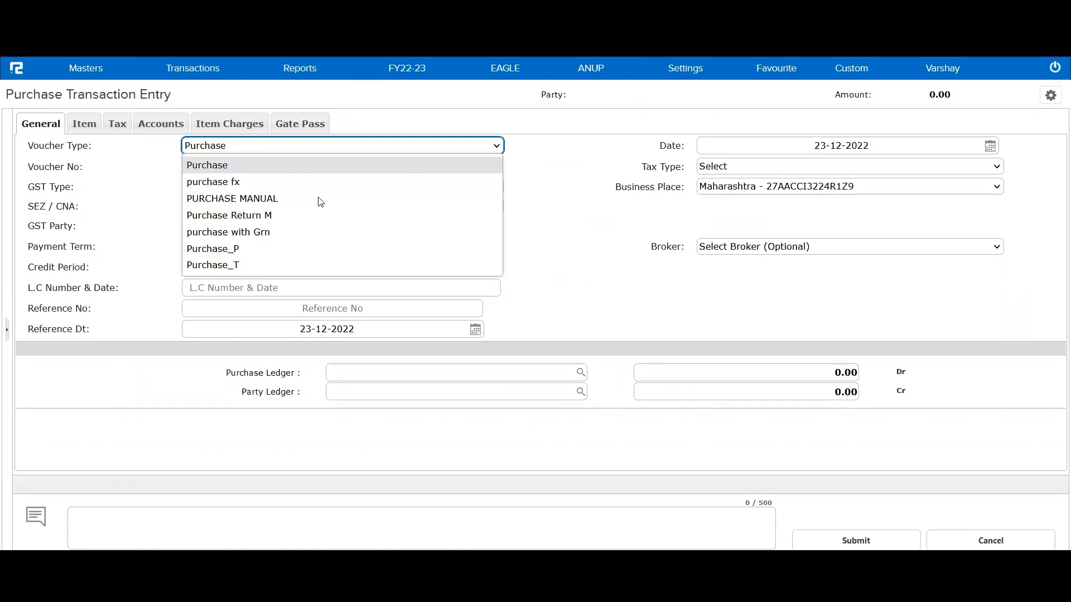
left_click(303, 247)
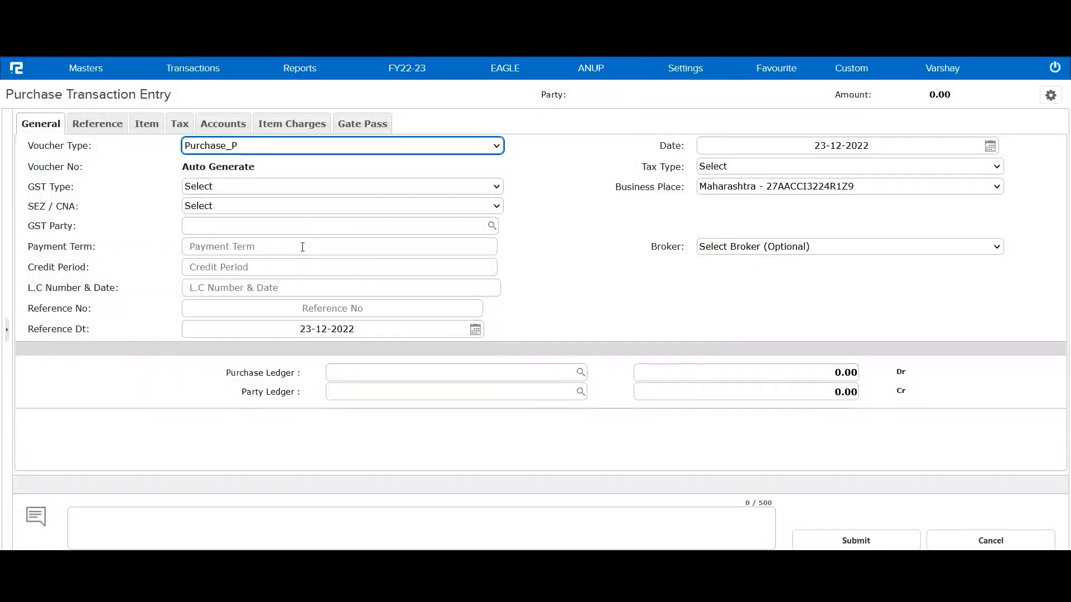
Set the purchase ledger to PURCHASE GST and the party ledger to Ahujja Private Limited
left_click(392, 374)
type("purch")
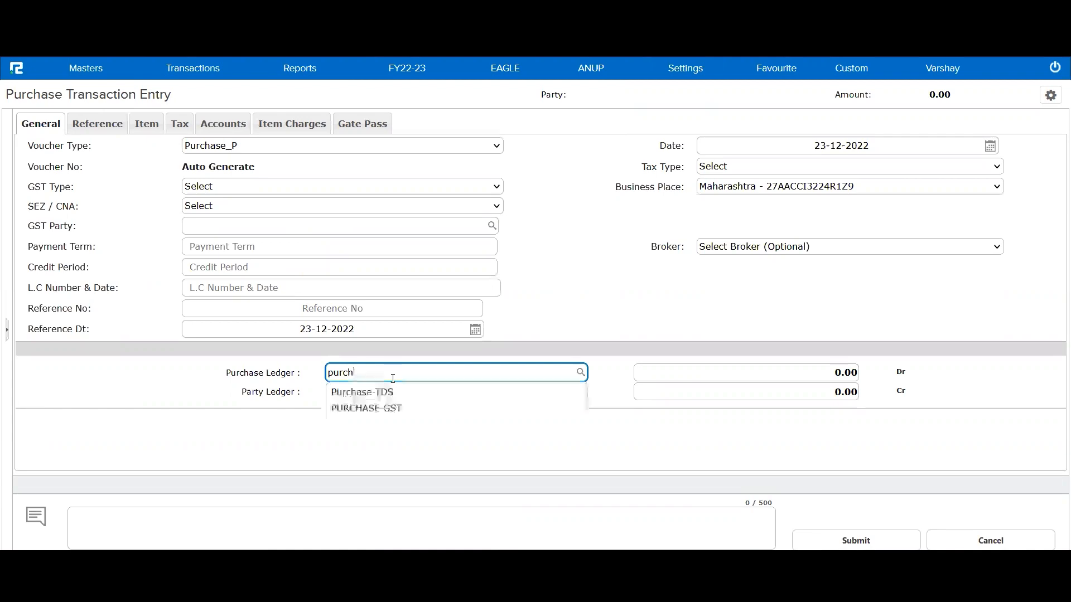
left_click(408, 407)
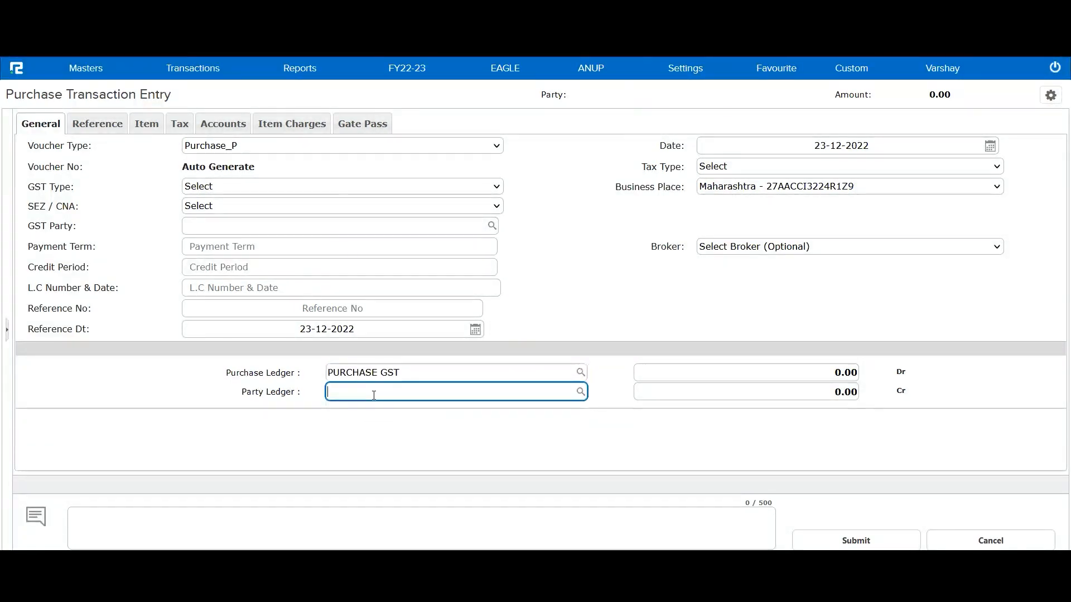
type("ahujj")
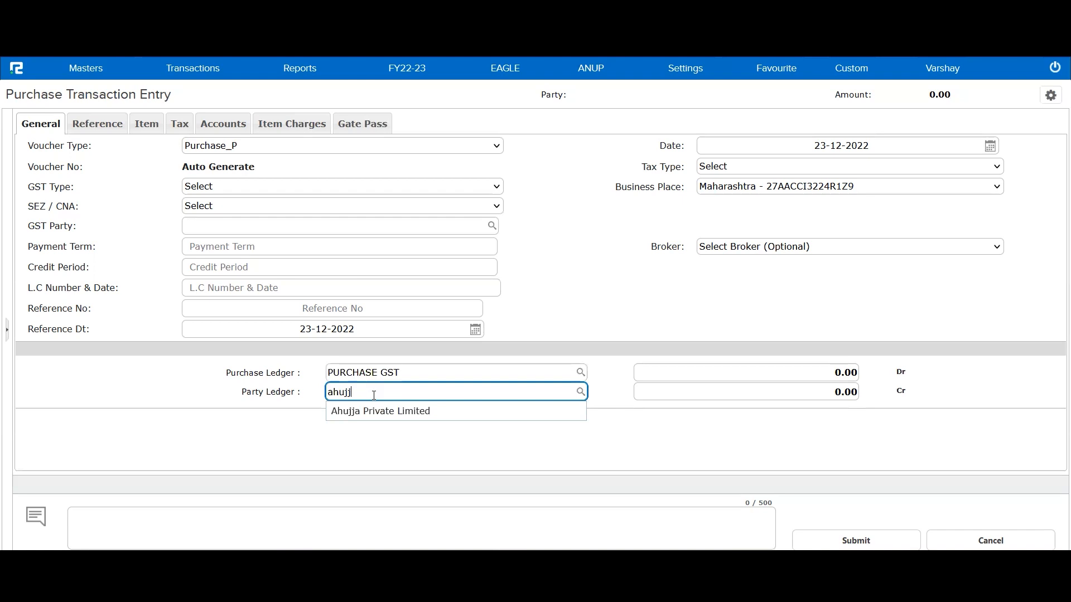
left_click(393, 414)
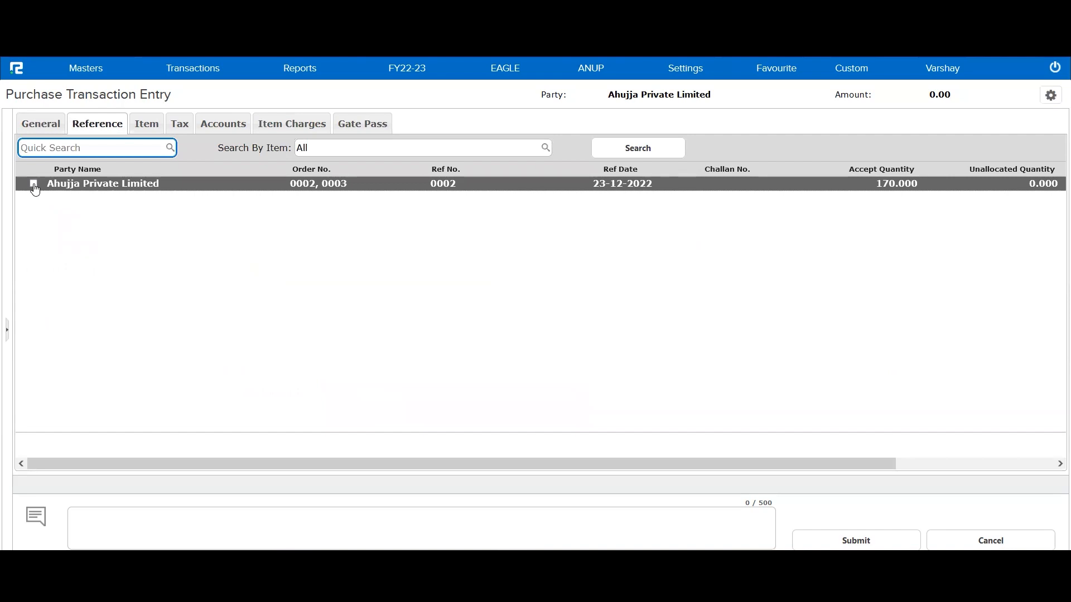
Load the items of the GRN with reference number 0002 into the purchase and select all item lines
triple_click(309, 169)
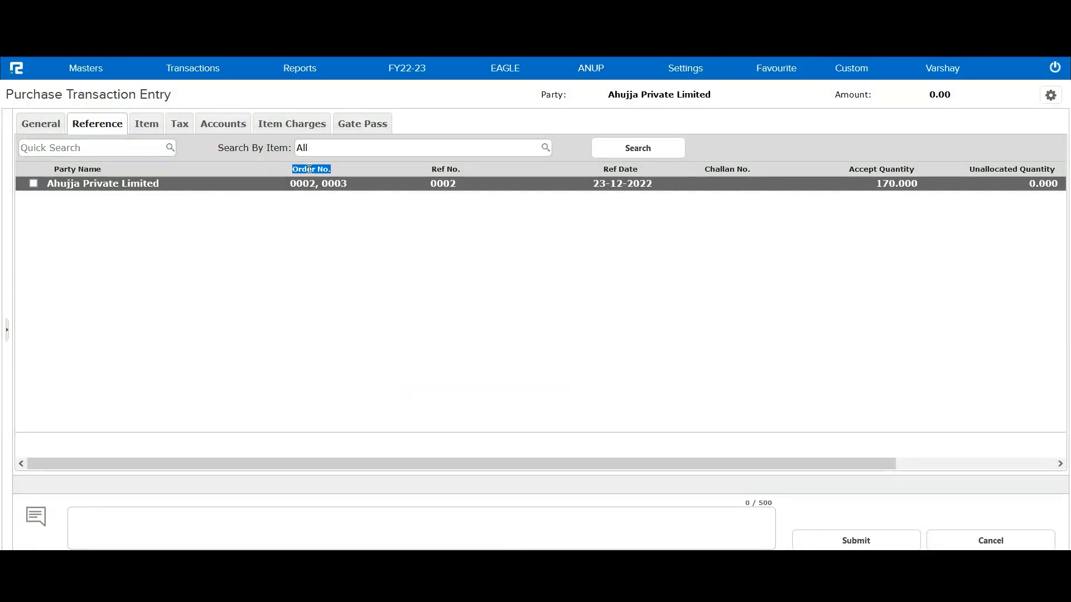
double_click(452, 182)
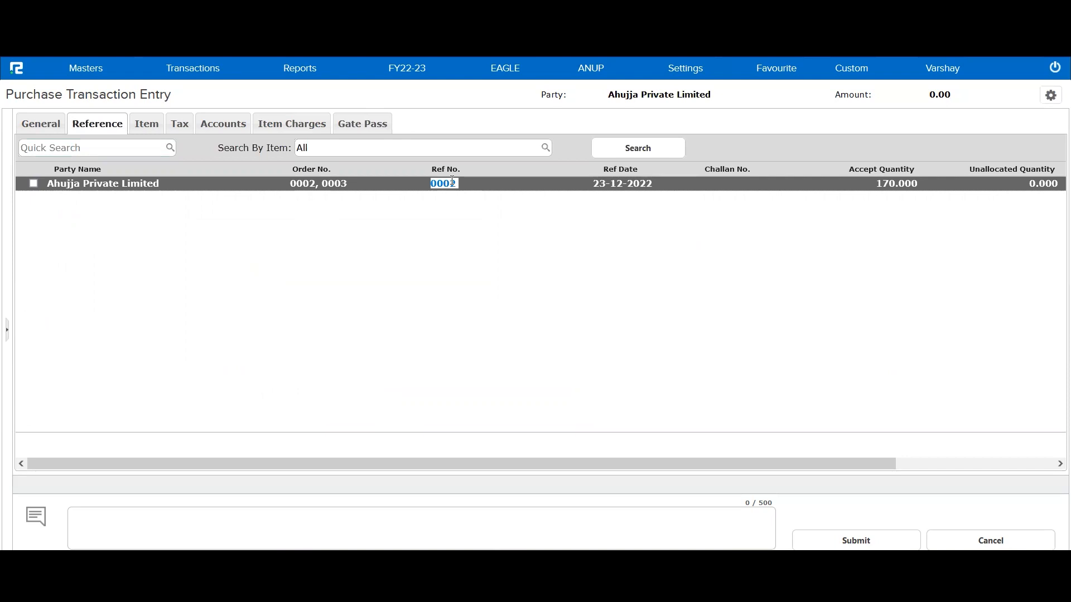
double_click(874, 169)
triple_click(875, 169)
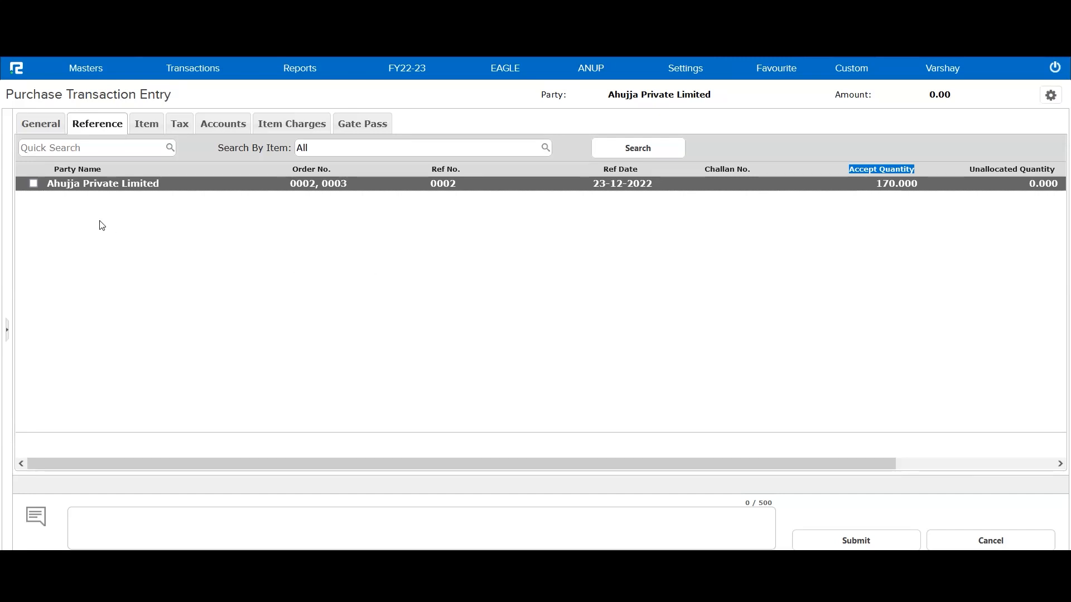
left_click(35, 184)
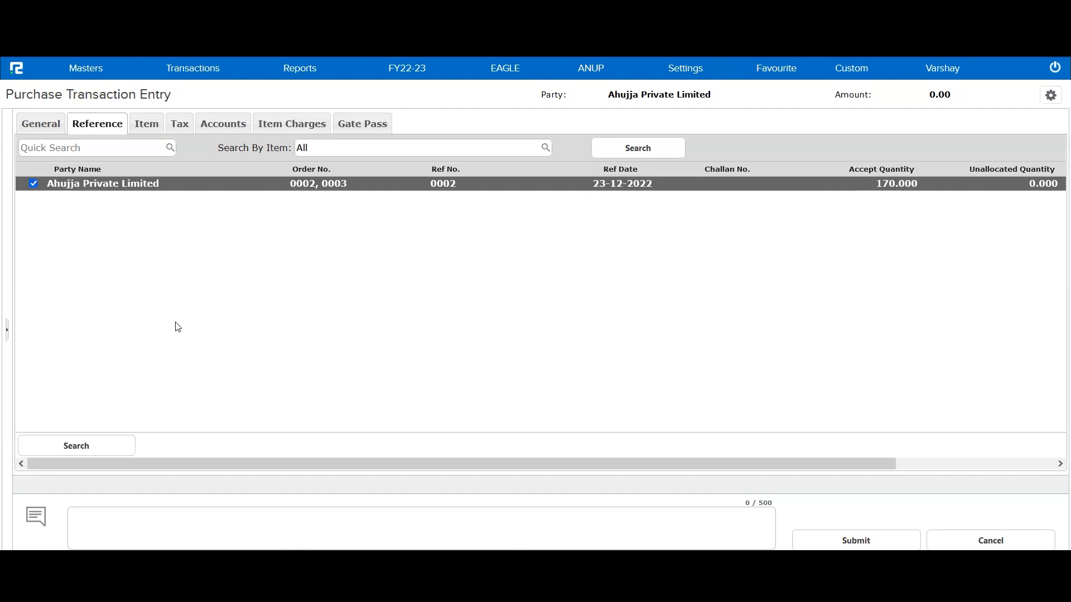
left_click(83, 447)
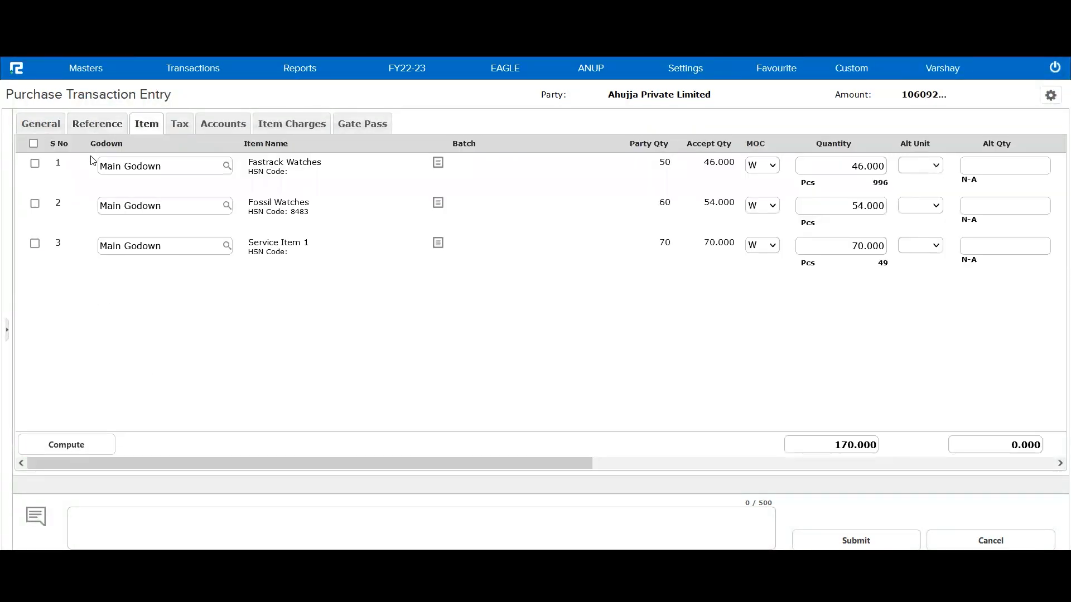
left_click(34, 144)
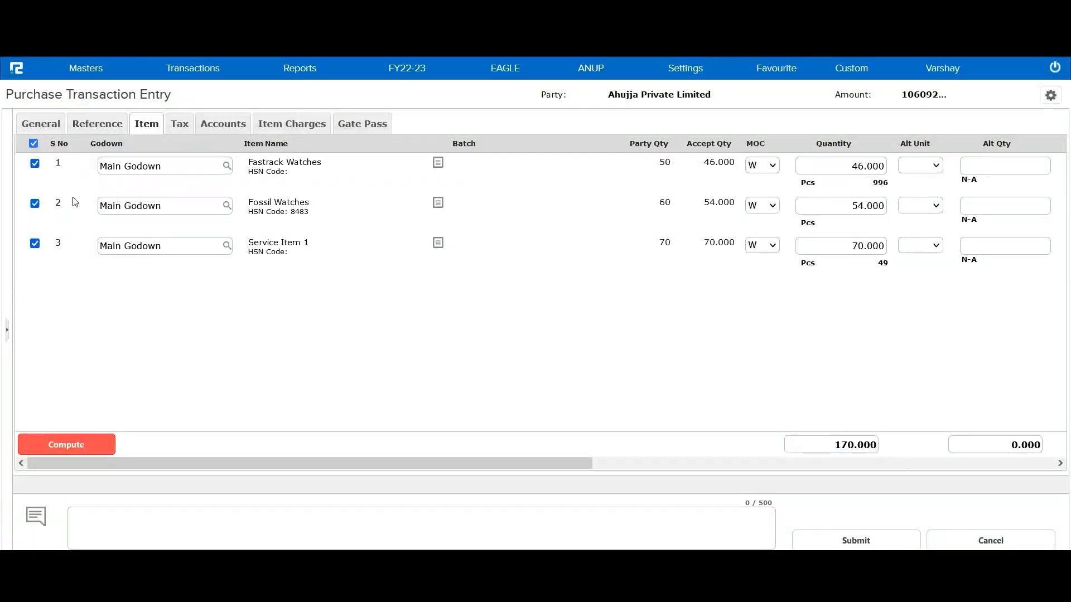
Review the quantities and rates of the Fastrack Watches, Fossil Watches and Service Item 1 lines
scroll(498, 274, "right", 5)
double_click(589, 145)
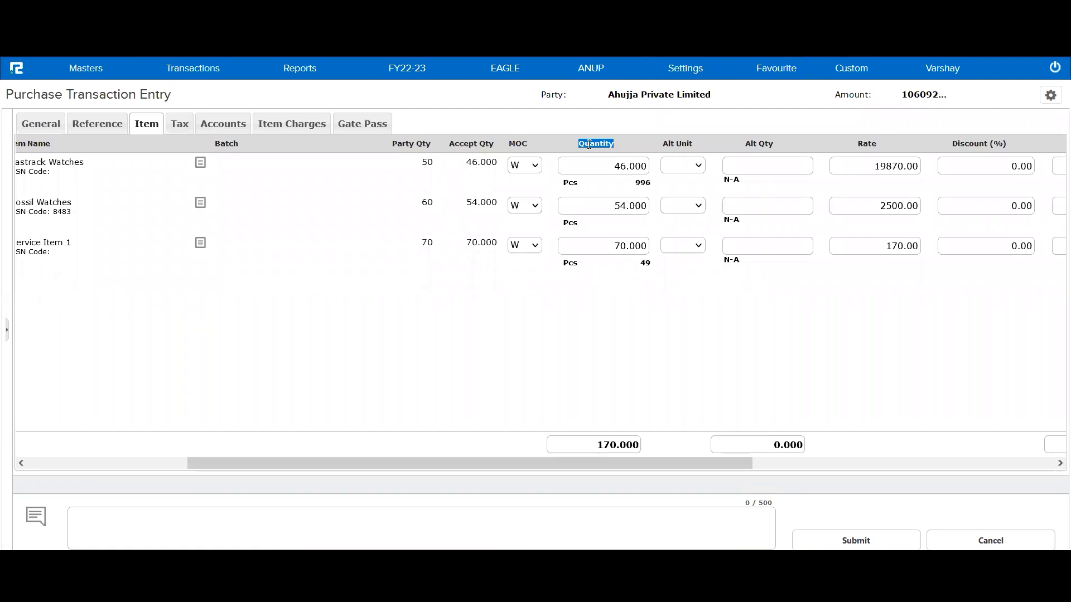
scroll(427, 273, "left", 3)
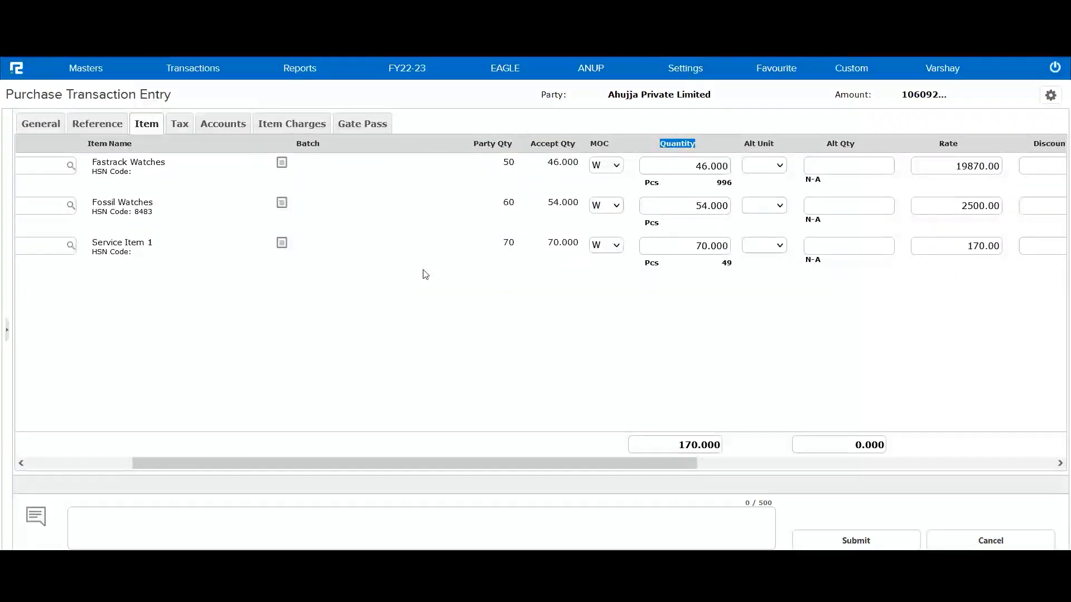
left_click(699, 162)
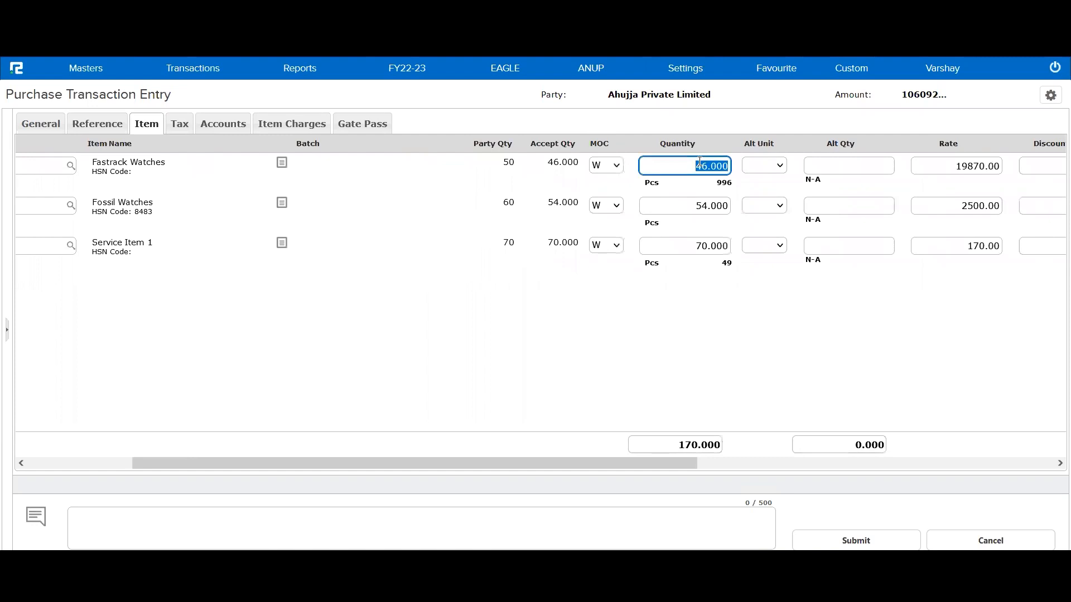
left_click(699, 205)
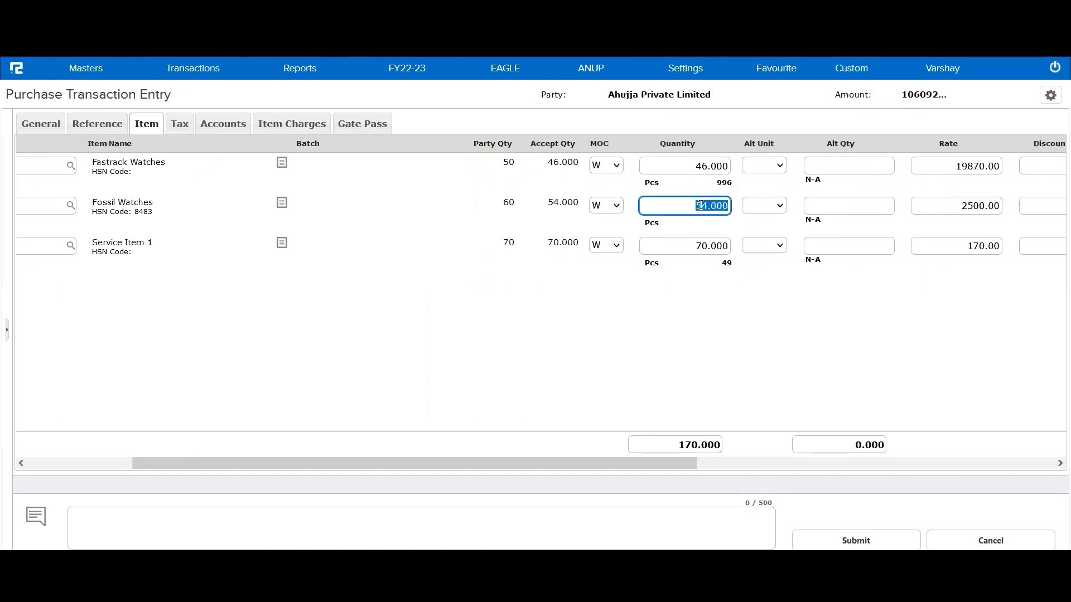
left_click(709, 254)
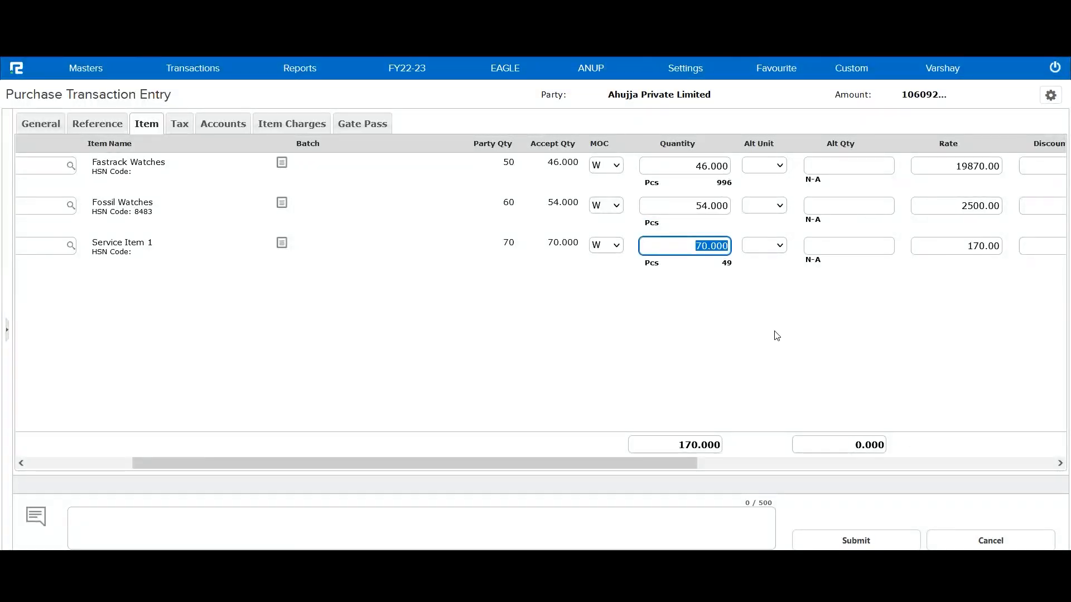
scroll(774, 335, "right", 5)
scroll(638, 318, "left", 8)
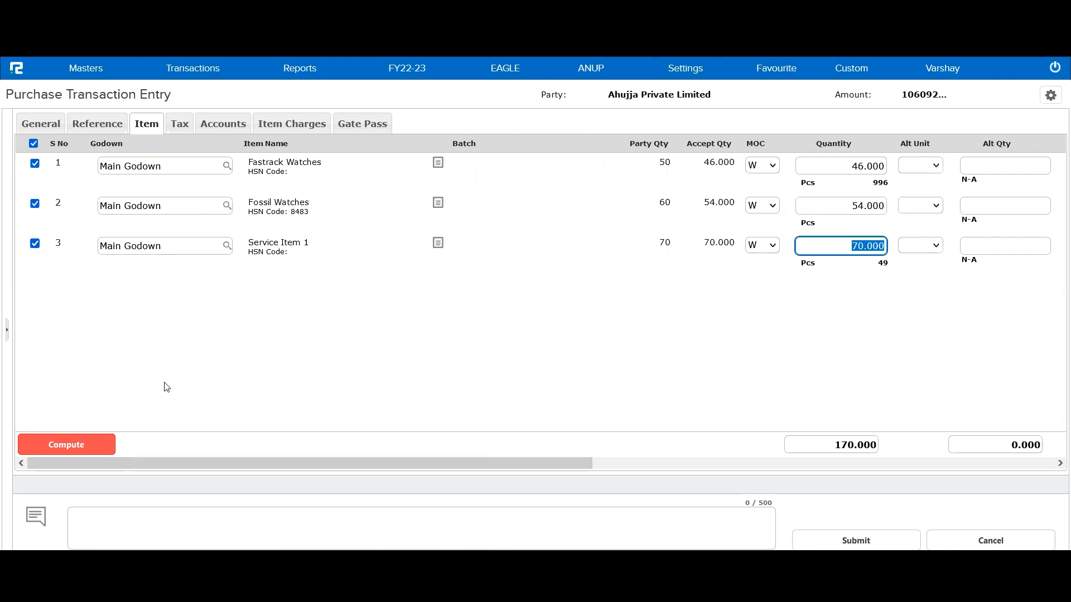
Compute the GST on the purchase items, enter the narration "Being Purchase entry booked" and try to save the voucher
left_click(86, 446)
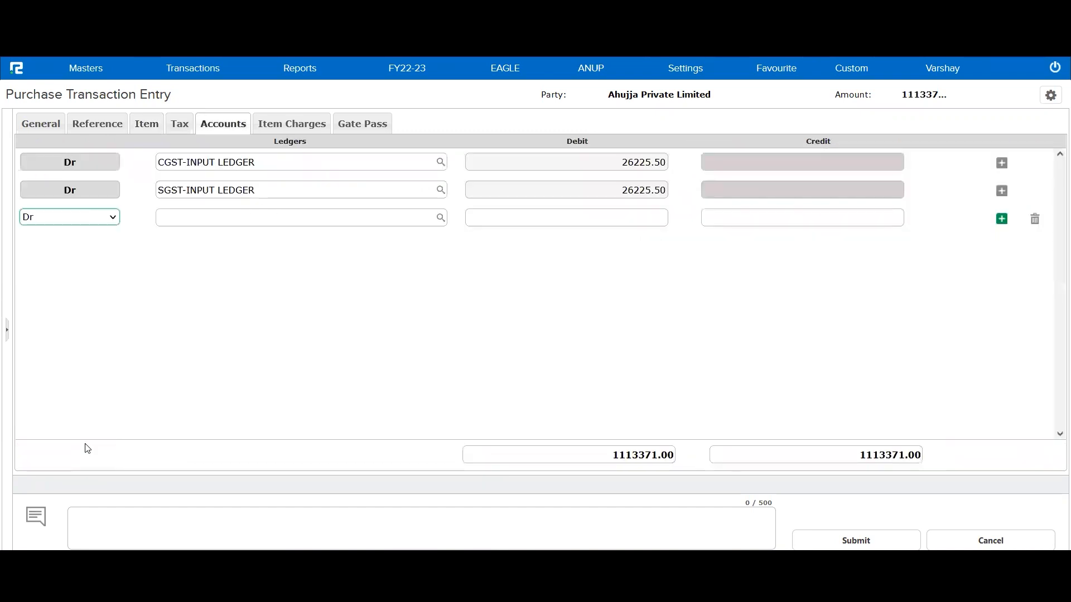
left_click(233, 521)
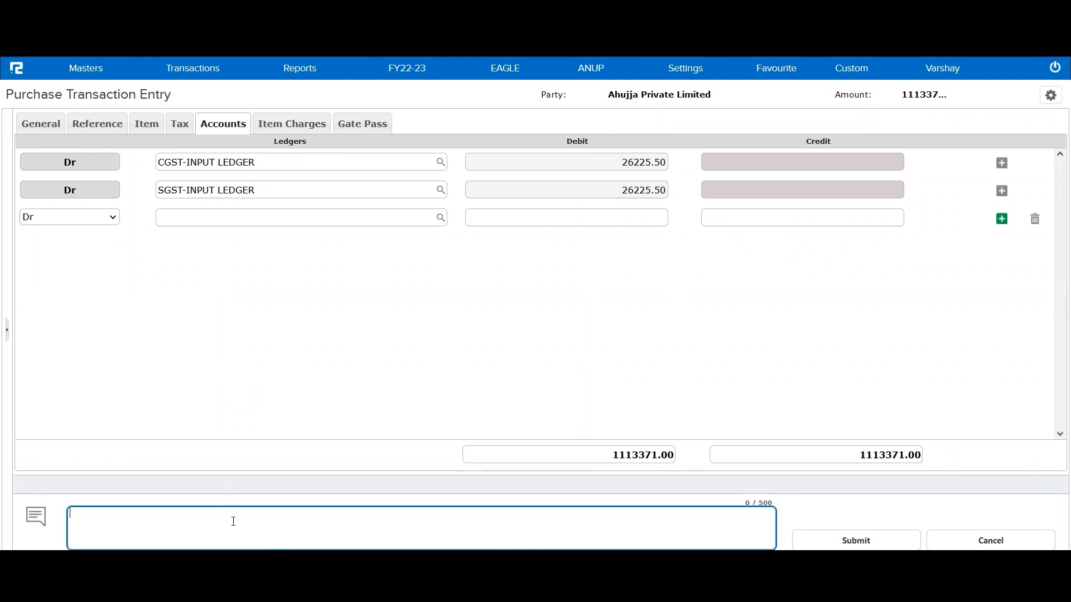
type("Being Purchase en")
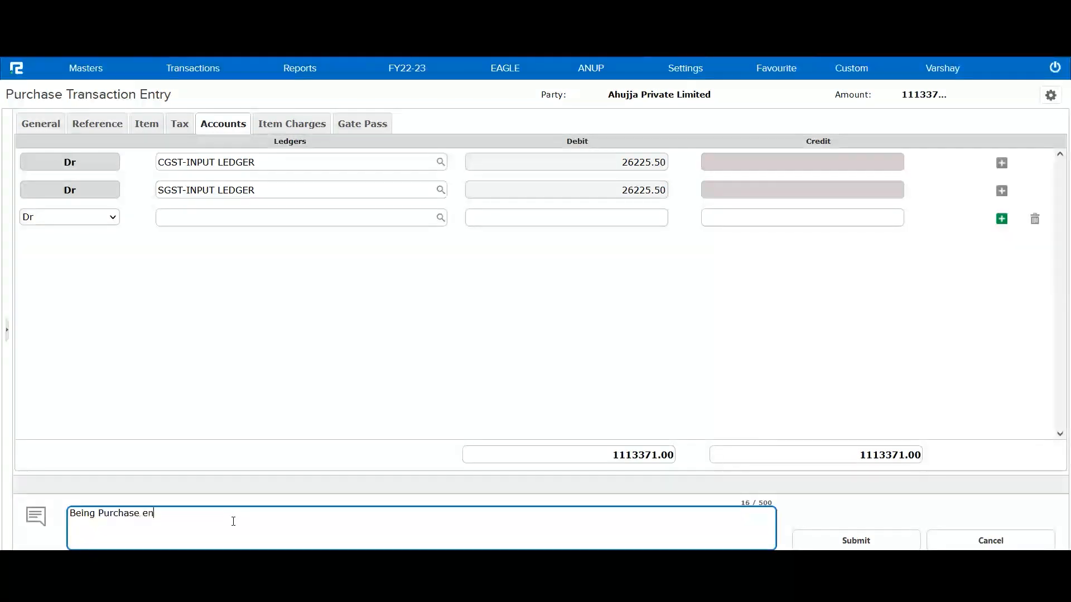
type("try booked")
key("Return")
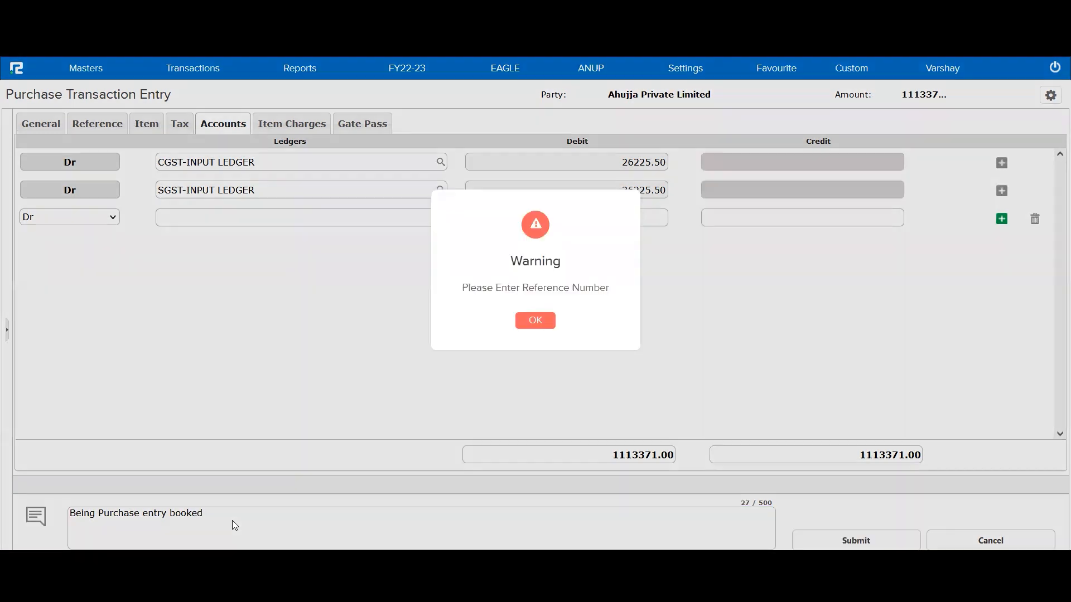
Set the purchase voucher's reference number to Purchase-00145 and save the voucher
left_click(533, 327)
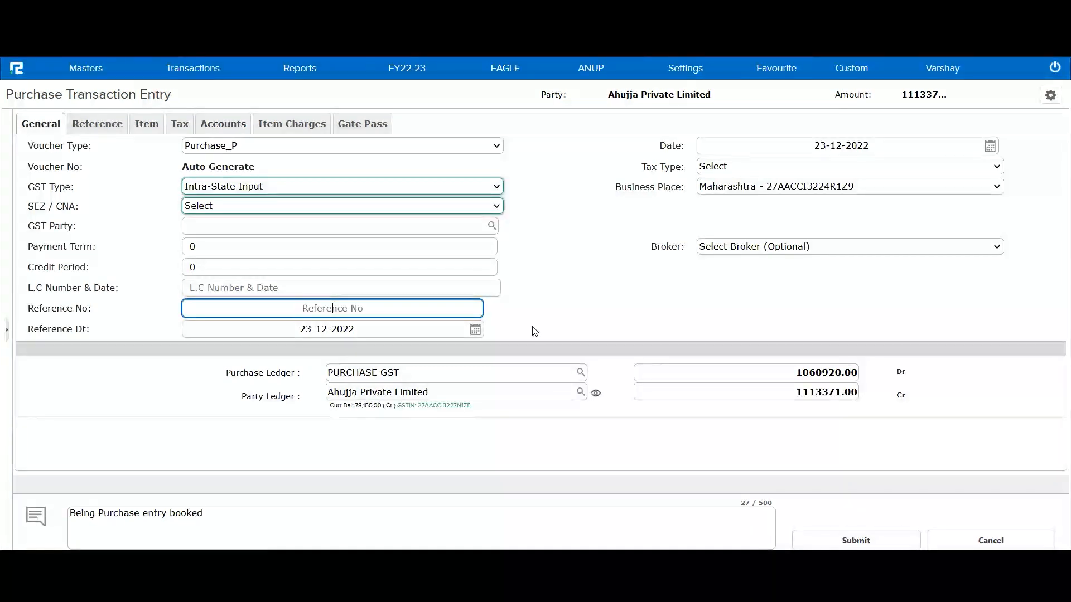
type("Purchase")
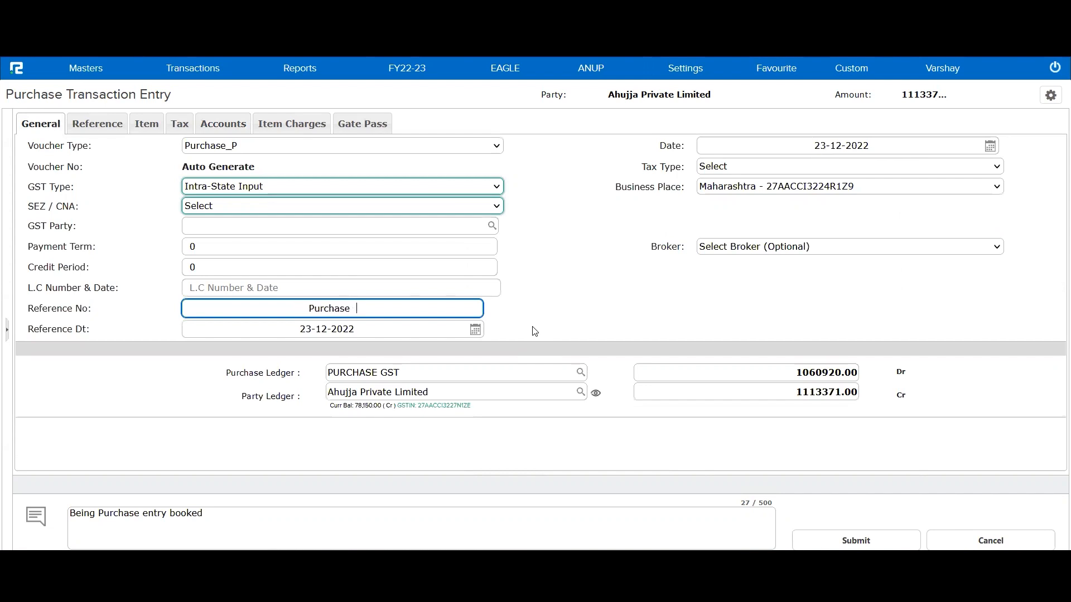
key("BackSpace")
key("BackSpace")
type("-00145")
key("ctrl+s")
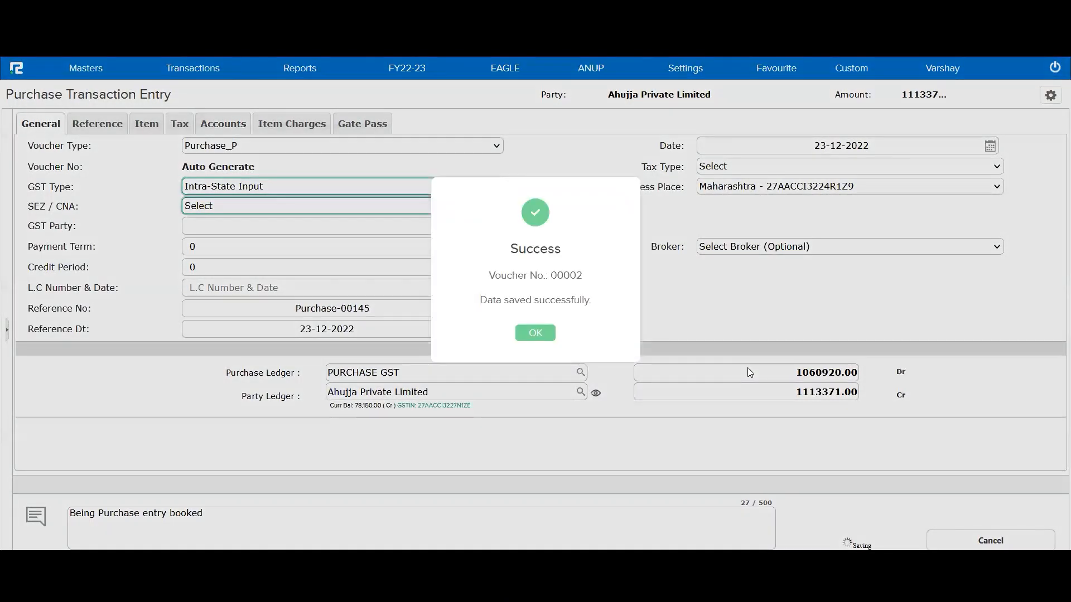
left_click(548, 337)
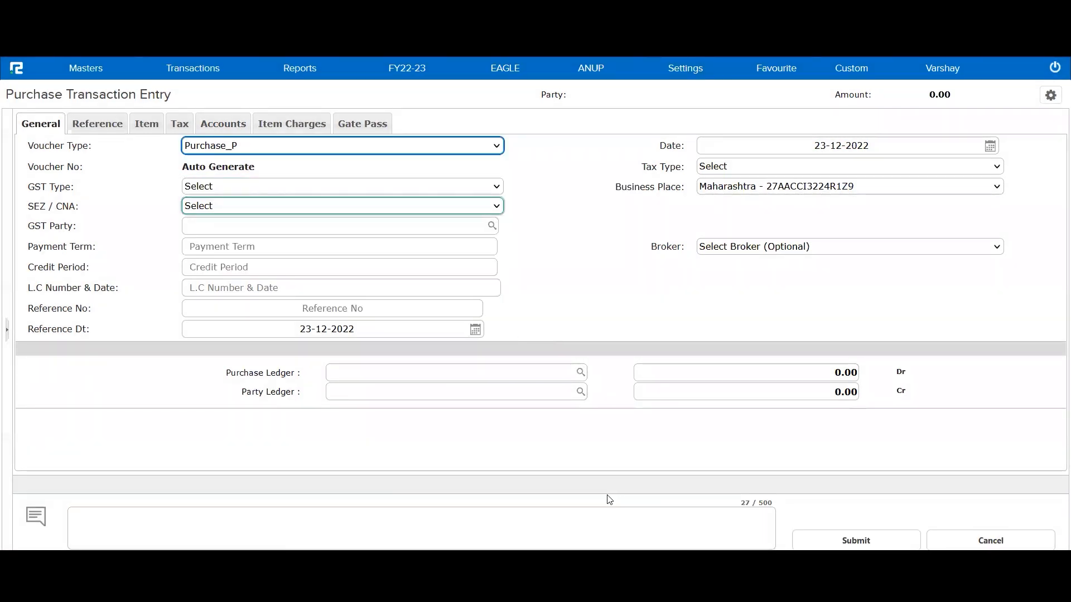
left_click(607, 500)
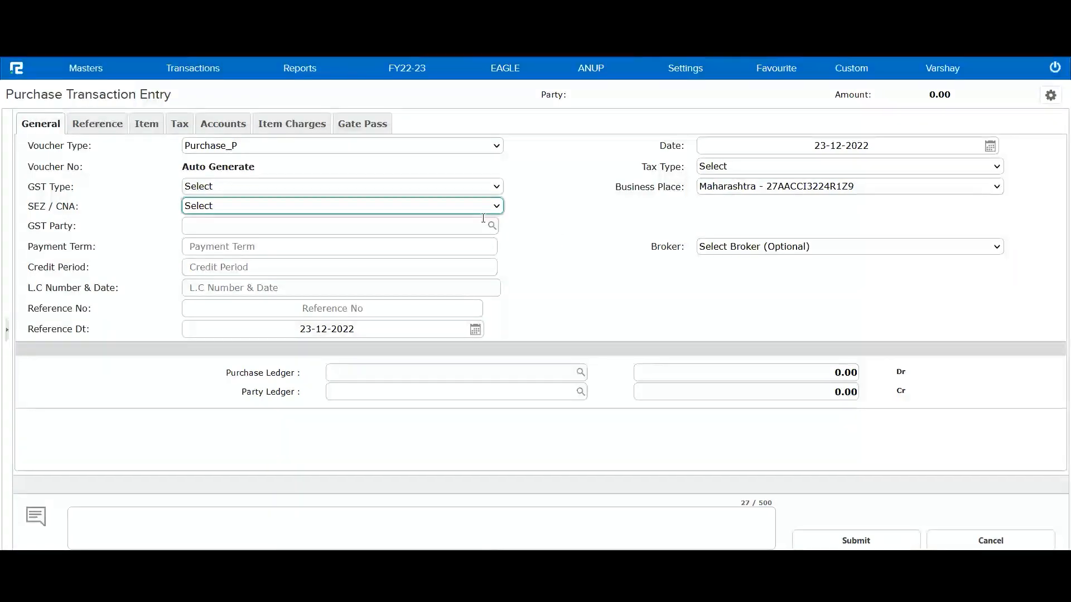
Open a new accounts voucher entry, keeping Payment as the voucher type
left_click(192, 68)
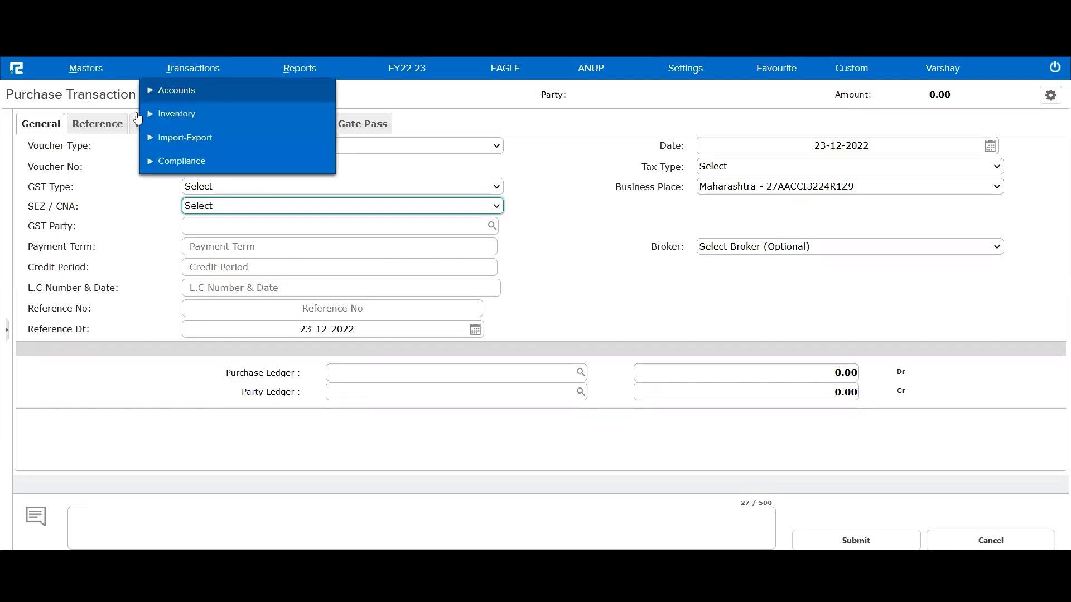
left_click(180, 97)
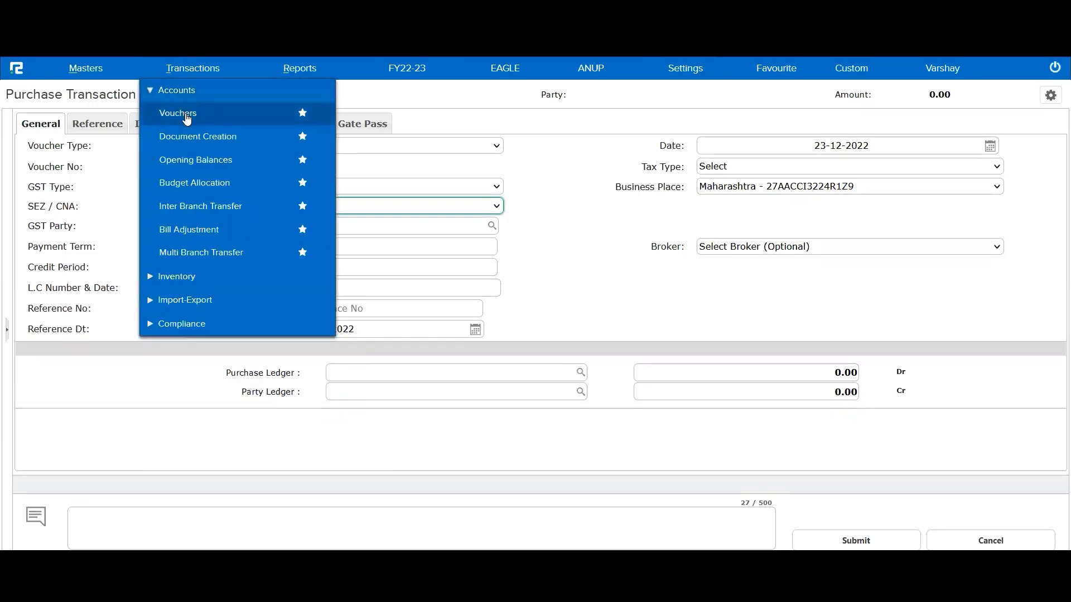
left_click(186, 114)
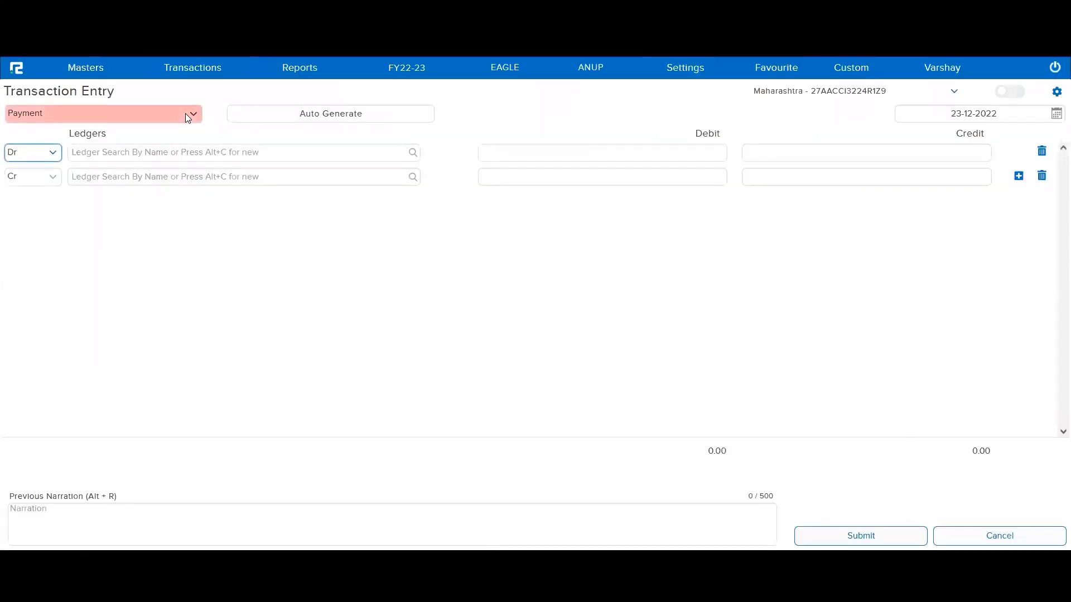
left_click(144, 115)
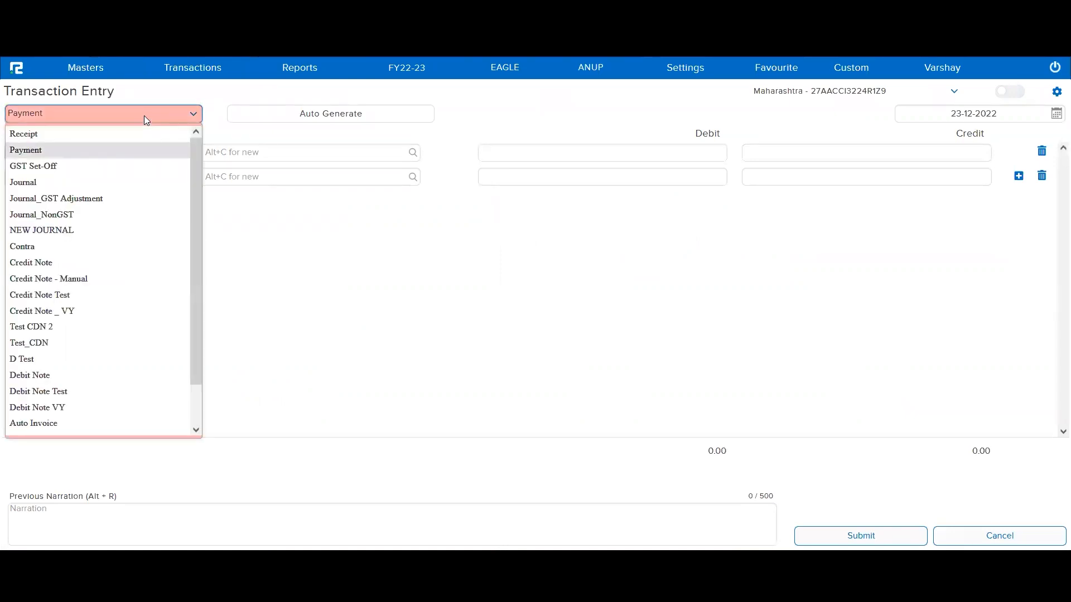
left_click(144, 116)
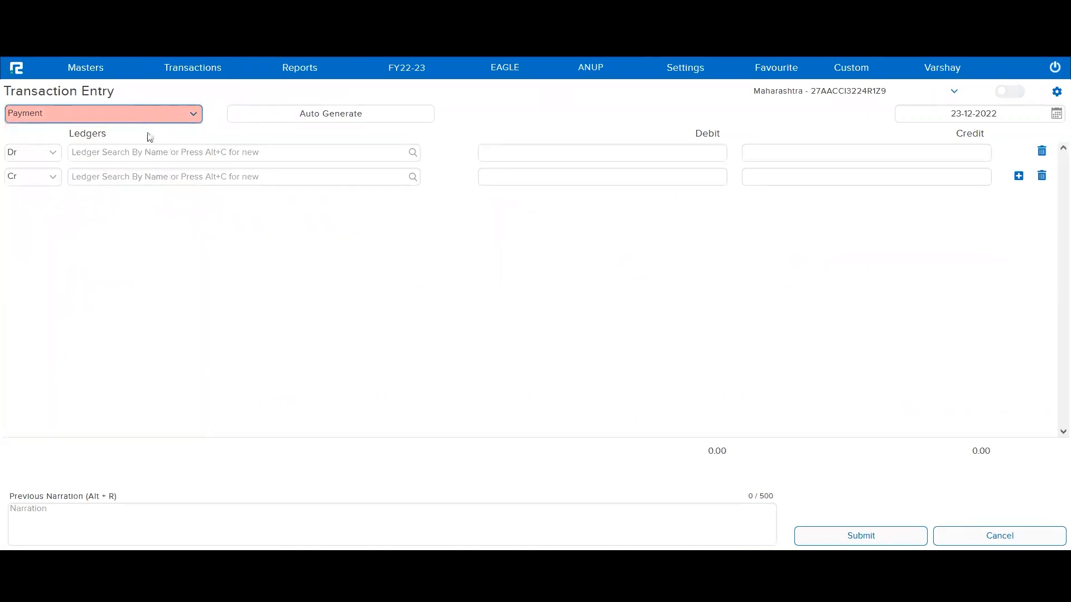
Debit the Ahujja Private Limited ledger with 50000 in the payment voucher
left_click(188, 153)
type("ahujj")
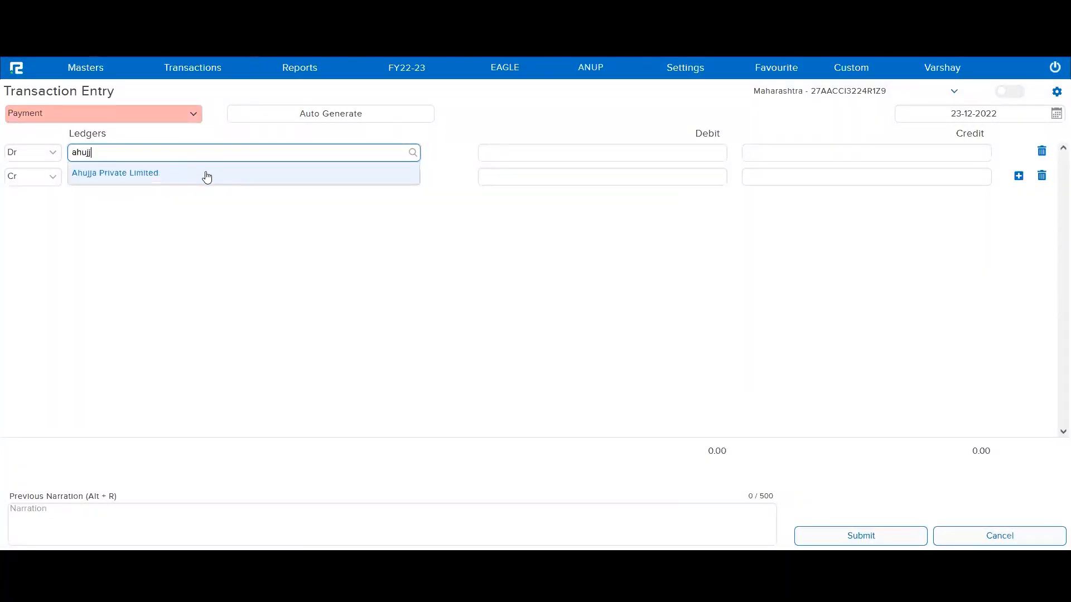
left_click(205, 173)
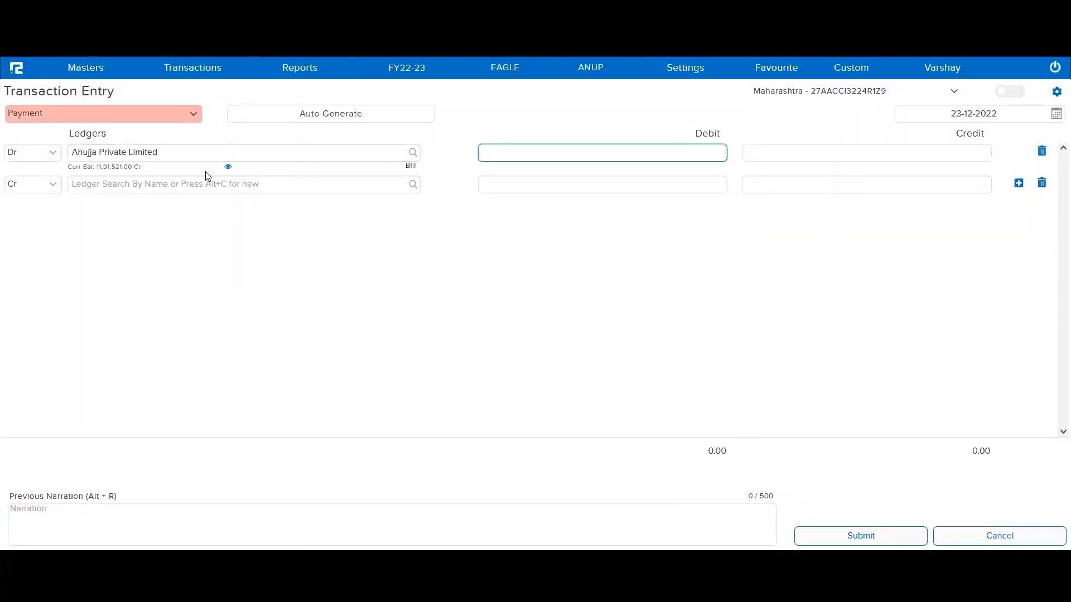
type("50000")
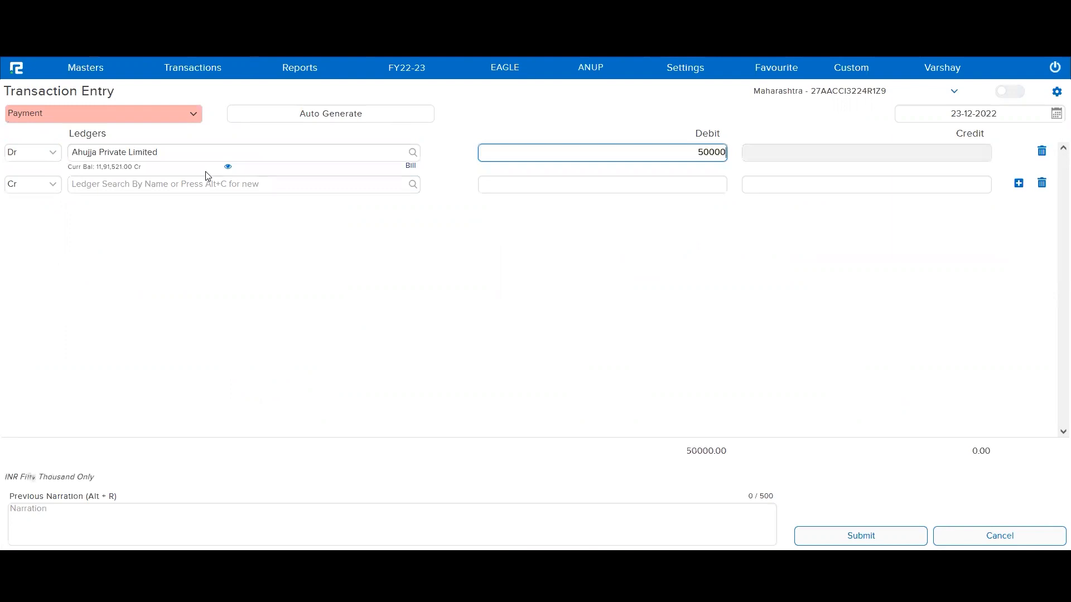
key("Tab")
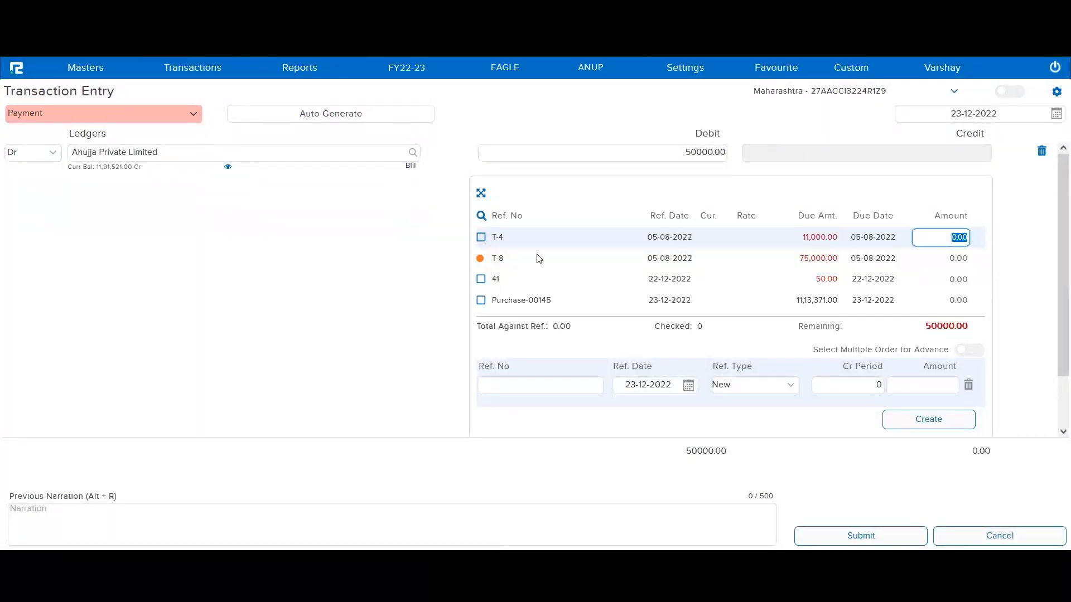
Allocate the 50000 payment against the bill reference Purchase-00145
left_click(538, 302)
triple_click(537, 303)
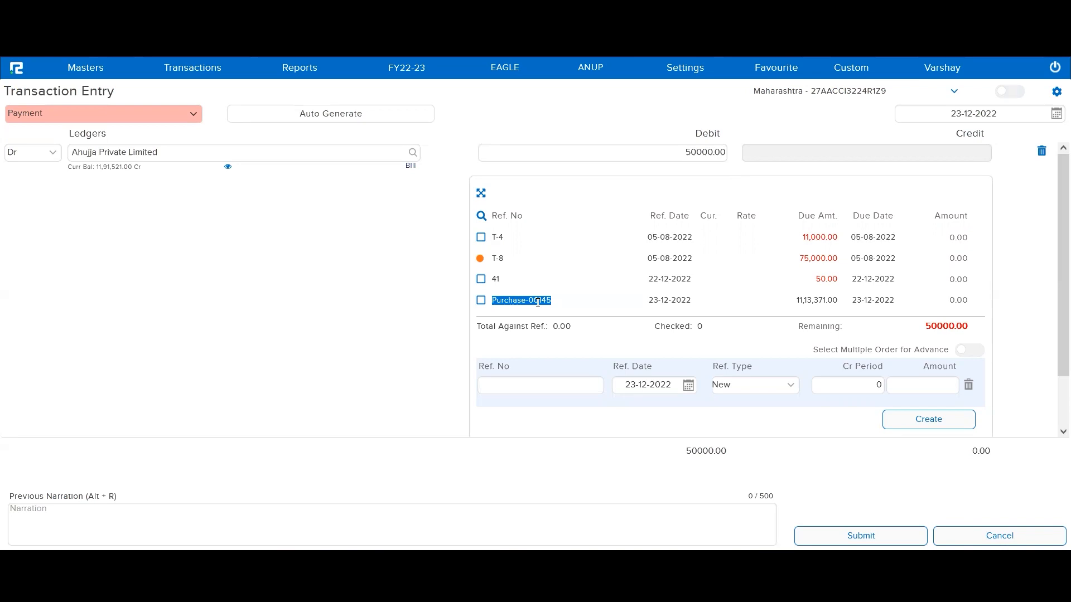
left_click(482, 301)
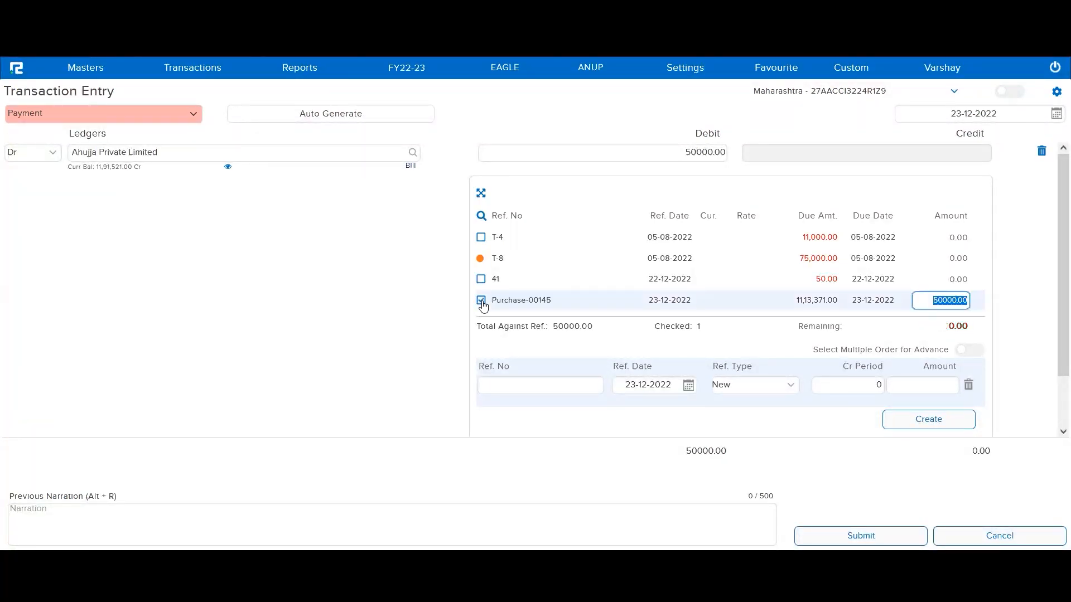
left_click(929, 422)
Credit the payment to State Bank Of India, adding bank details with instrument type CHEQUE and instrument number 258741
left_click(316, 190)
type("bank")
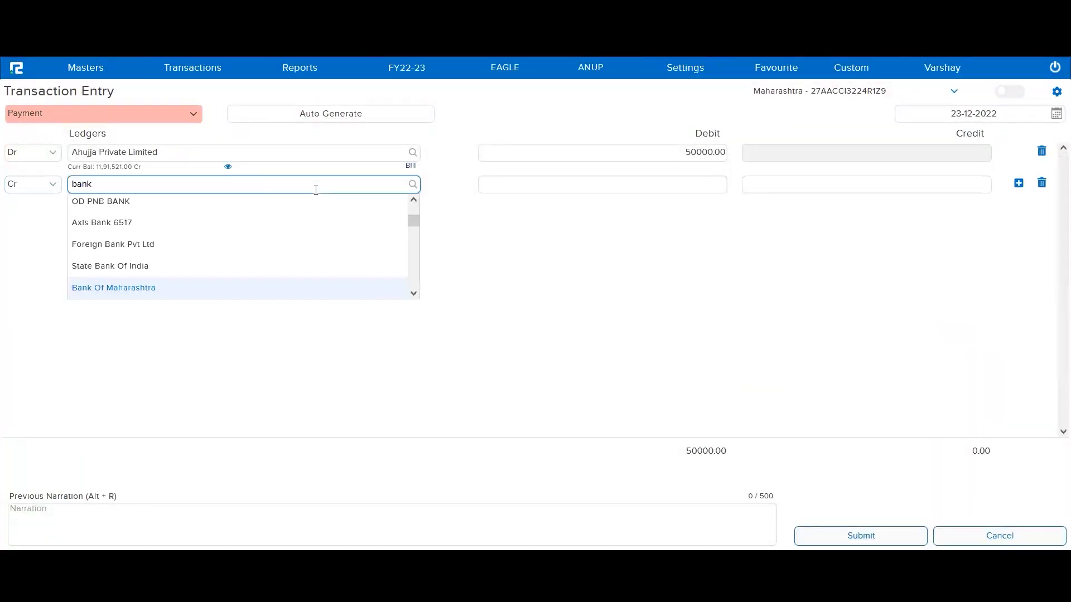
left_click(217, 264)
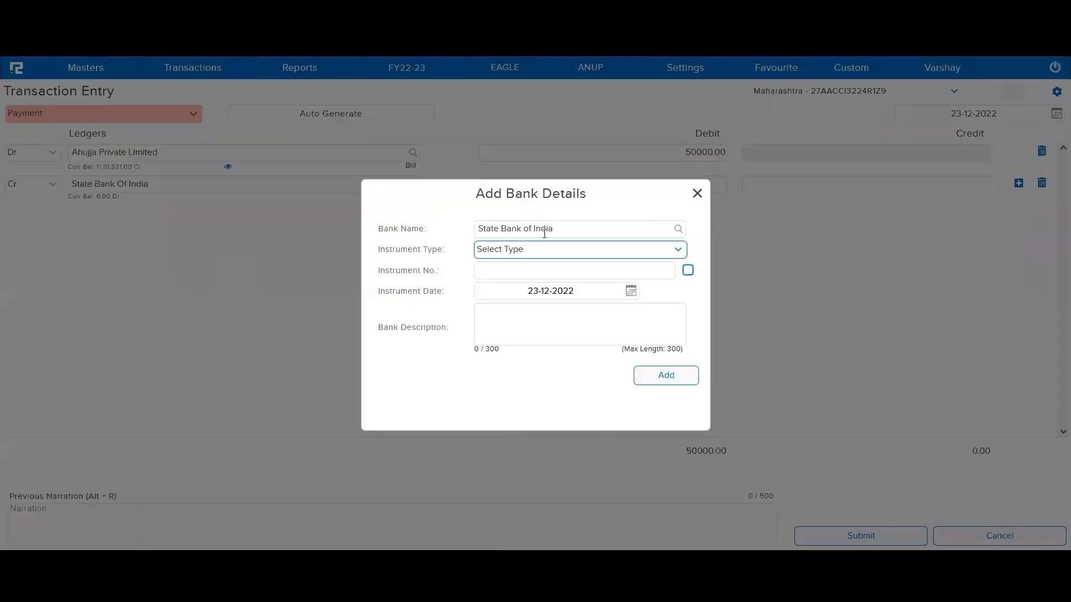
left_click(547, 253)
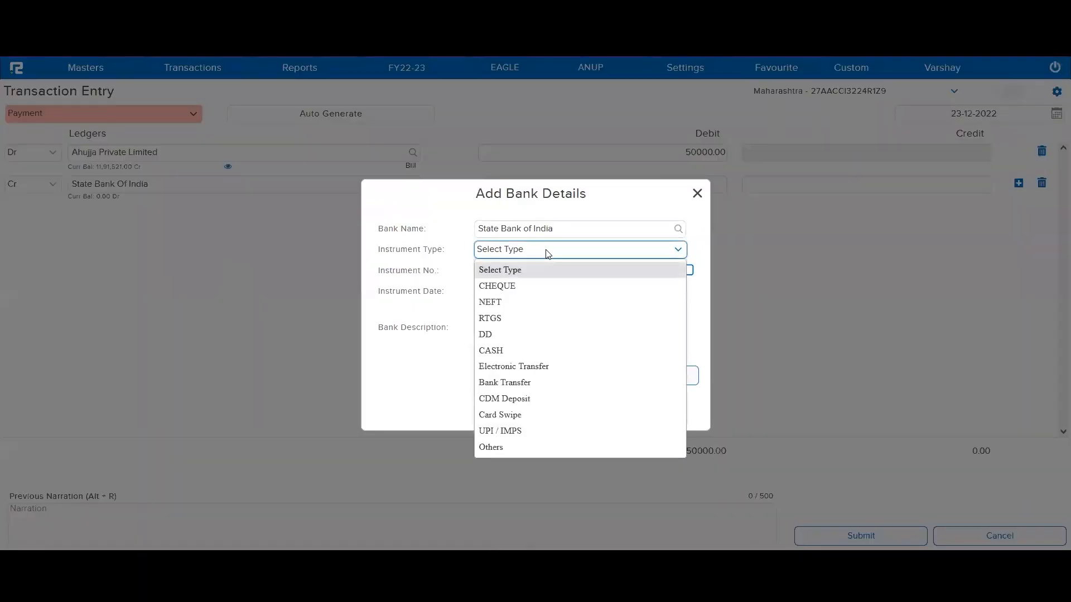
left_click(516, 290)
left_click(516, 272)
type("258741")
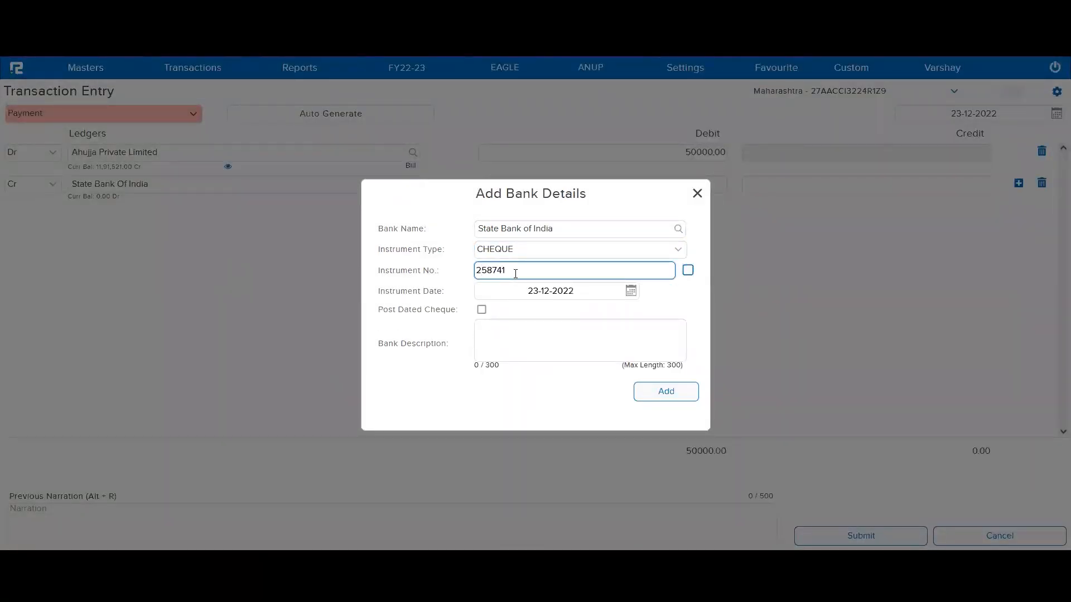
left_click(685, 394)
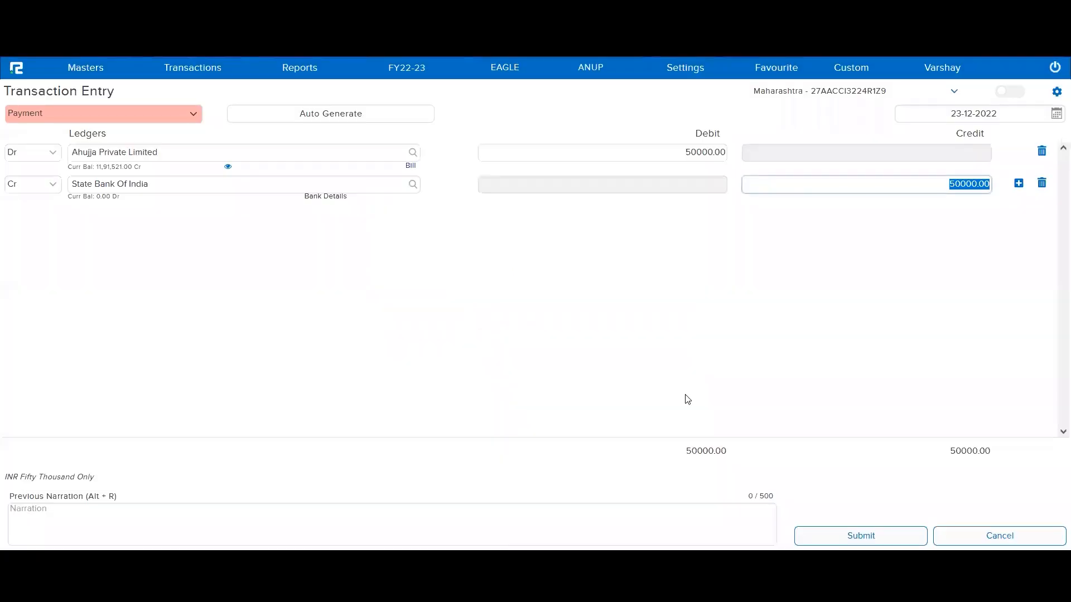
Enter the narration "Being Payment made" and submit the payment voucher
left_click(499, 525)
type("Being Payment madr")
key("BackSpace")
type("e")
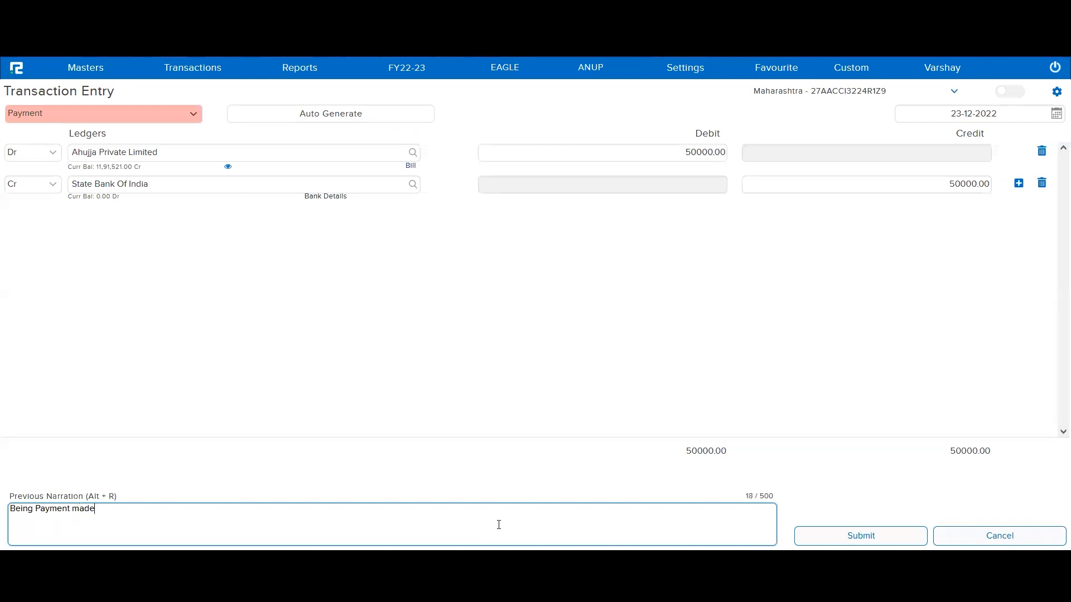
left_click(900, 535)
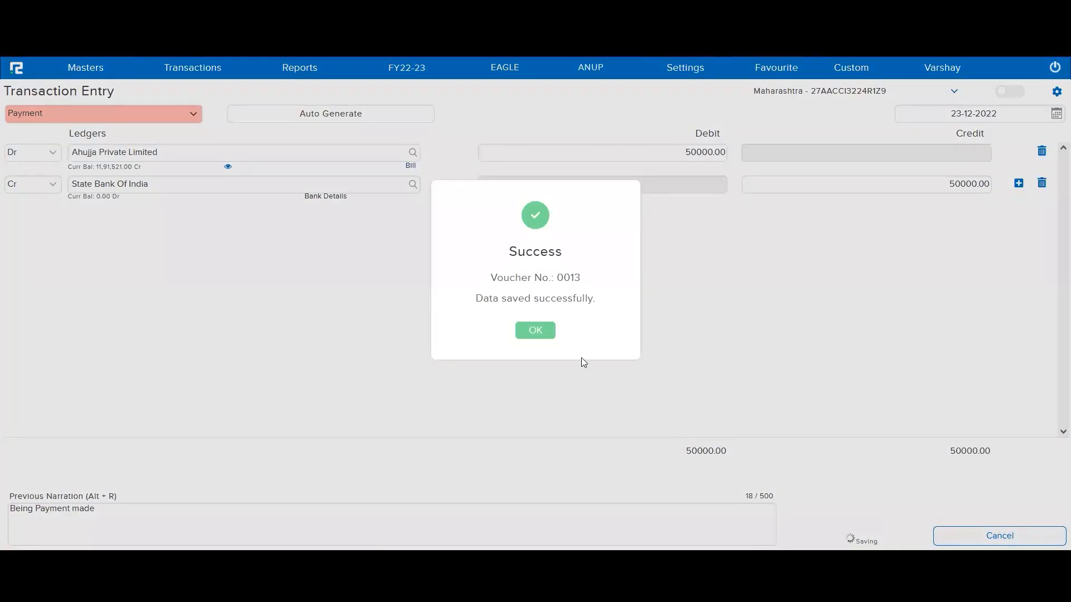
left_click(536, 330)
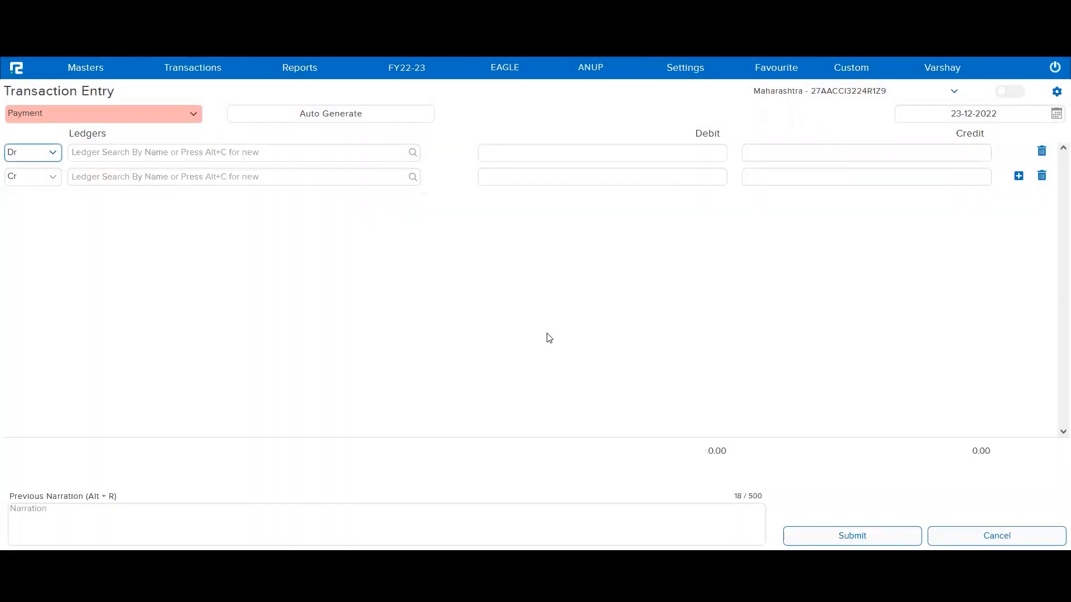
Open the Ledger Report from the daily accounts reports and choose the Ahujja Private Limited ledger
left_click(306, 72)
left_click(310, 93)
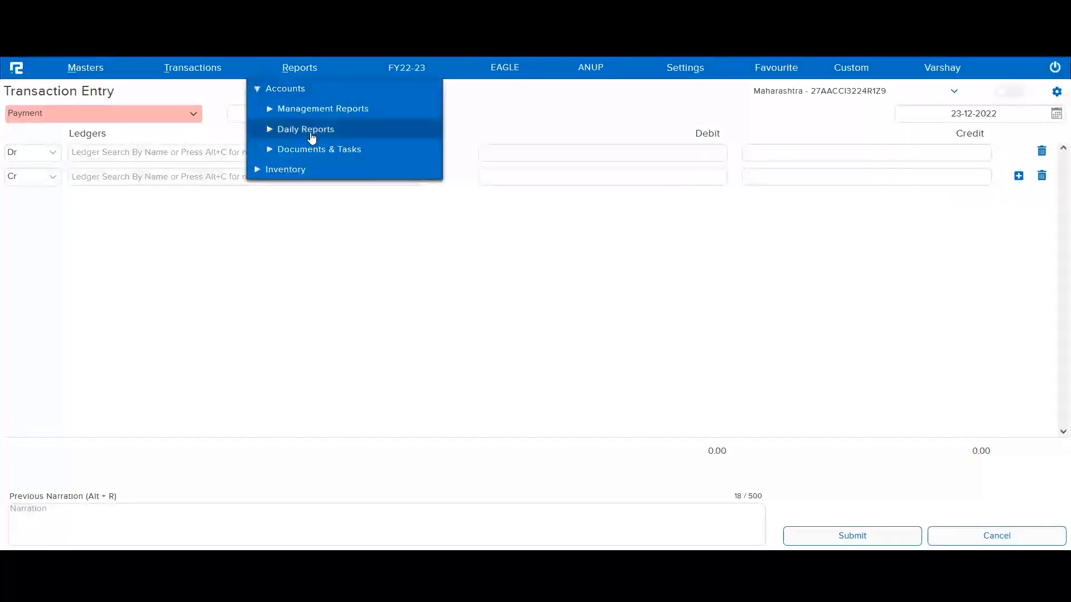
left_click(310, 133)
left_click(301, 151)
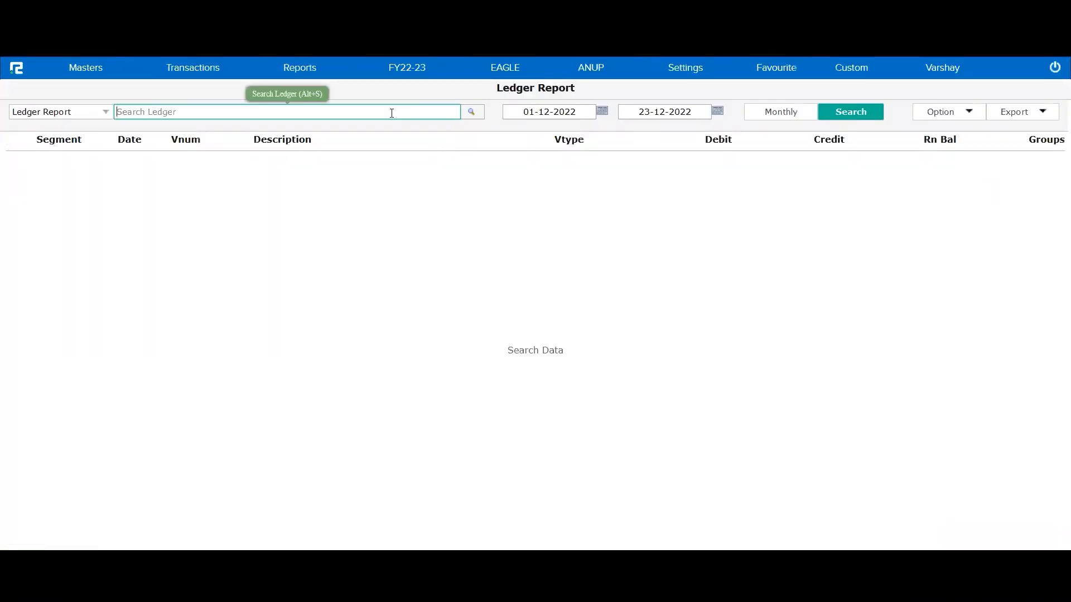
type("ahujj")
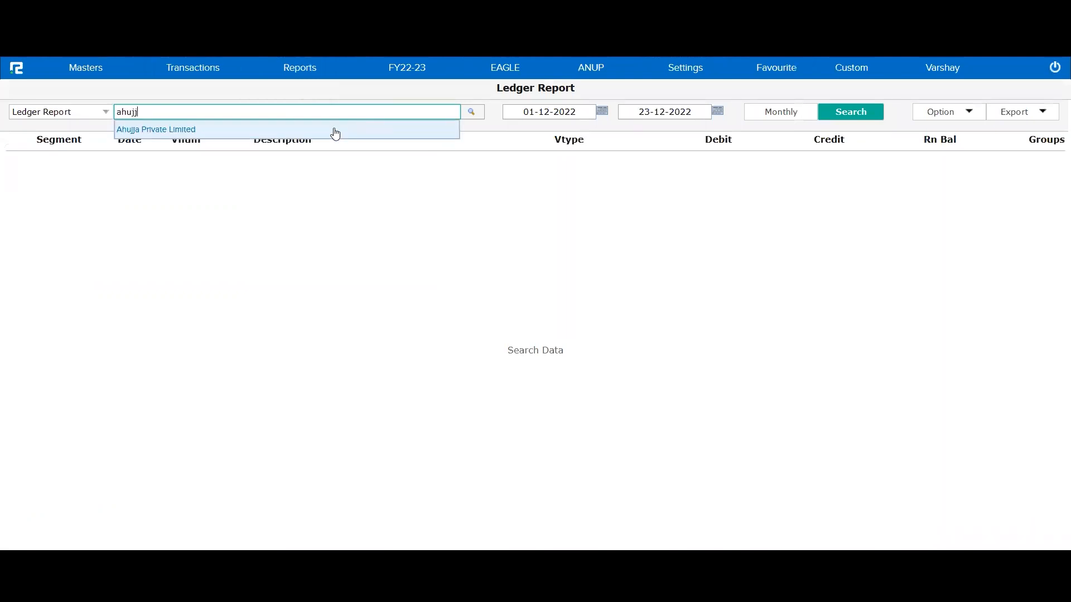
left_click(324, 134)
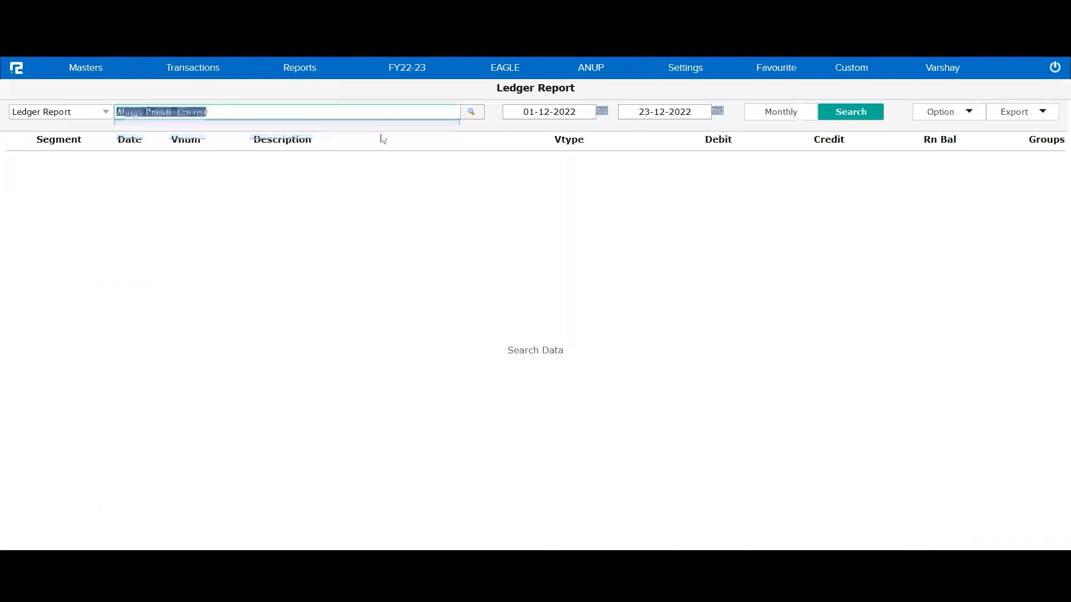
Set the ledger report's start date to 23-12-2022 and run the report
left_click(534, 113)
double_click(534, 113)
type("23")
key("Tab")
key("Tab")
key("Return")
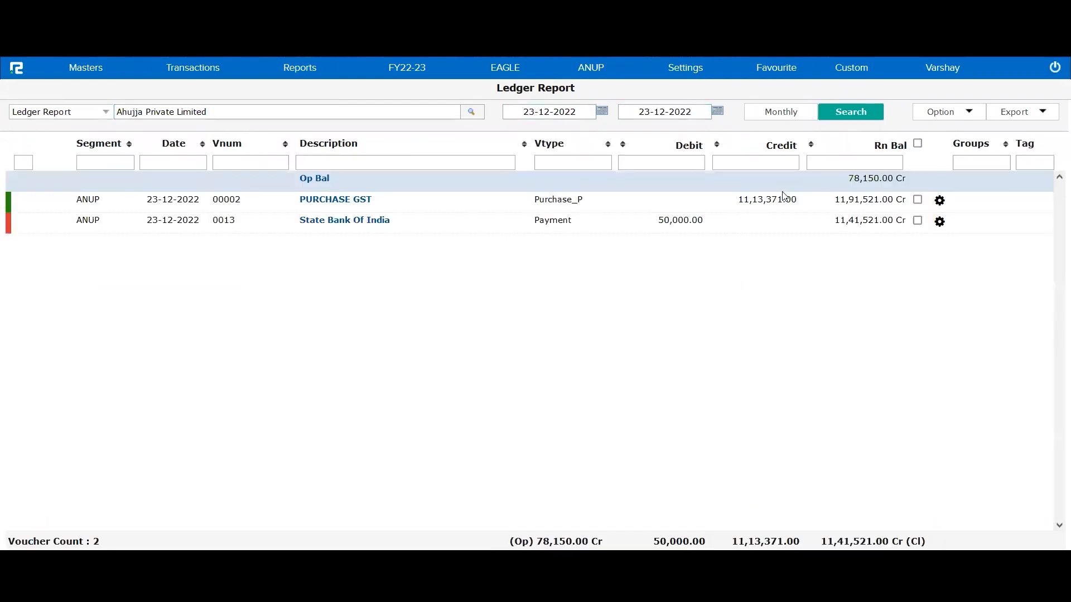
Expand the details of the PURCHASE GST entry in the ledger report and move to the State Bank Of India payment entry
left_click(781, 199)
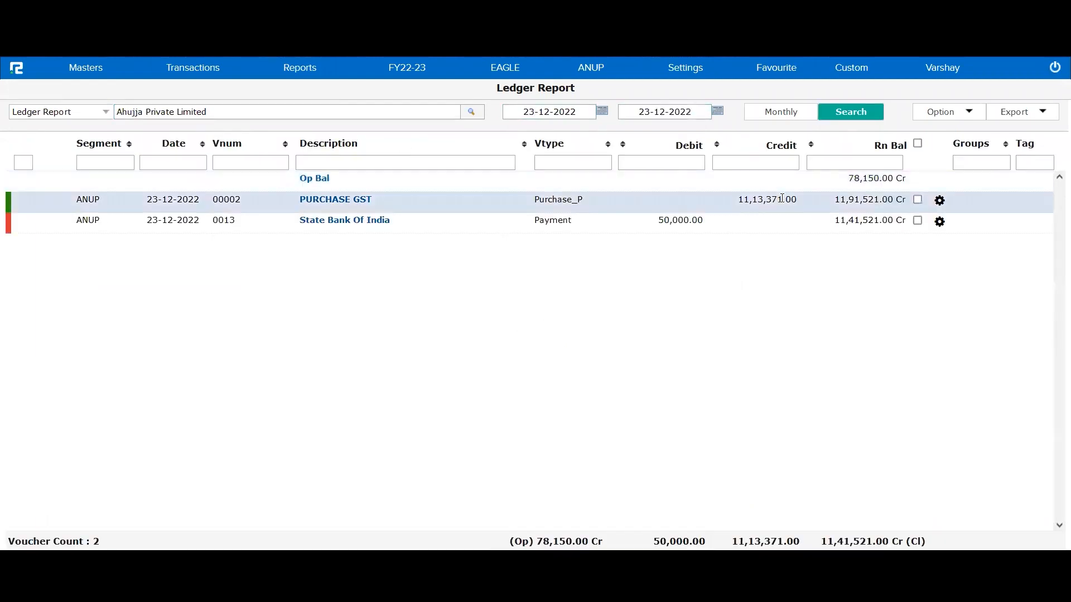
left_click(782, 198)
key("Down")
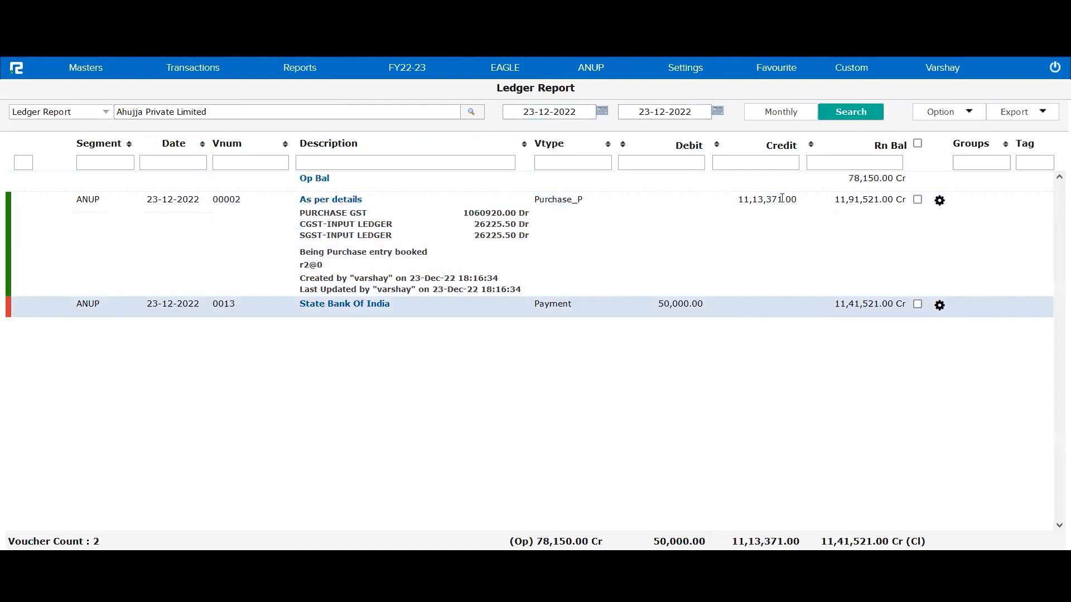
Expand the details of the State Bank Of India payment entry and show bill details in the ledger report
key("shift+Return")
left_click(946, 111)
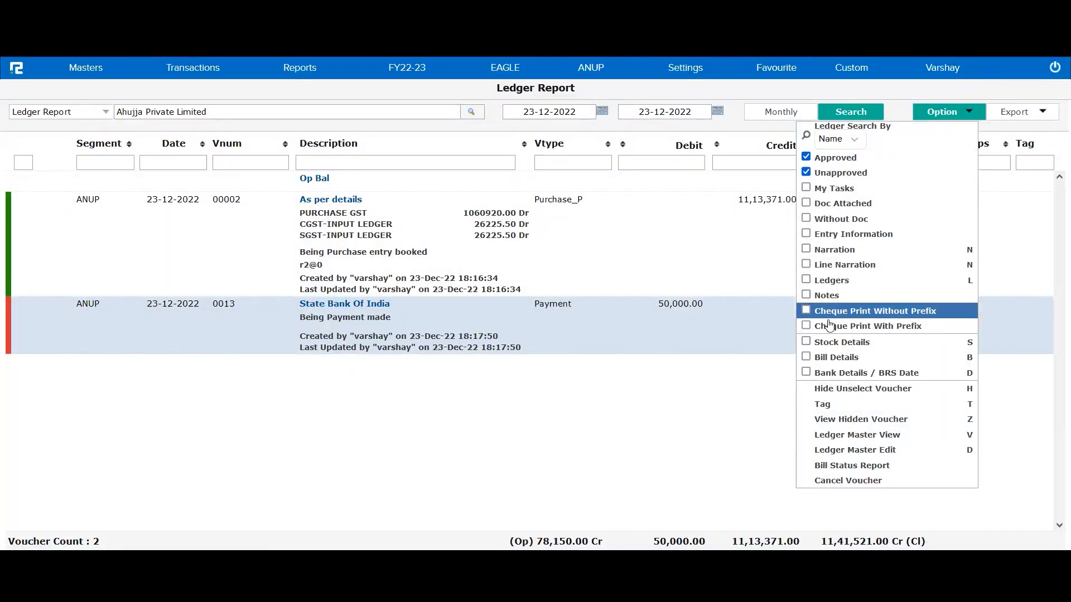
left_click(830, 358)
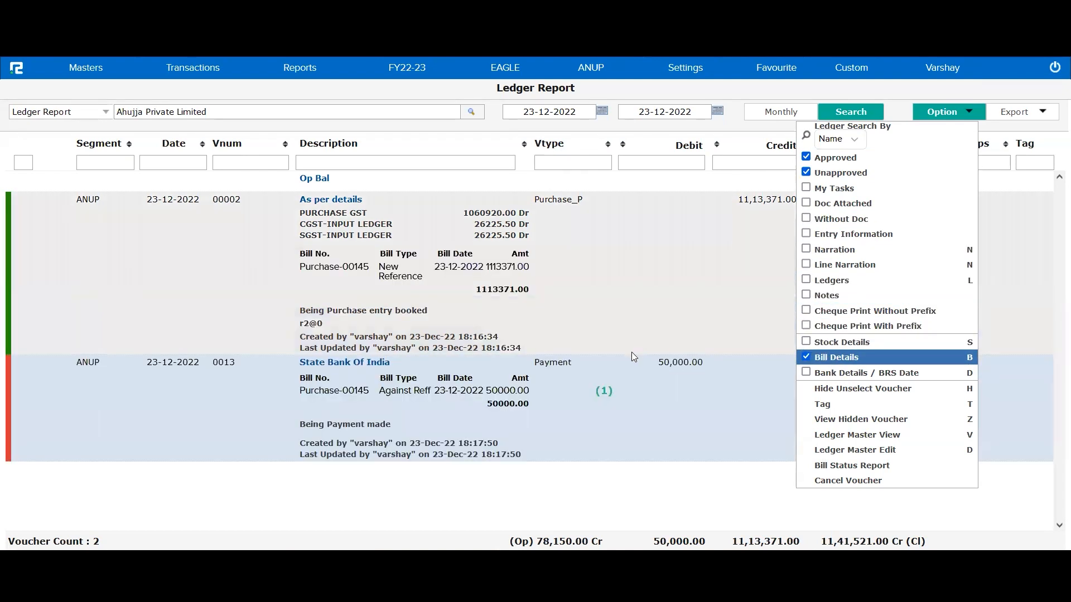
left_click(631, 352)
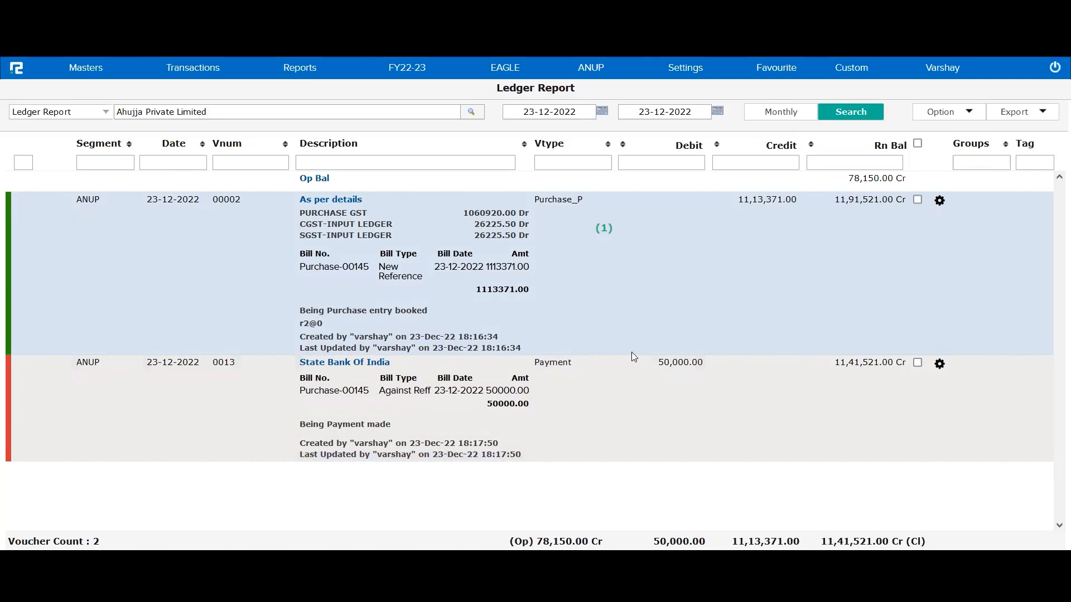
Open the Purchase Order Status report from the purchase cycle inventory reports and choose Ahujja Private Limited as the party
left_click(305, 80)
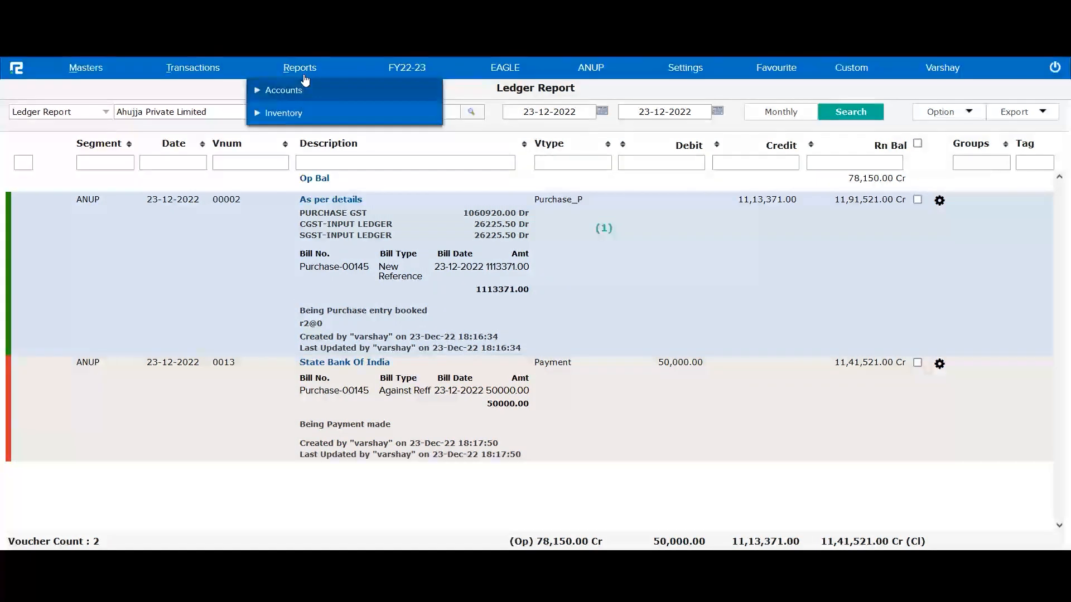
left_click(299, 114)
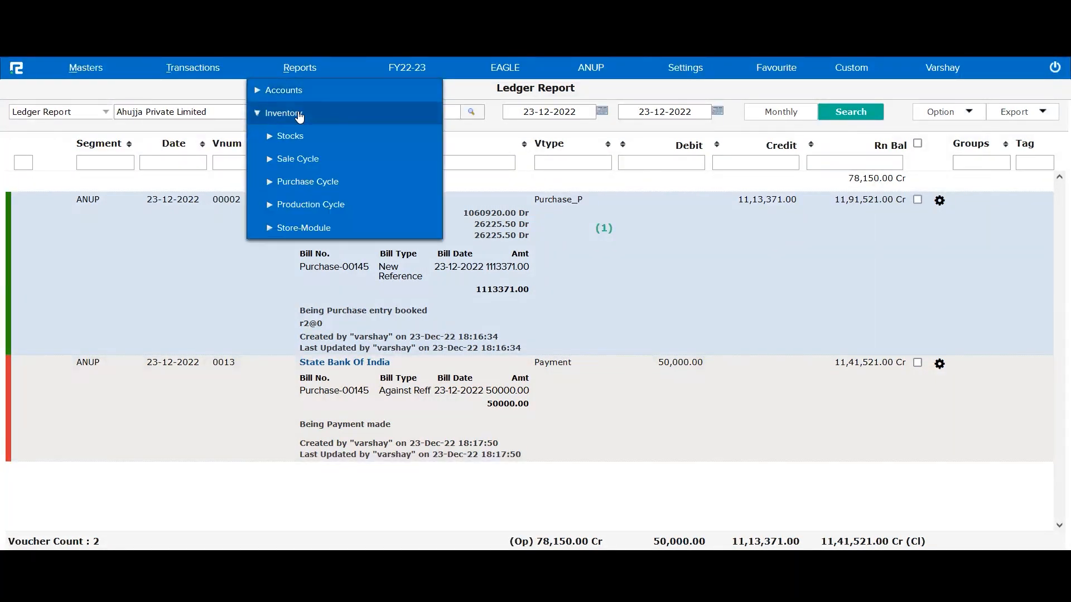
left_click(304, 182)
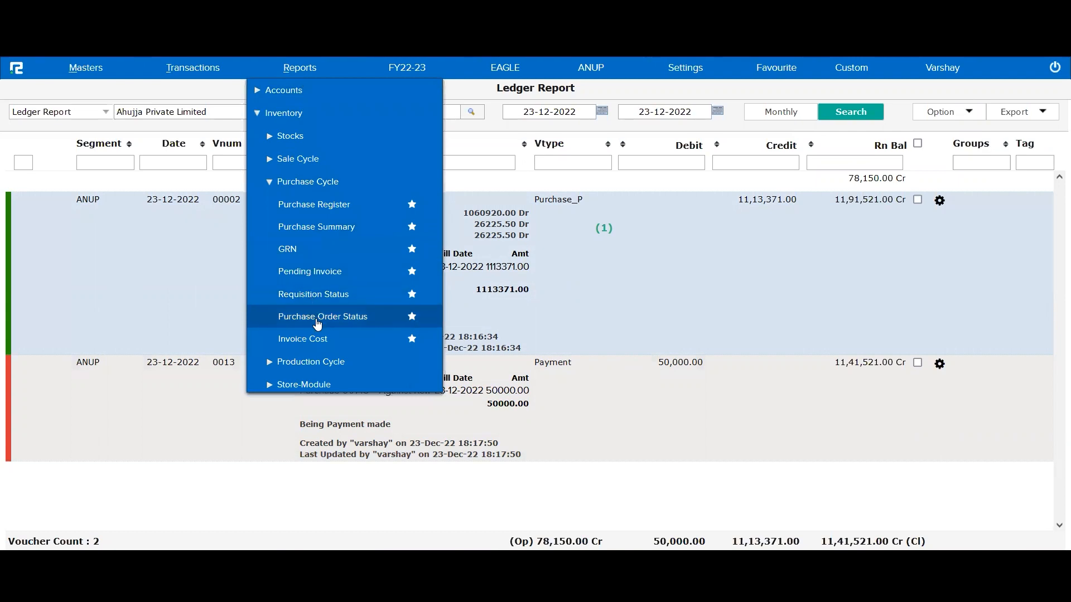
left_click(317, 317)
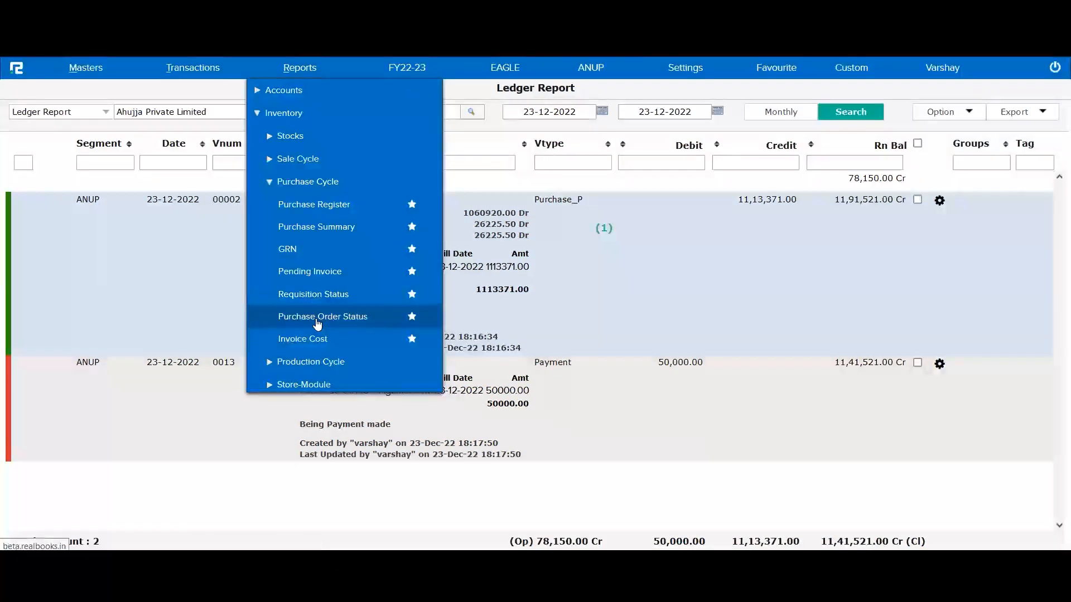
left_click(298, 114)
type("ahujj")
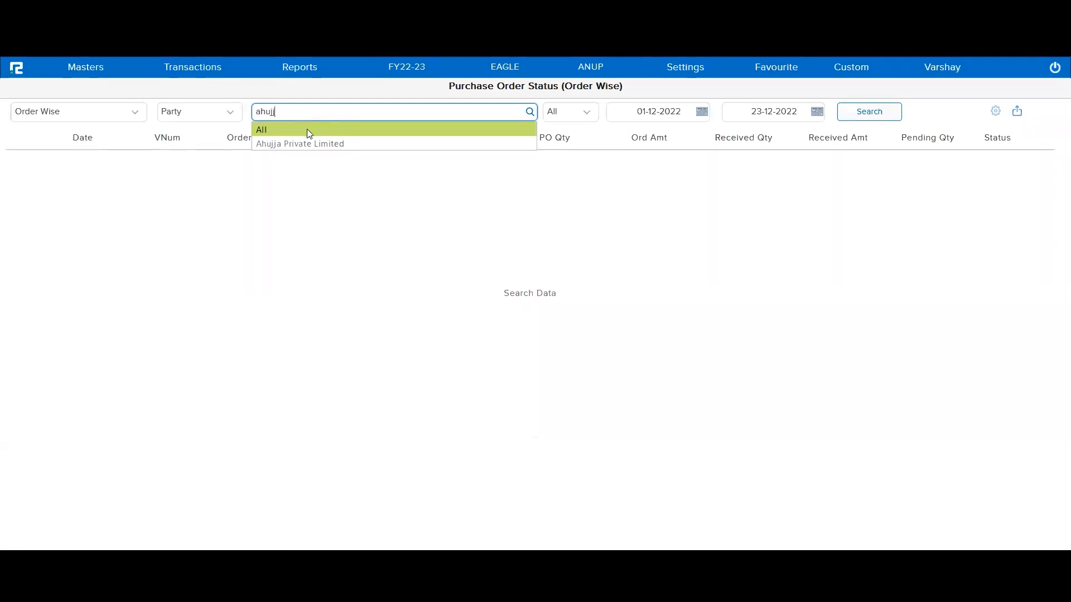
left_click(314, 139)
Set the purchase order status report's start date to 23-12-2022 and run the search
left_click(641, 112)
type("23")
key("Tab")
key("Tab")
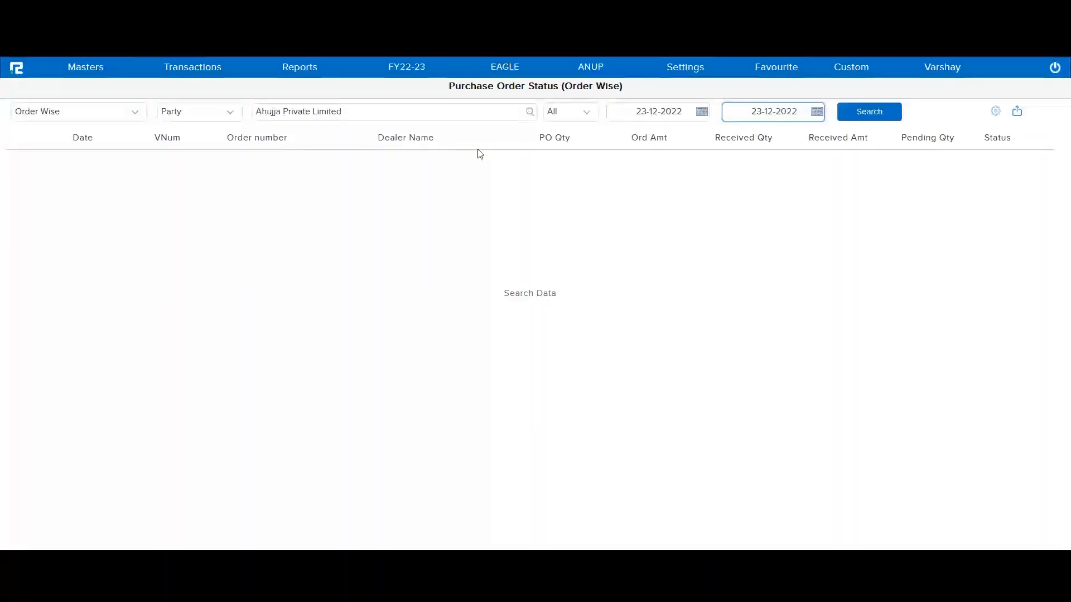
key("Return")
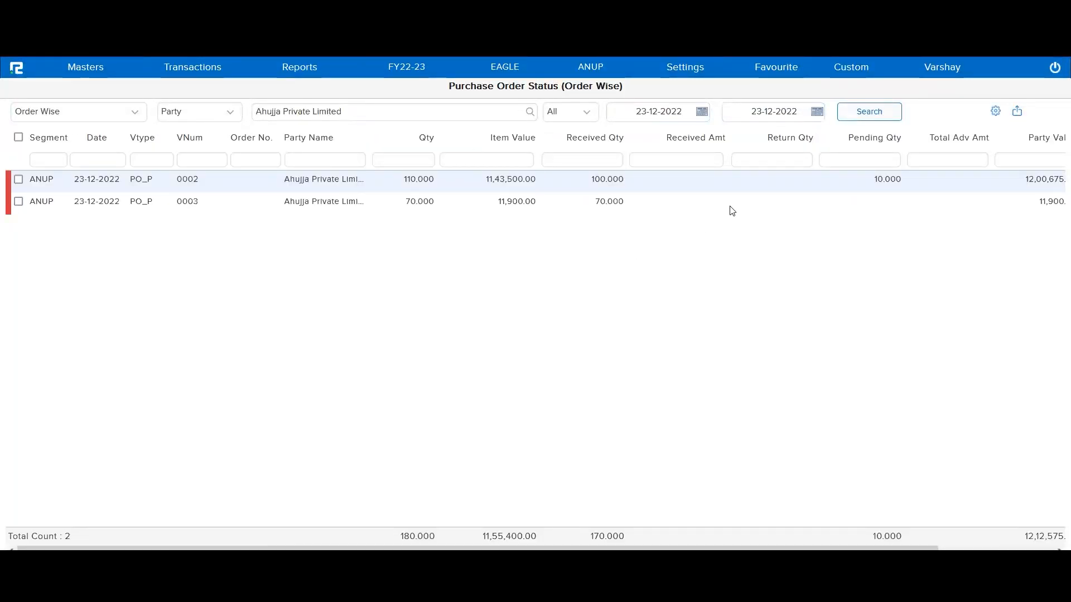
Check the received quantities of orders 0002 and 0003 and the pending quantity of order 0002
scroll(730, 211, "right", 3)
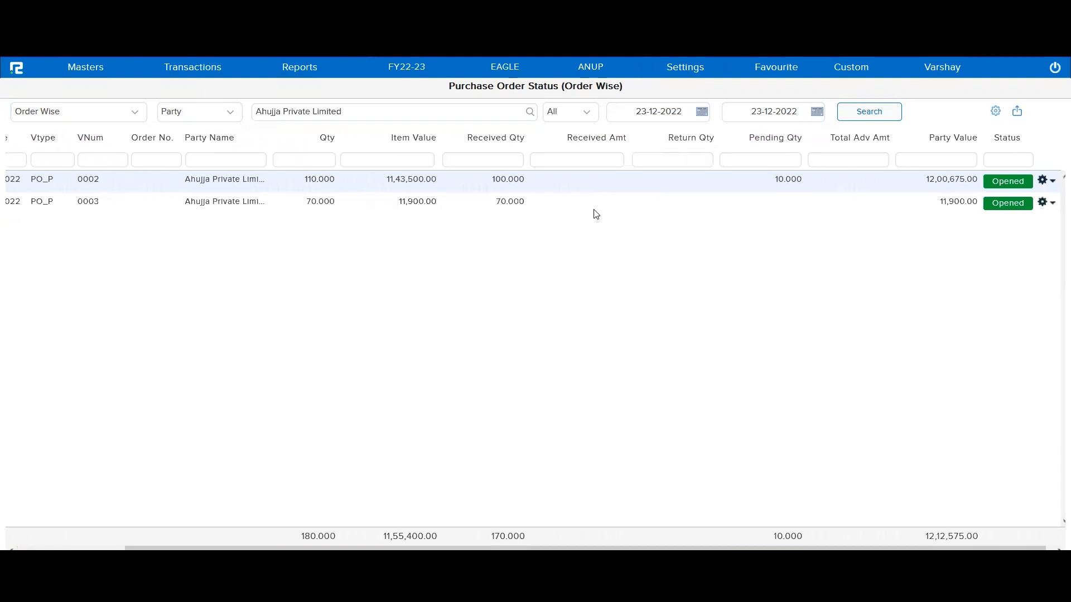
double_click(507, 177)
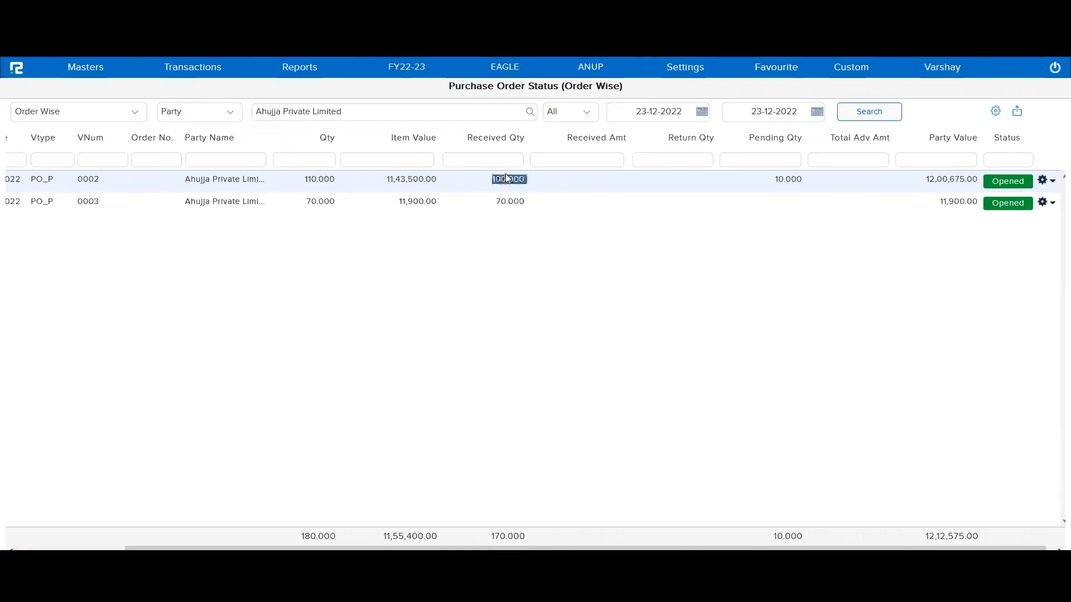
triple_click(509, 202)
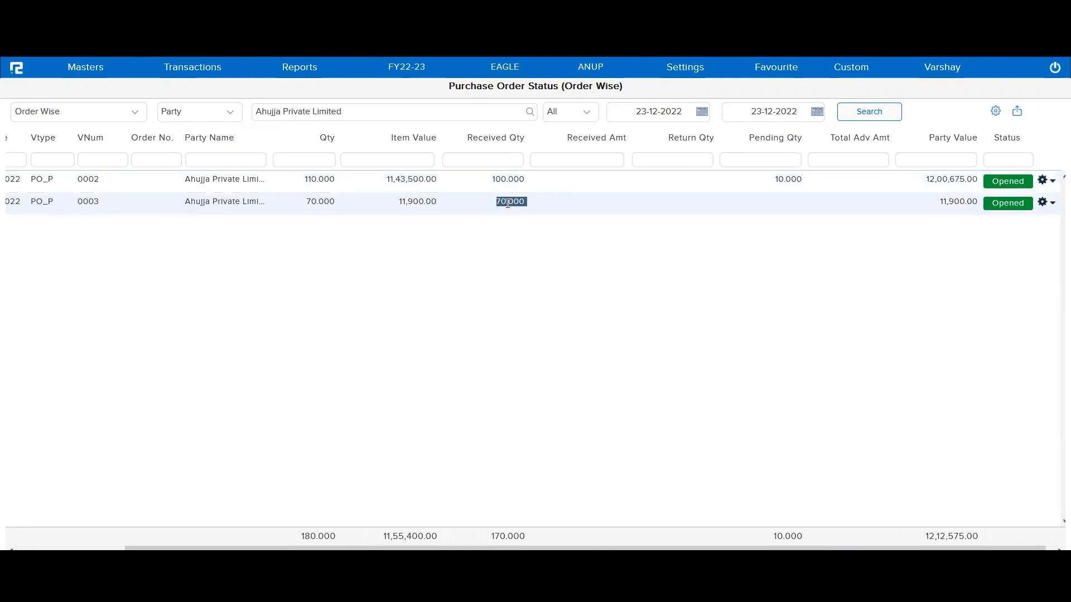
double_click(790, 179)
triple_click(789, 179)
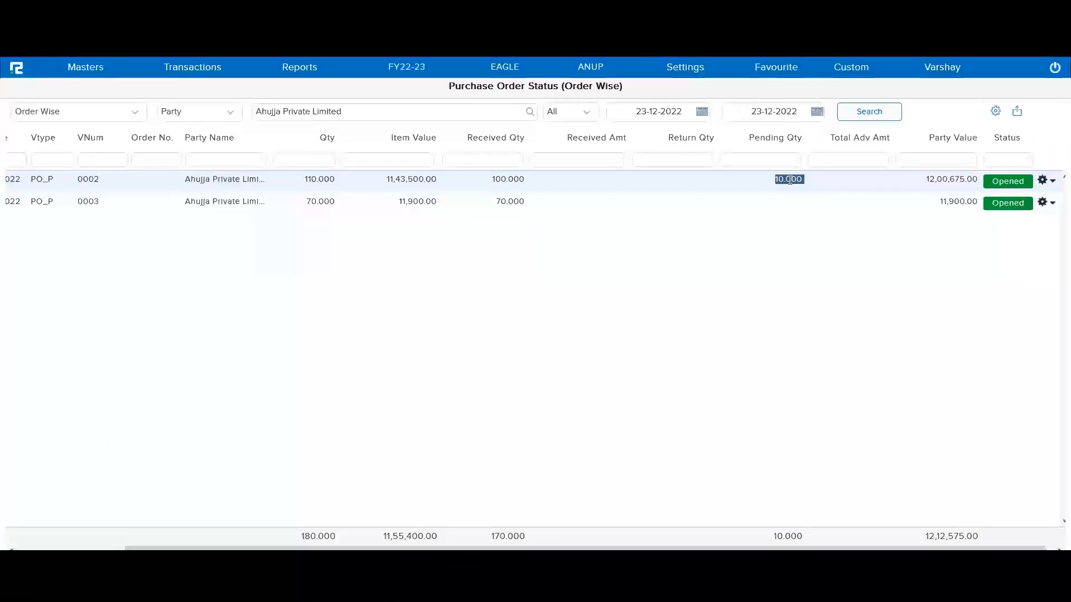
Turn on Item View to show the item-wise breakdown of each purchase order
left_click(995, 110)
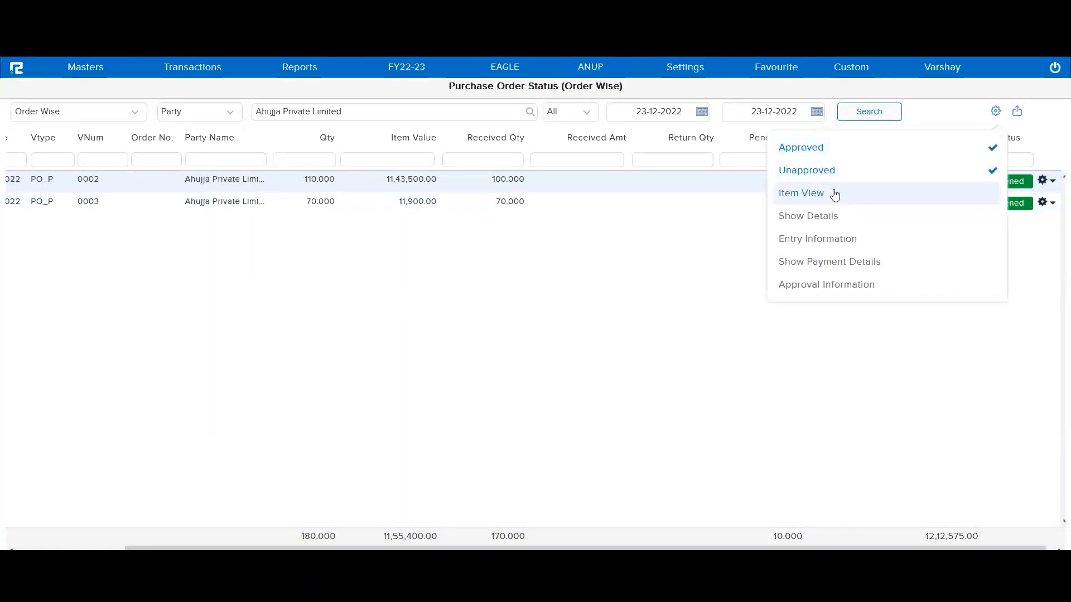
left_click(825, 198)
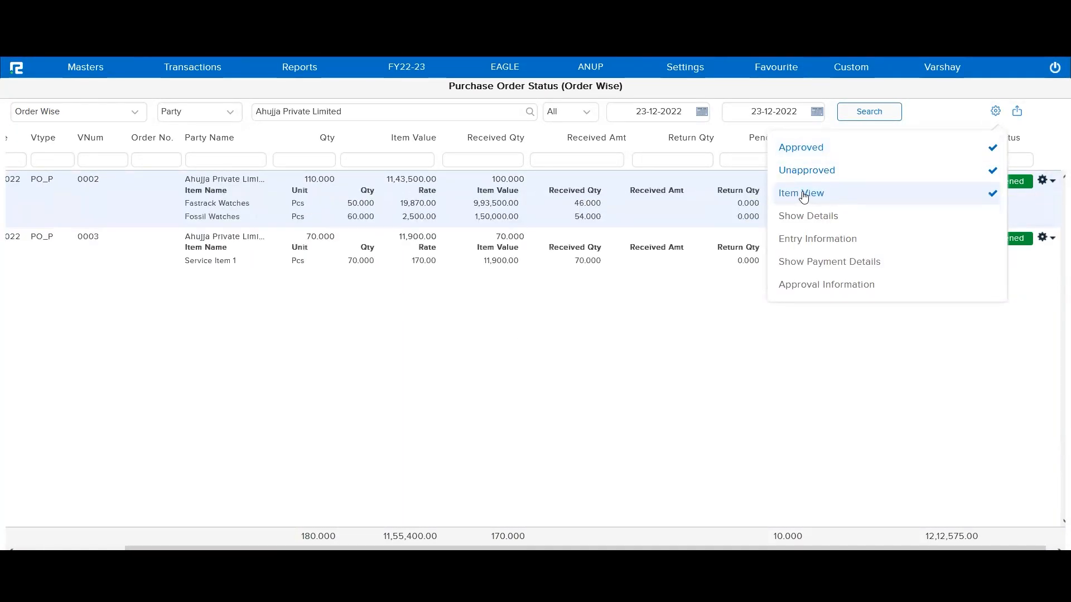
left_click(641, 338)
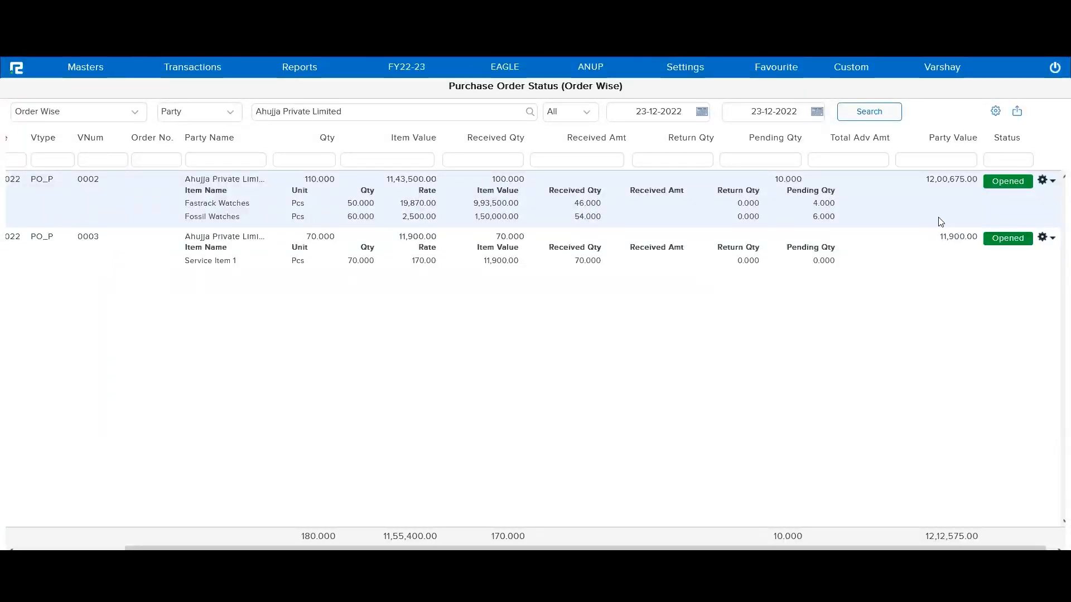
Turn on Entry Information and Show Details for the purchase order report and review the added columns
left_click(995, 111)
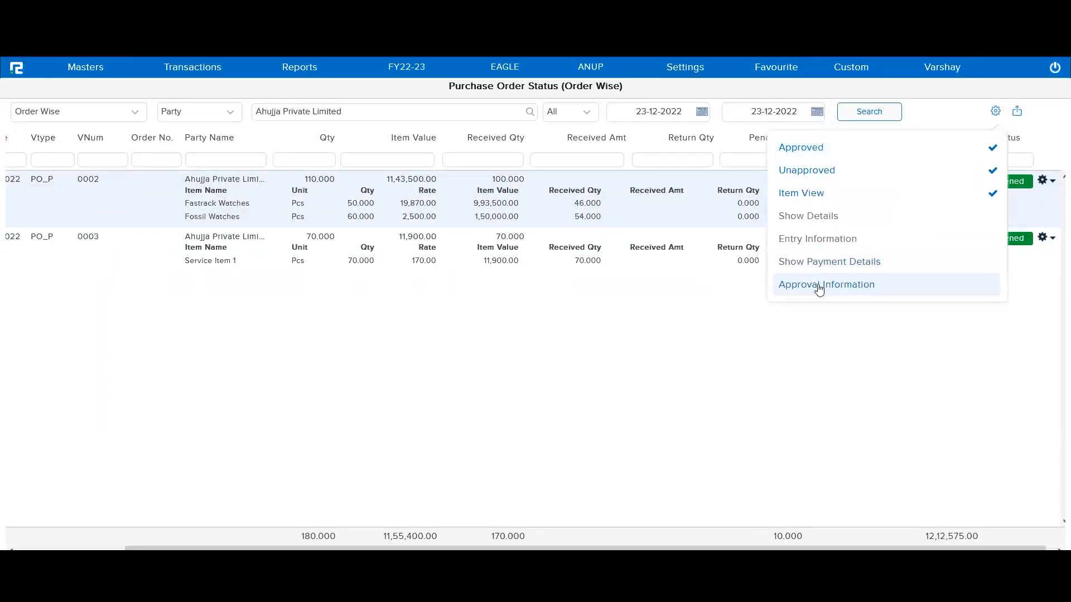
left_click(816, 240)
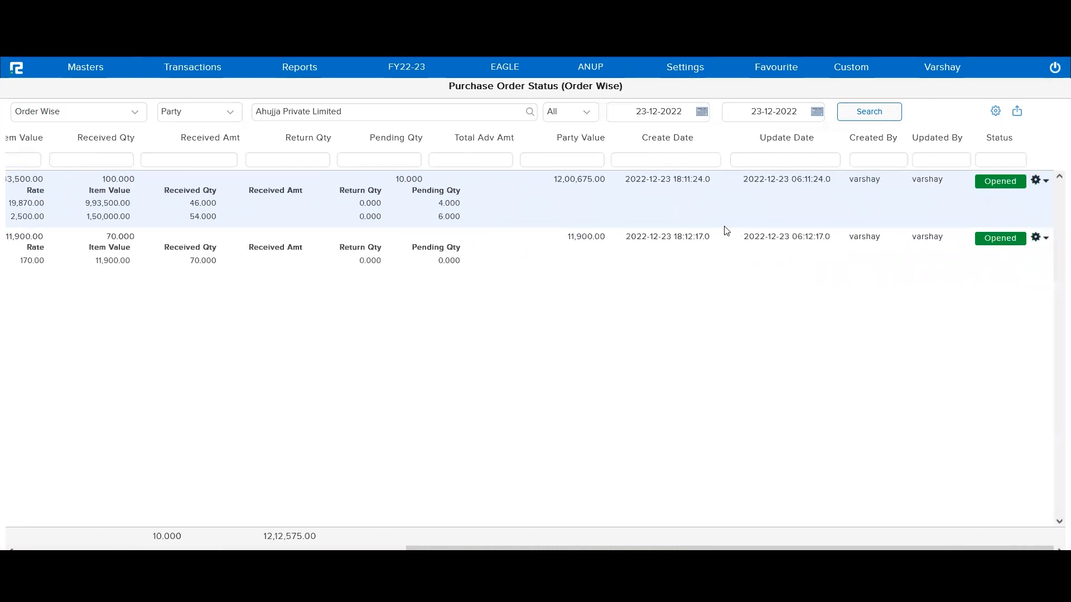
left_click(994, 112)
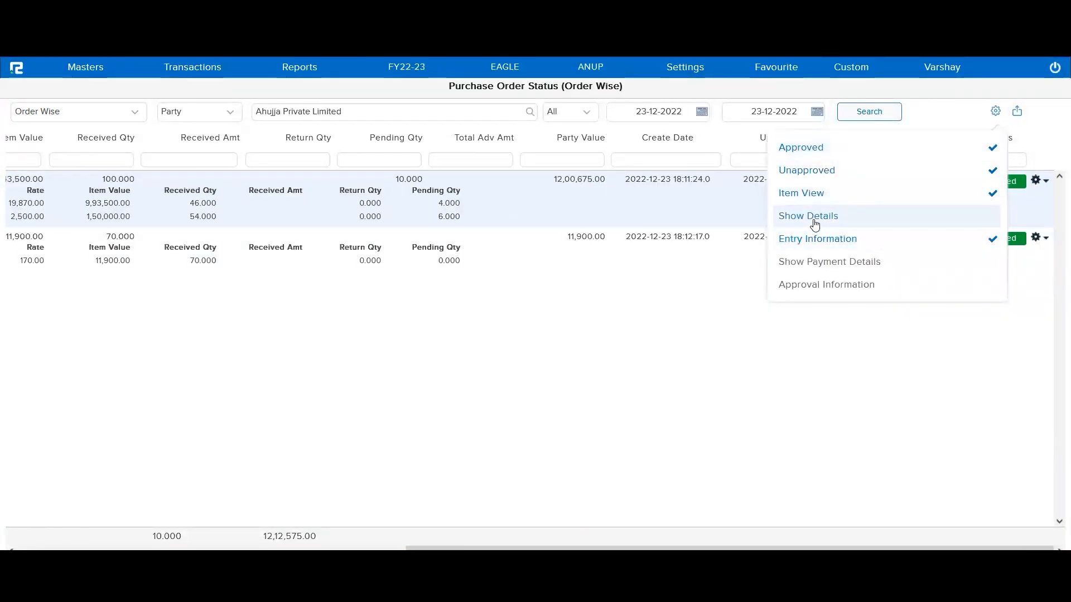
left_click(812, 218)
left_click(499, 320)
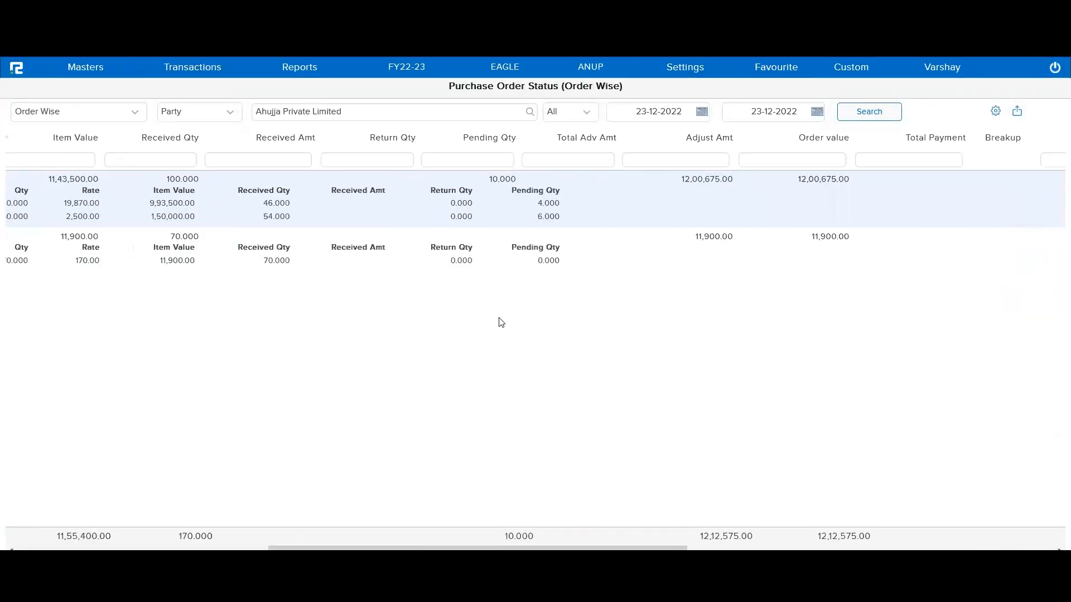
scroll(501, 321, "right", 10)
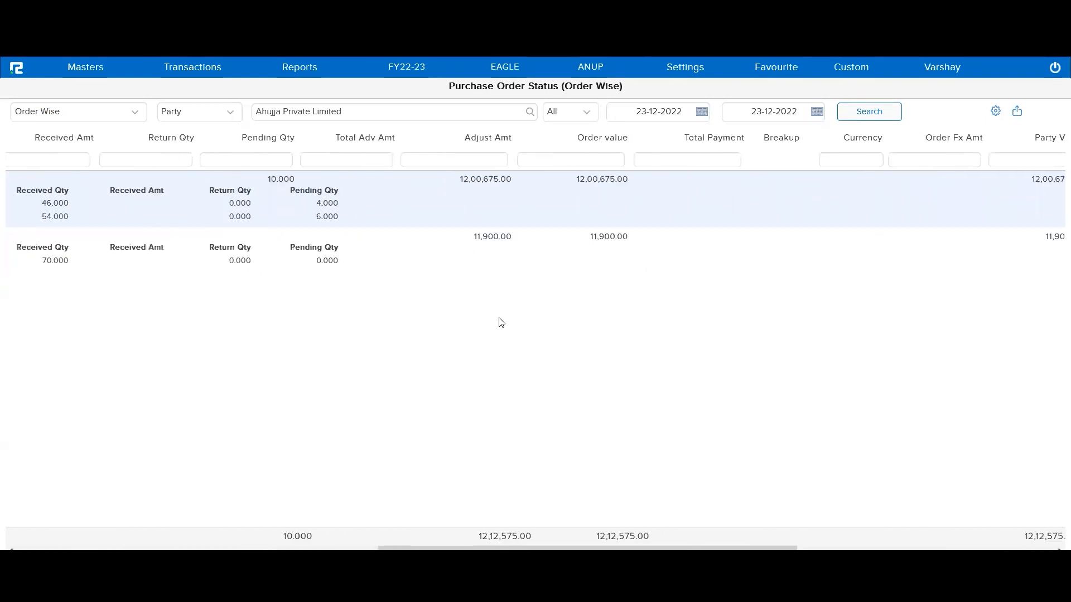
scroll(500, 321, "left", 2)
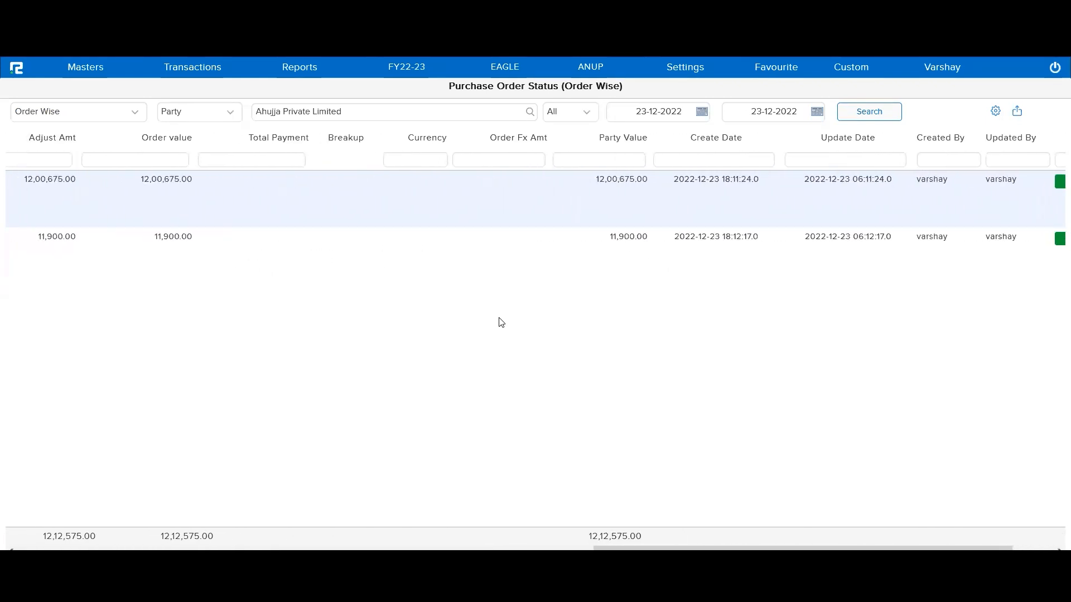
Open purchase order 0003 for editing and enable its Fx option with USD as the currency
left_click(533, 255)
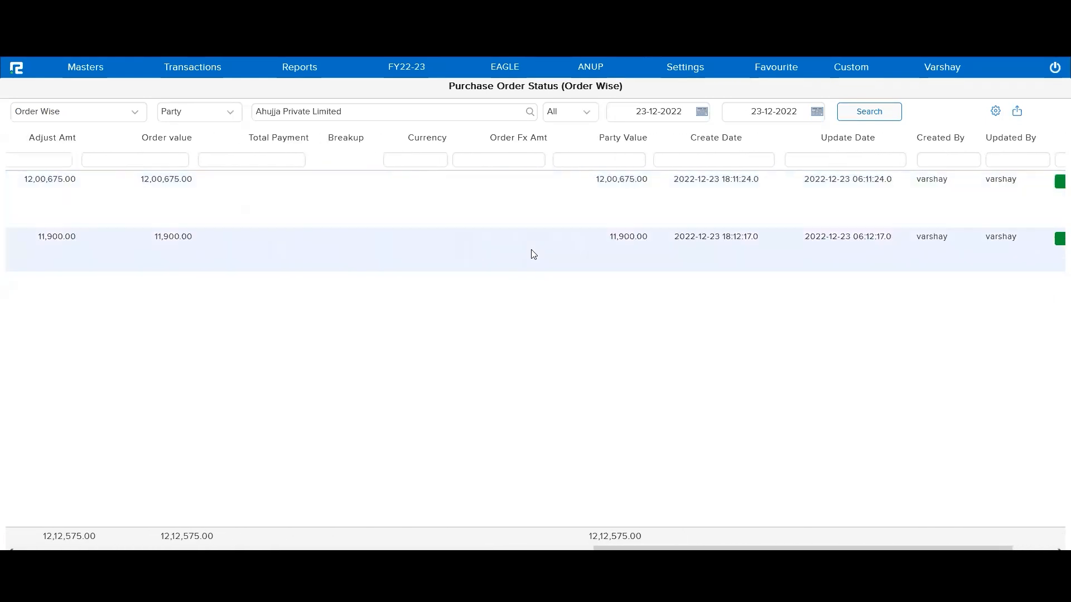
double_click(532, 255)
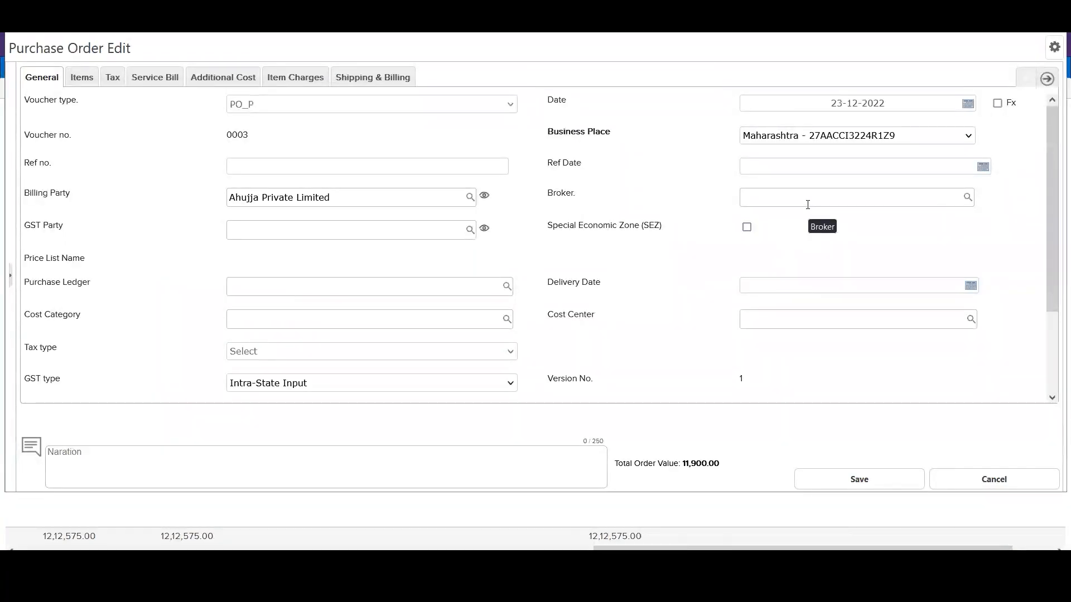
left_click(998, 103)
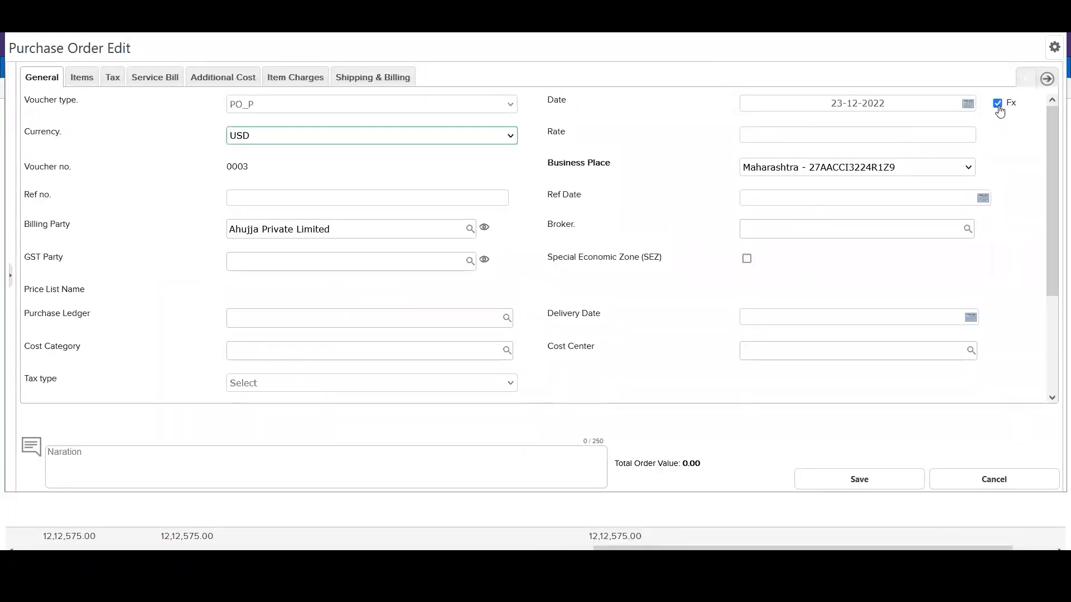
left_click(510, 140)
left_click(747, 135)
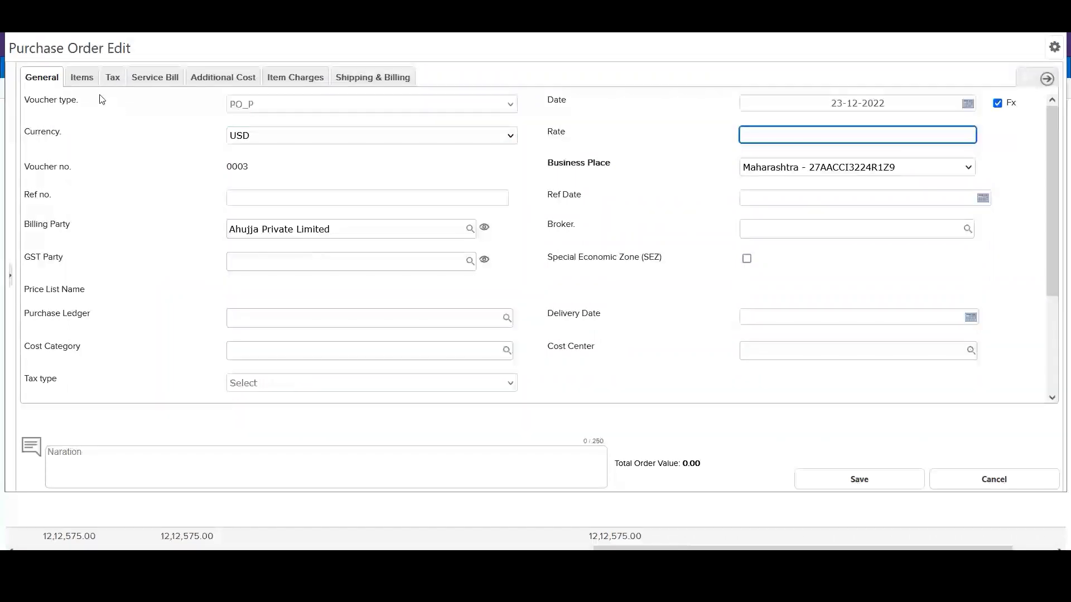
Examine the Fx amount and the item information for Service Item 1 in the purchase order
left_click(90, 82)
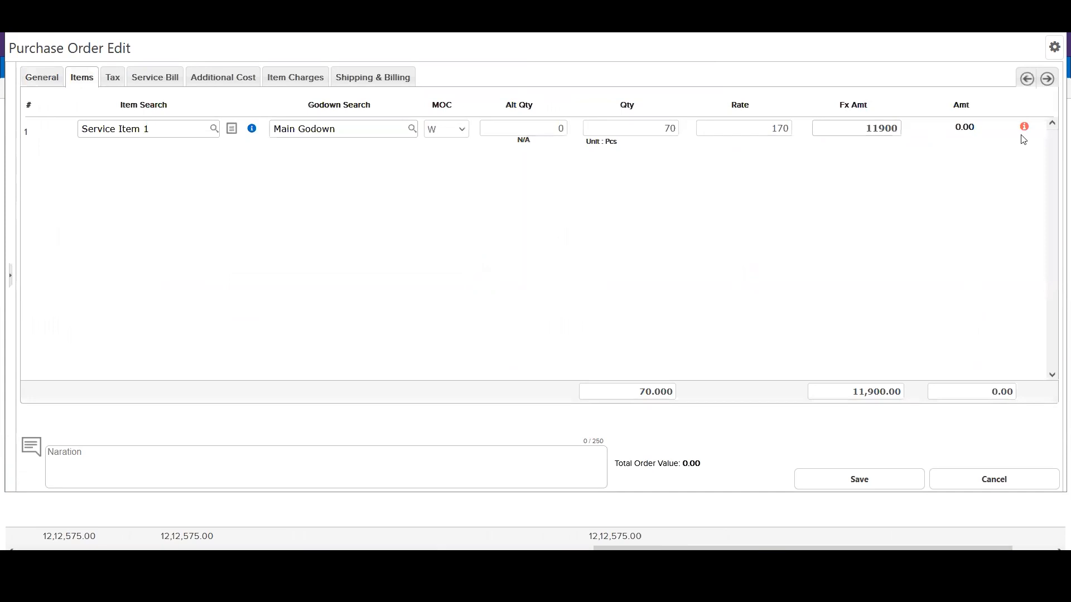
left_click(1024, 127)
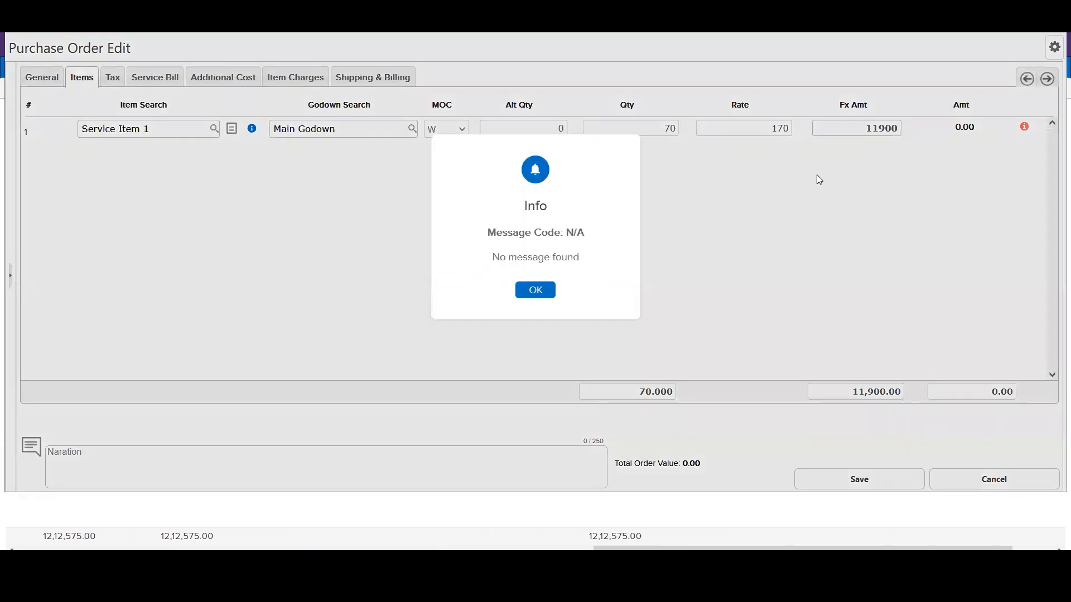
left_click(552, 293)
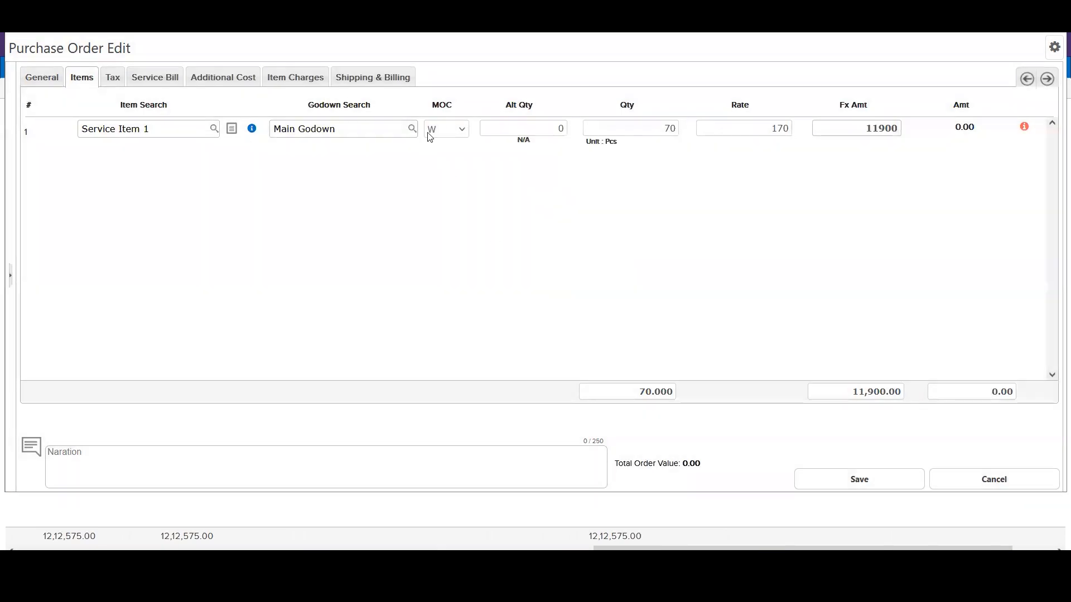
left_click(871, 127)
double_click(871, 127)
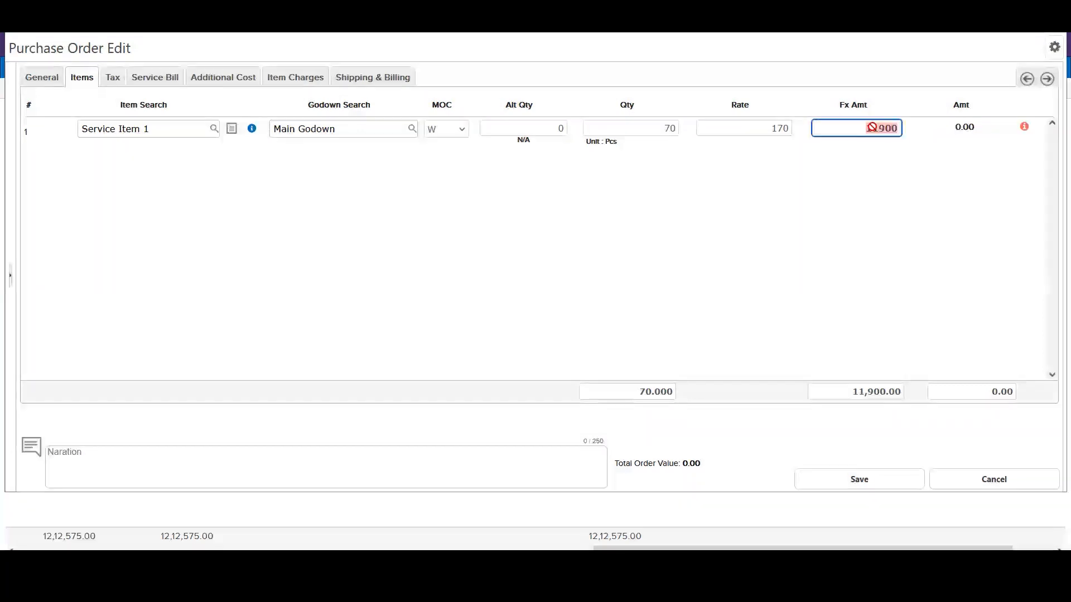
Turn off the Fx option and close purchase order 0003 without saving
left_click(61, 81)
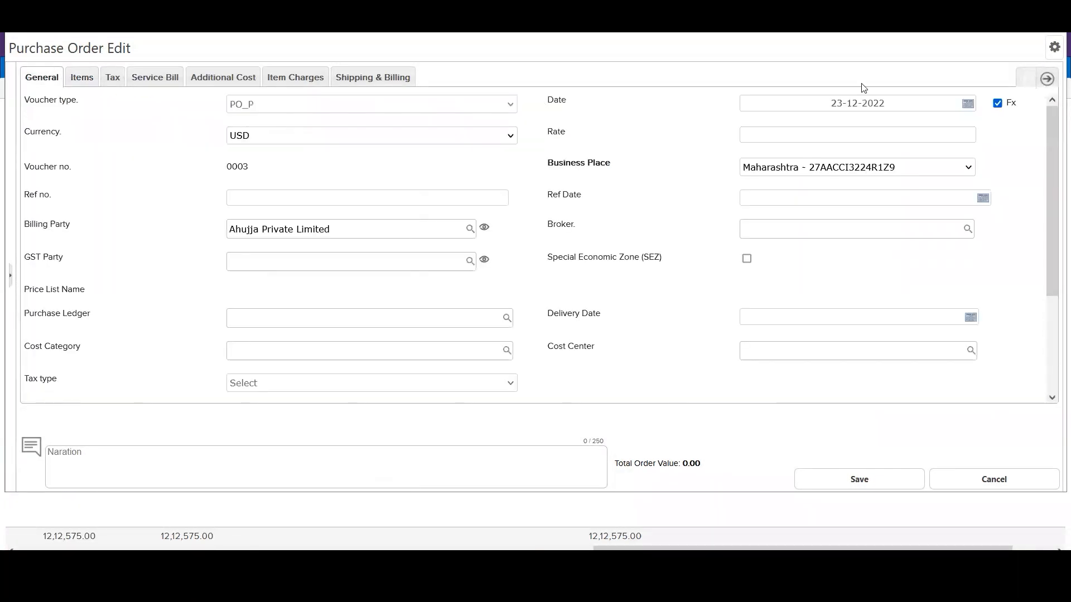
left_click(999, 104)
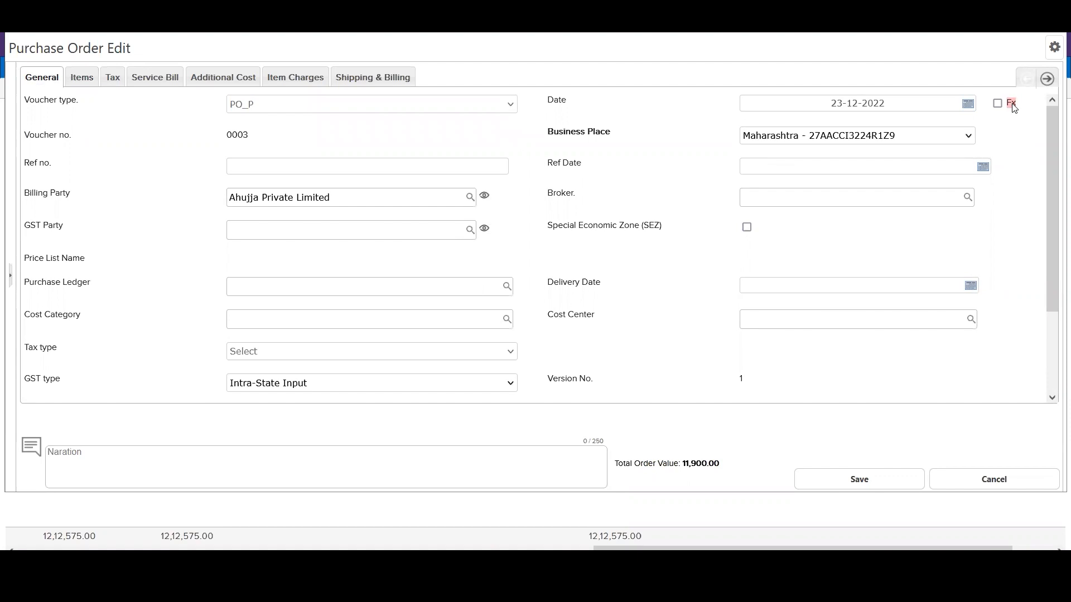
key("Escape")
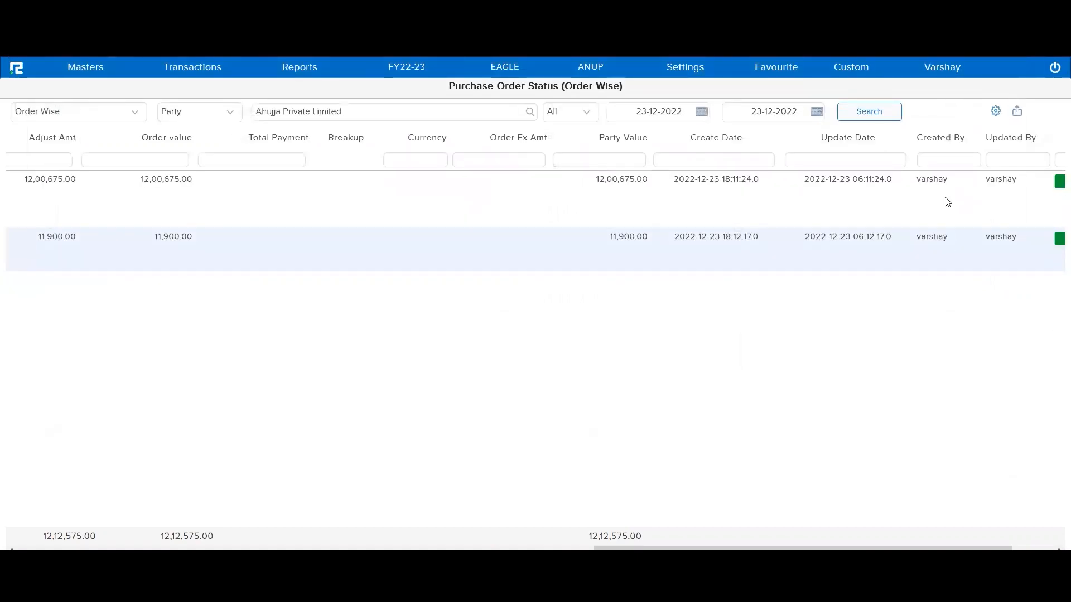
Turn on Show Payment Details for the purchase order status report and review the payment columns
left_click(997, 112)
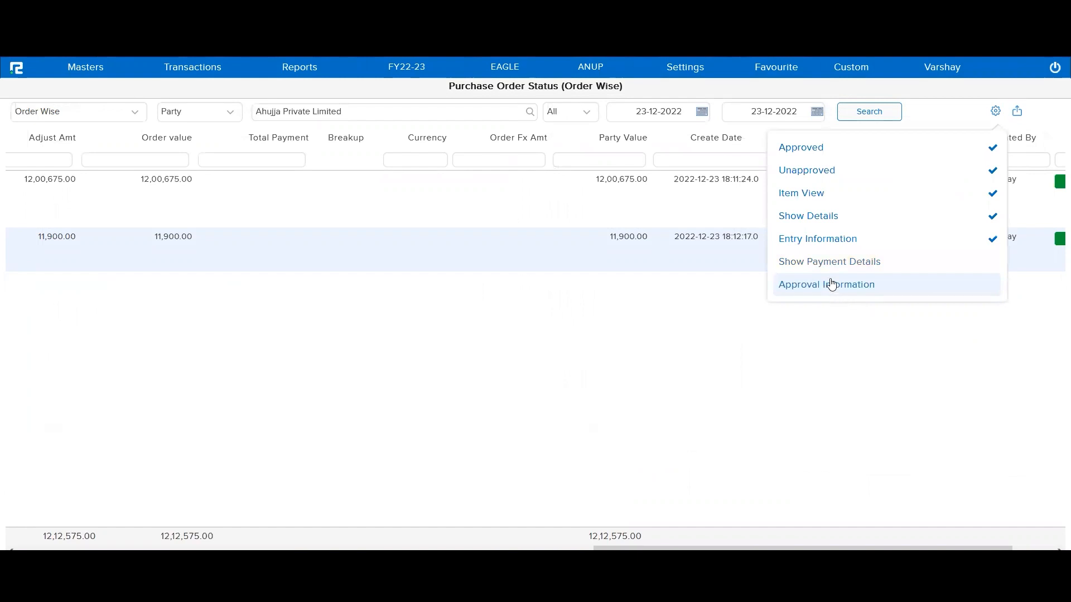
left_click(853, 266)
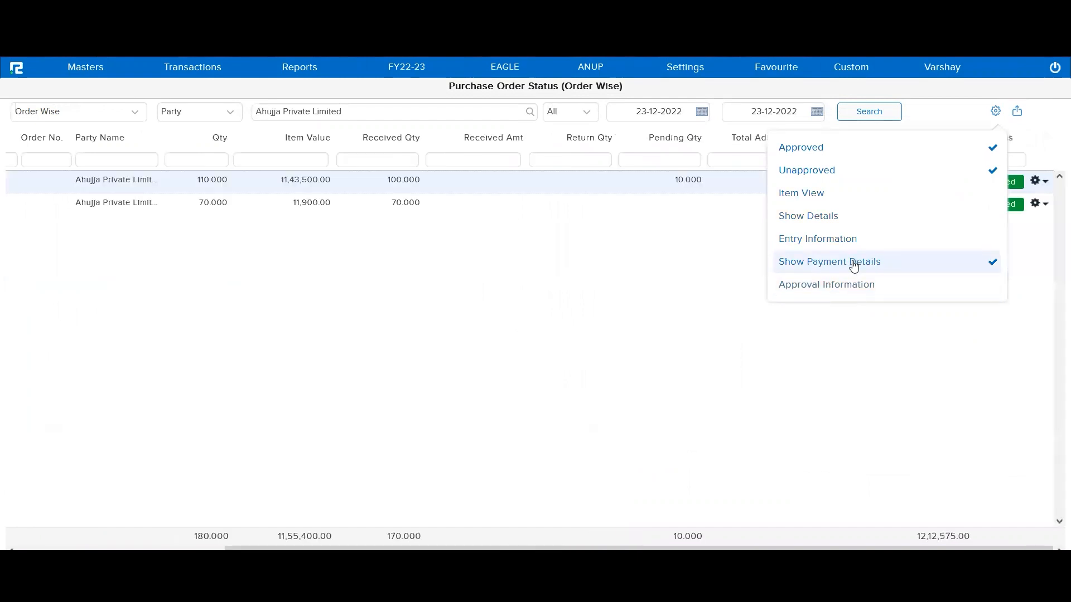
scroll(601, 353, "left", 5)
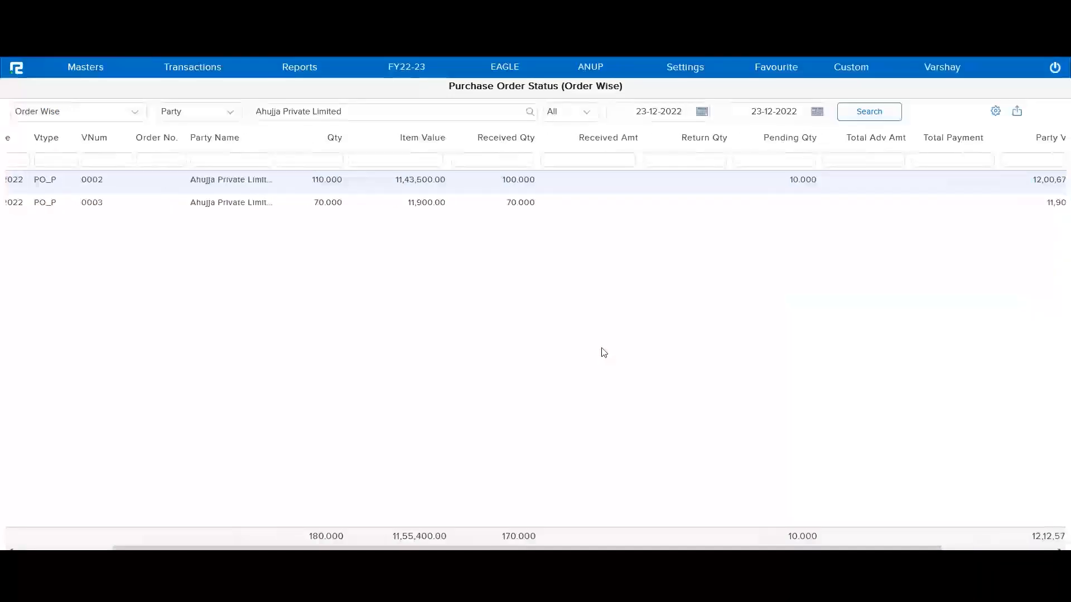
scroll(601, 352, "right", 10)
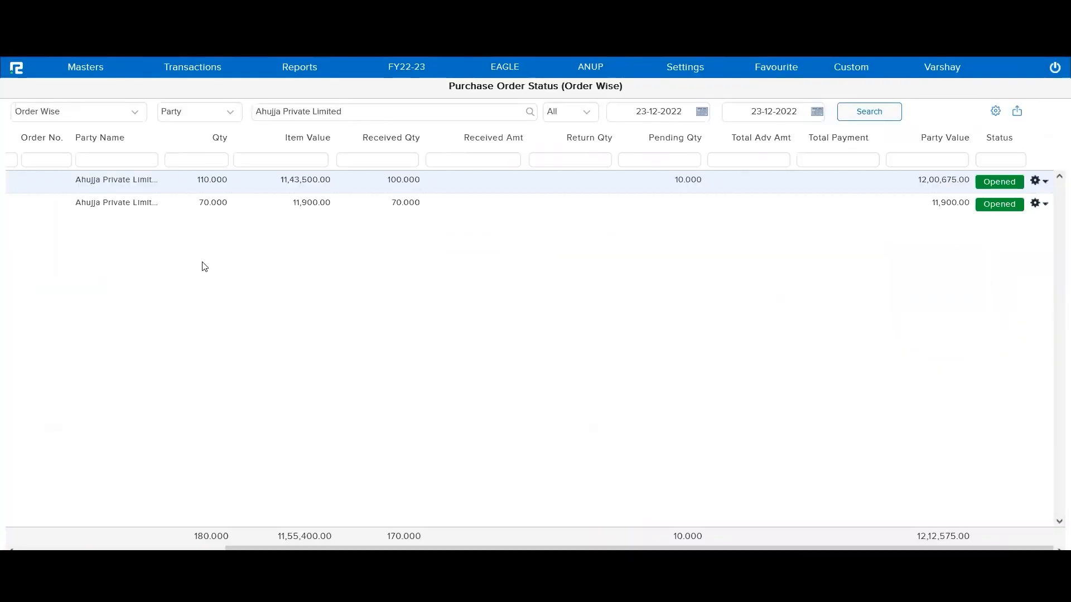
Open the GRN report from the inventory purchase cycle reports
left_click(306, 74)
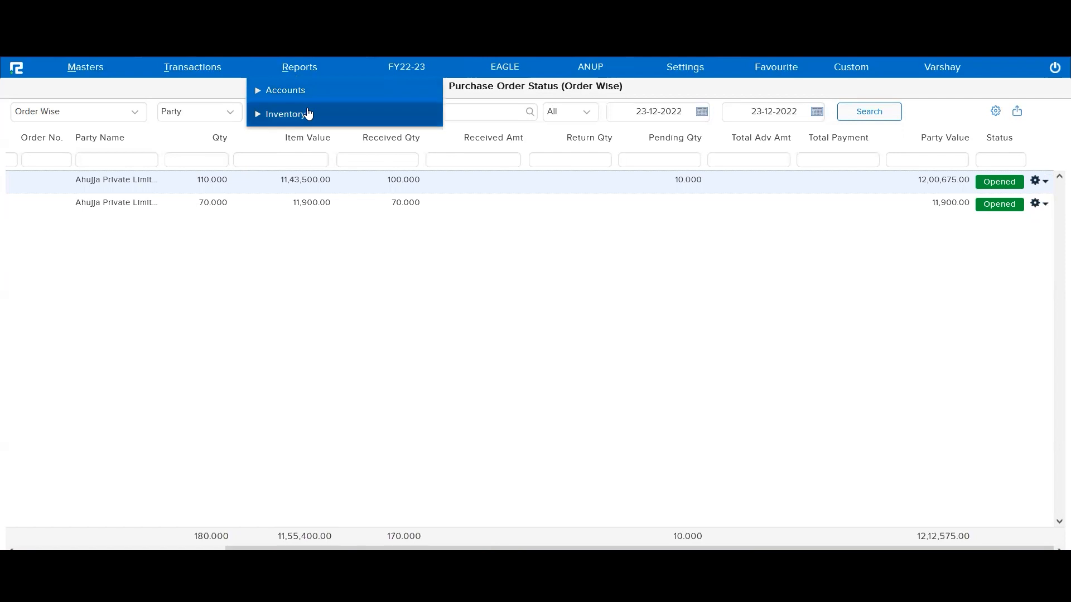
left_click(308, 113)
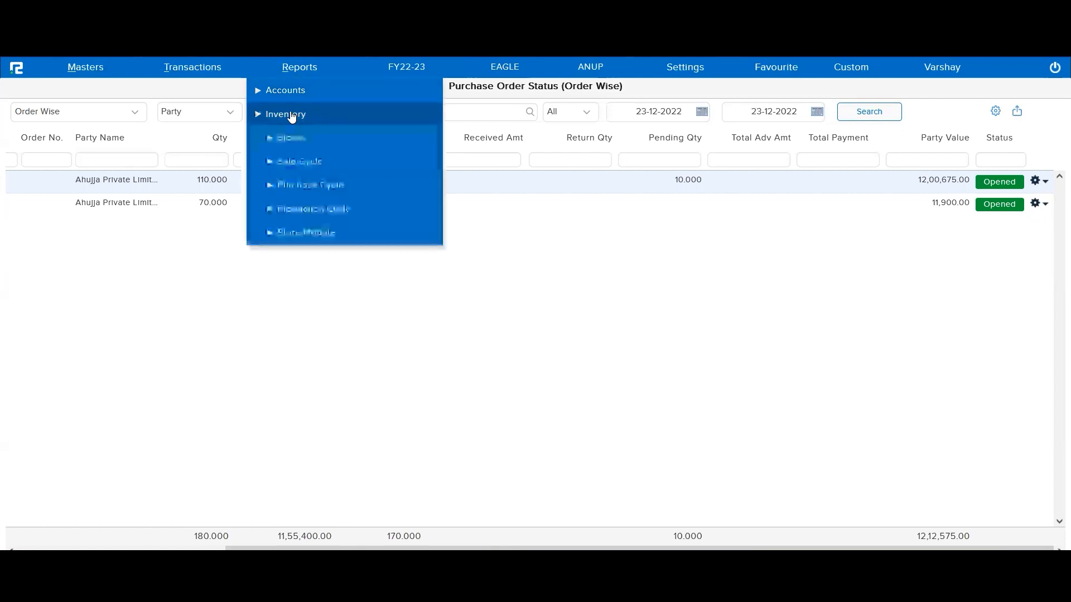
left_click(306, 187)
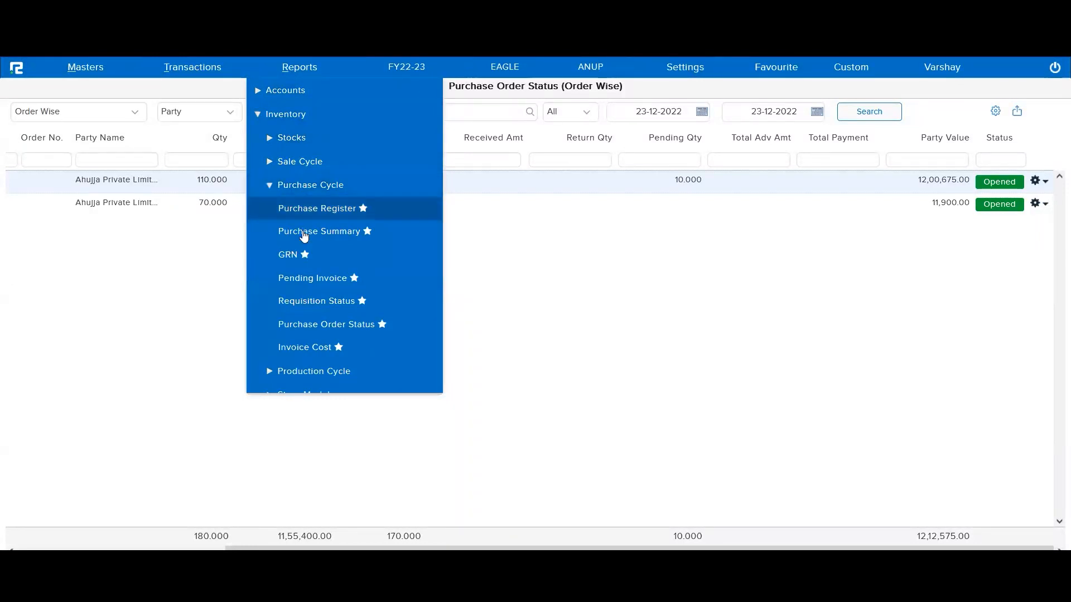
left_click(290, 256)
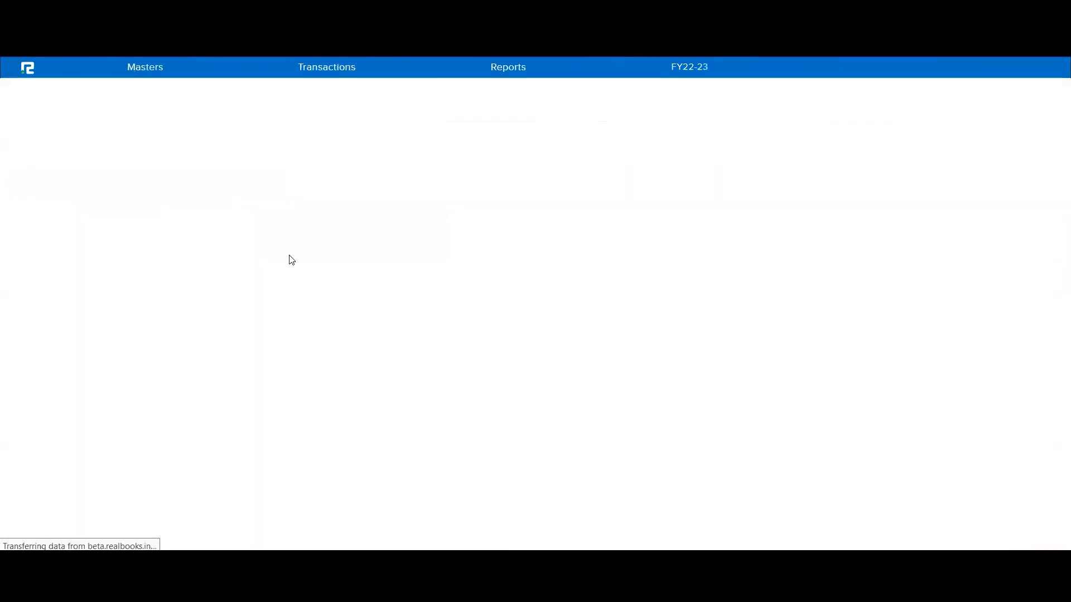
Run the GRN report for Ahujja Private Limited with both the start and end date at 23-12-2022
left_click(264, 106)
type("ahujj")
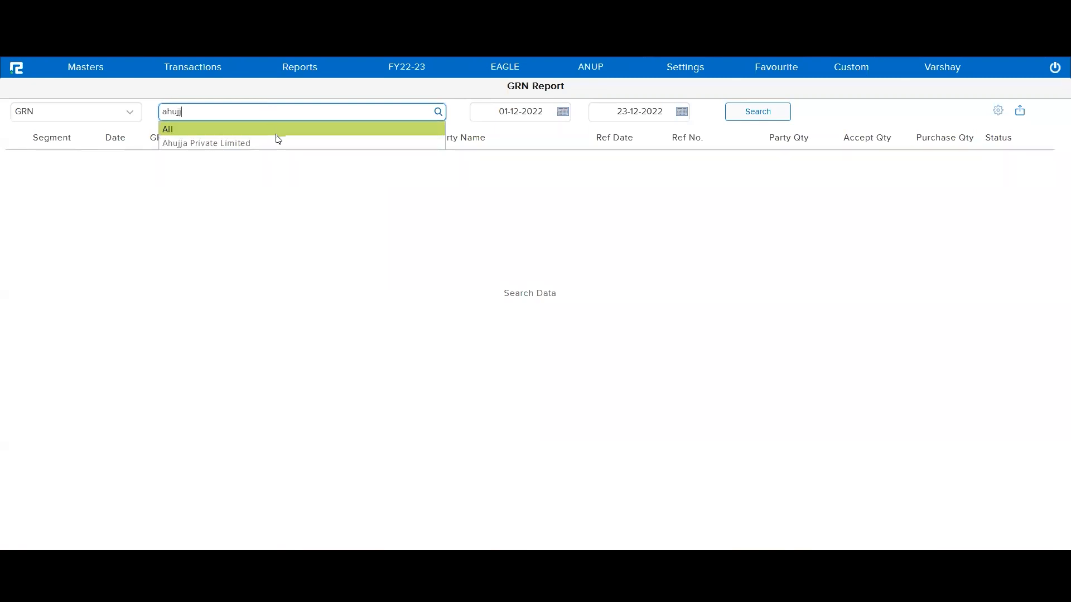
left_click(278, 144)
left_click(503, 114)
key("BackSpace")
key("Tab")
key("Tab")
key("Return")
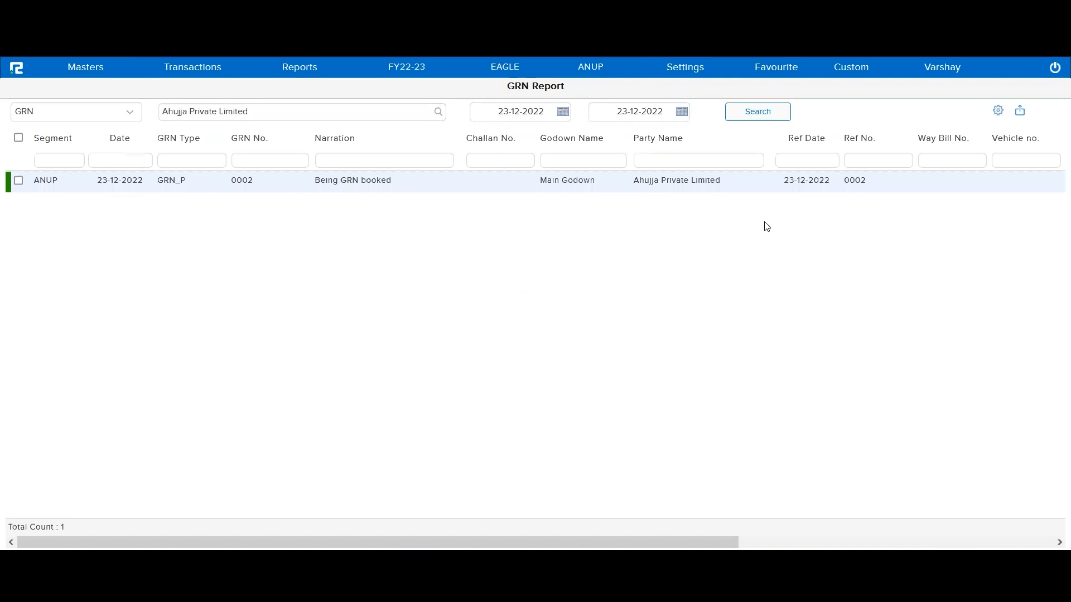
Examine the quantity and status columns of GRN 0002 and view its purchase details
scroll(767, 226, "right", 5)
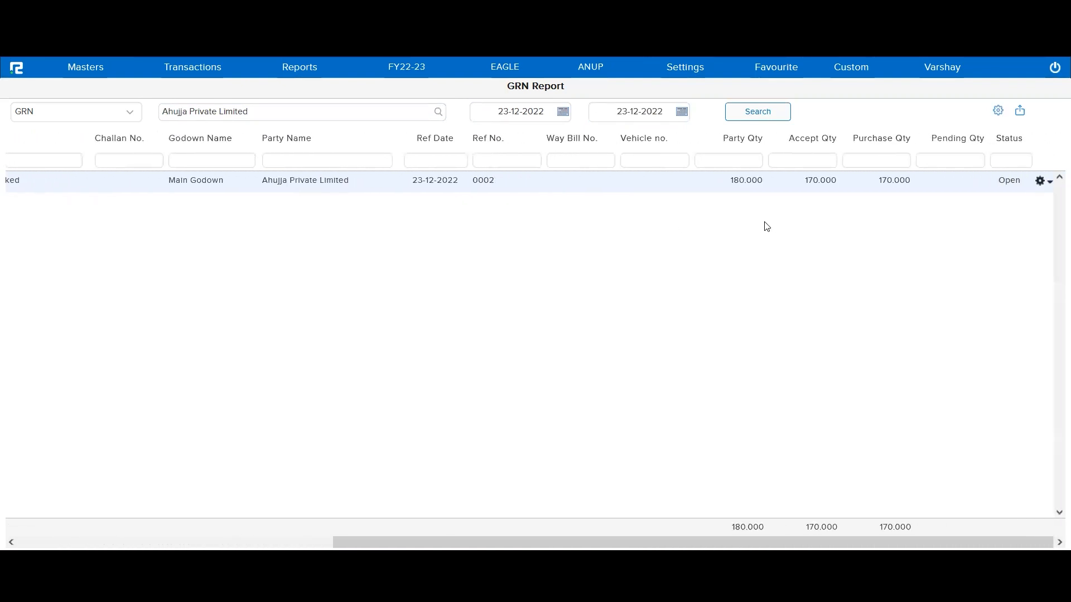
triple_click(827, 138)
triple_click(873, 138)
triple_click(1009, 138)
left_click(1040, 183)
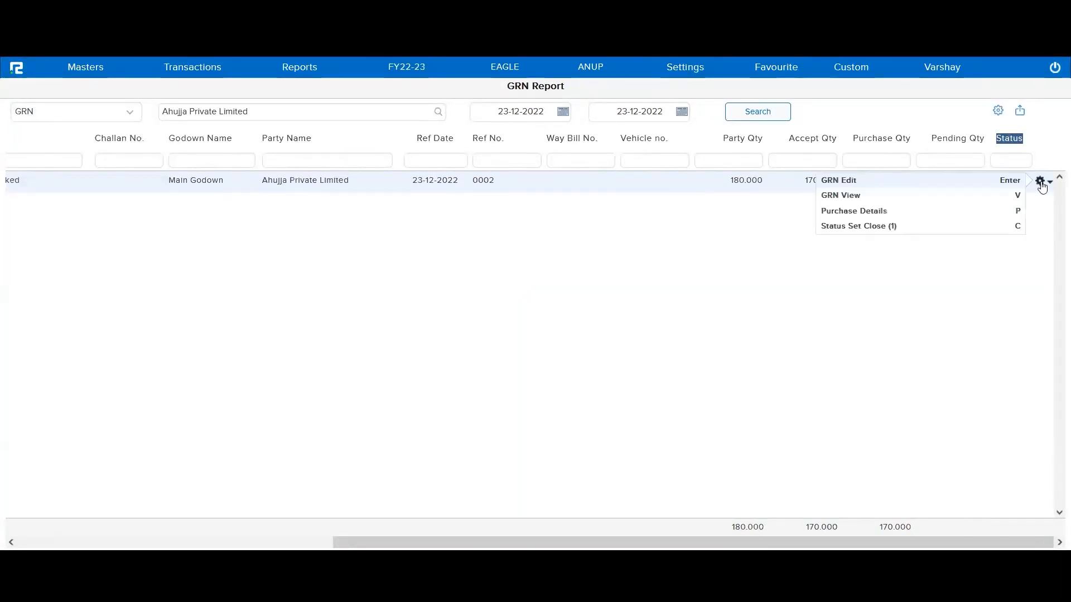
left_click(870, 212)
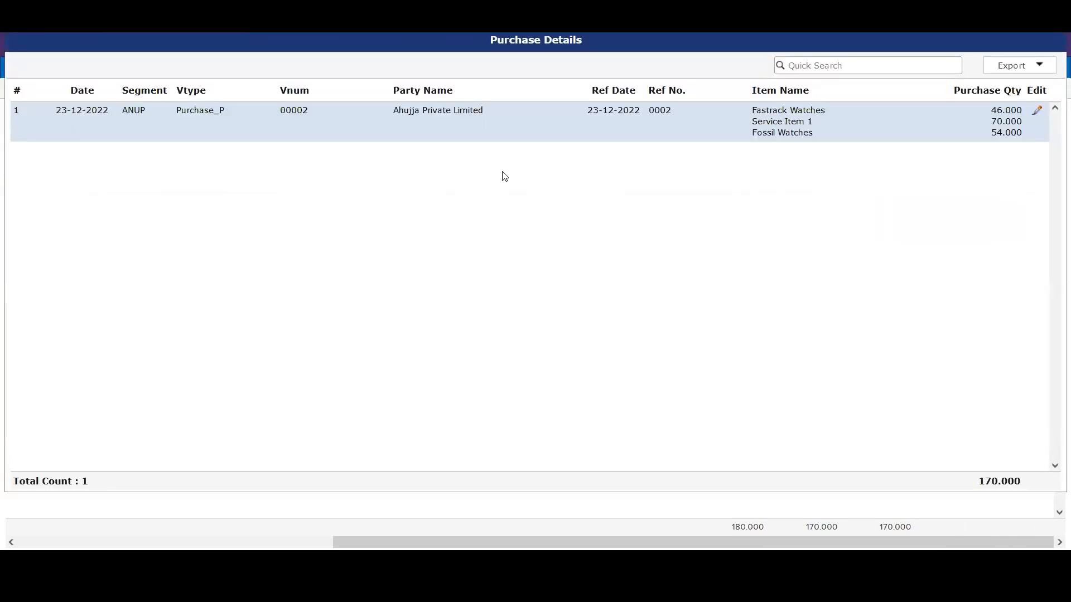
double_click(217, 110)
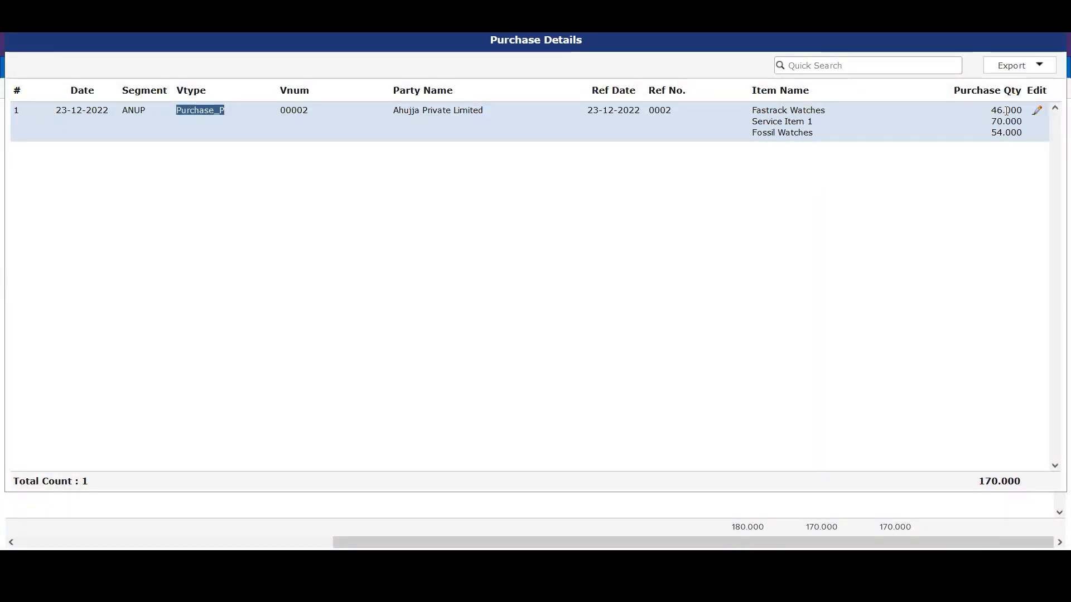
Open the purchase transaction linked to the GRN for editing and return to the GRN report without saving
left_click(1036, 111)
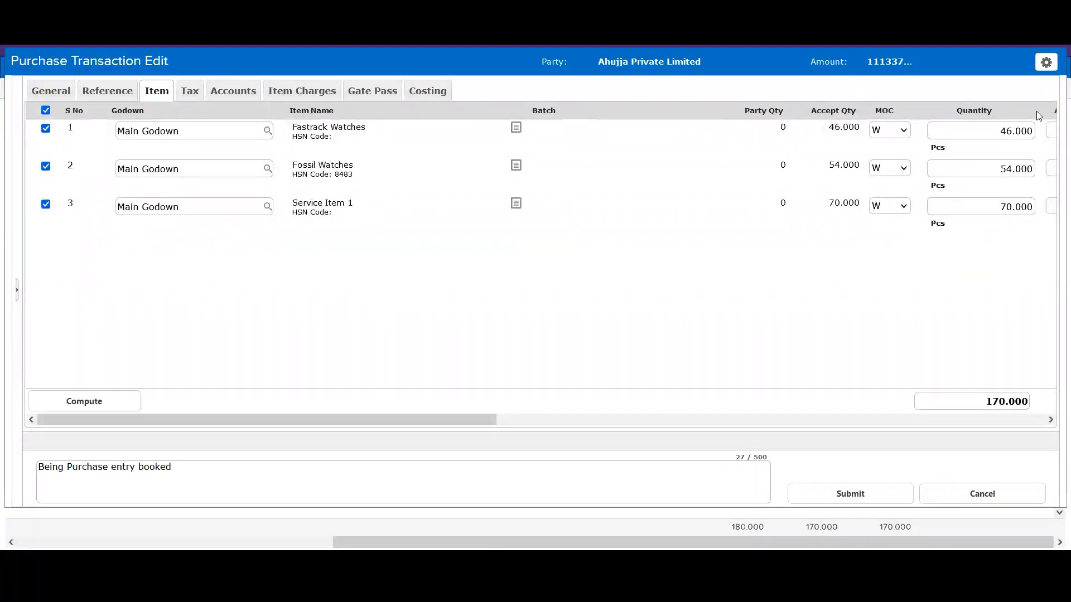
key("Escape")
key("Escape")
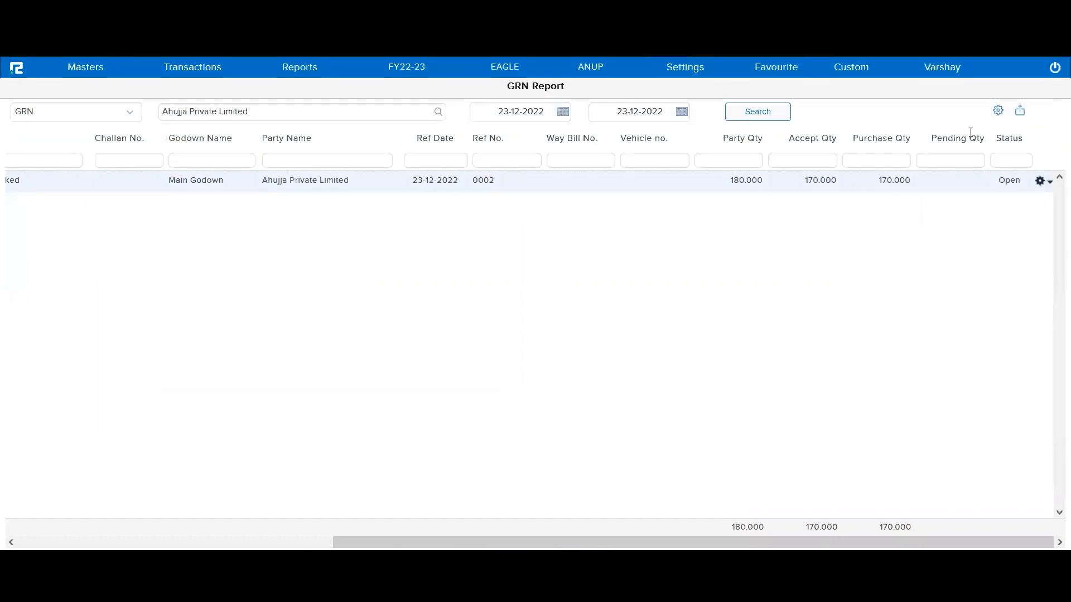
Turn on Item View and Entry Information for the GRN report and review the added details
left_click(997, 110)
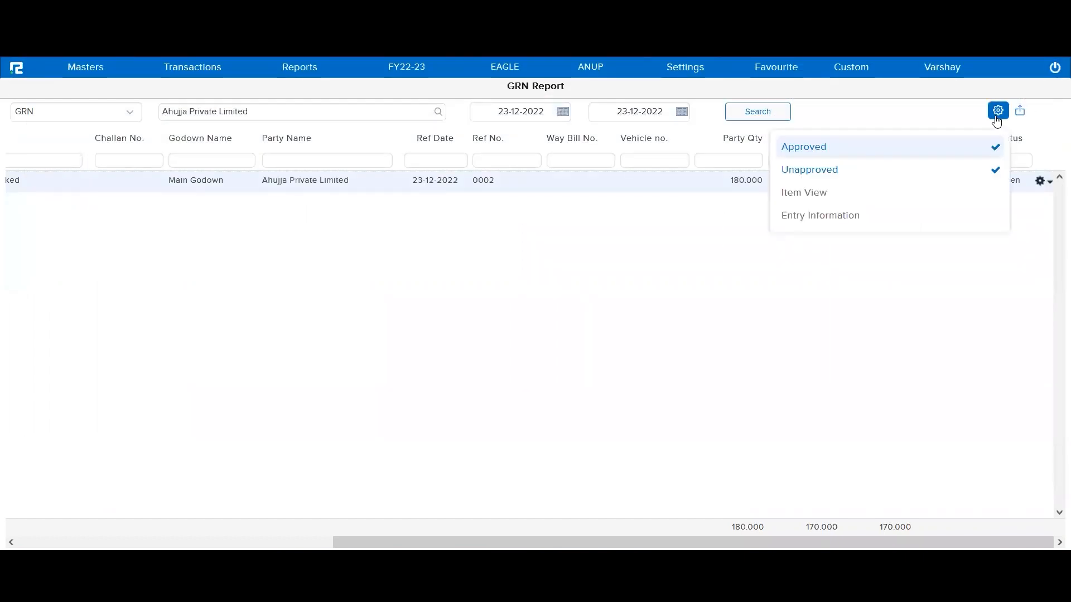
left_click(817, 195)
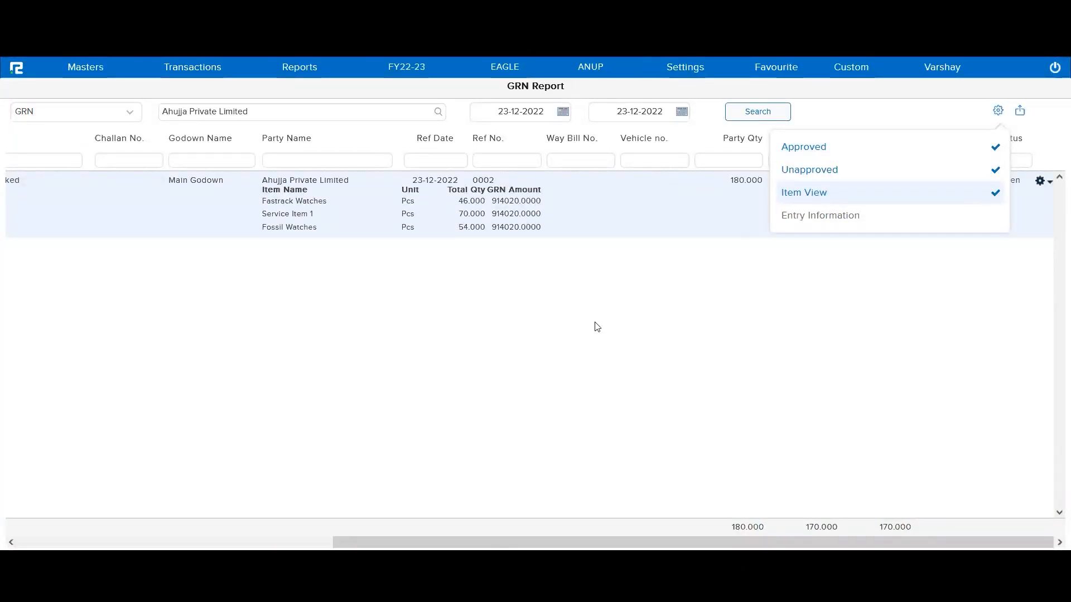
left_click(869, 232)
left_click(805, 293)
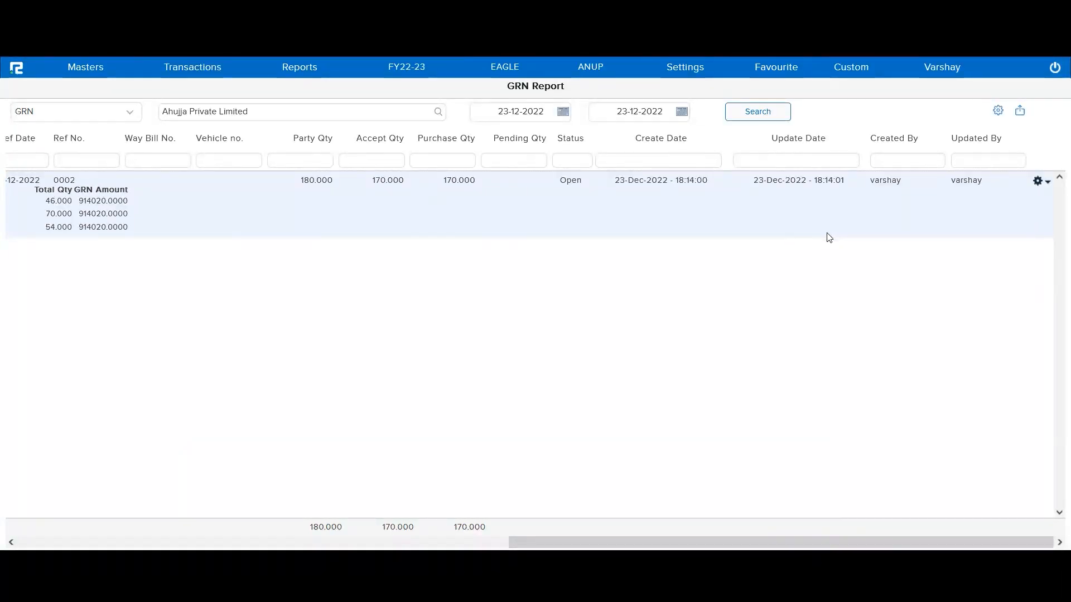
left_click(997, 111)
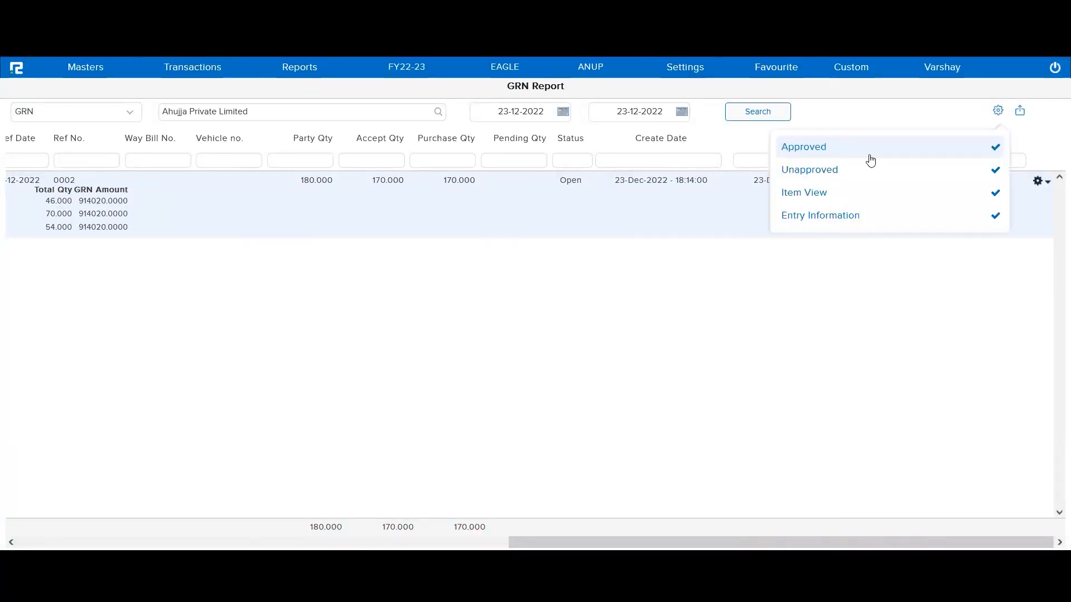
left_click(895, 314)
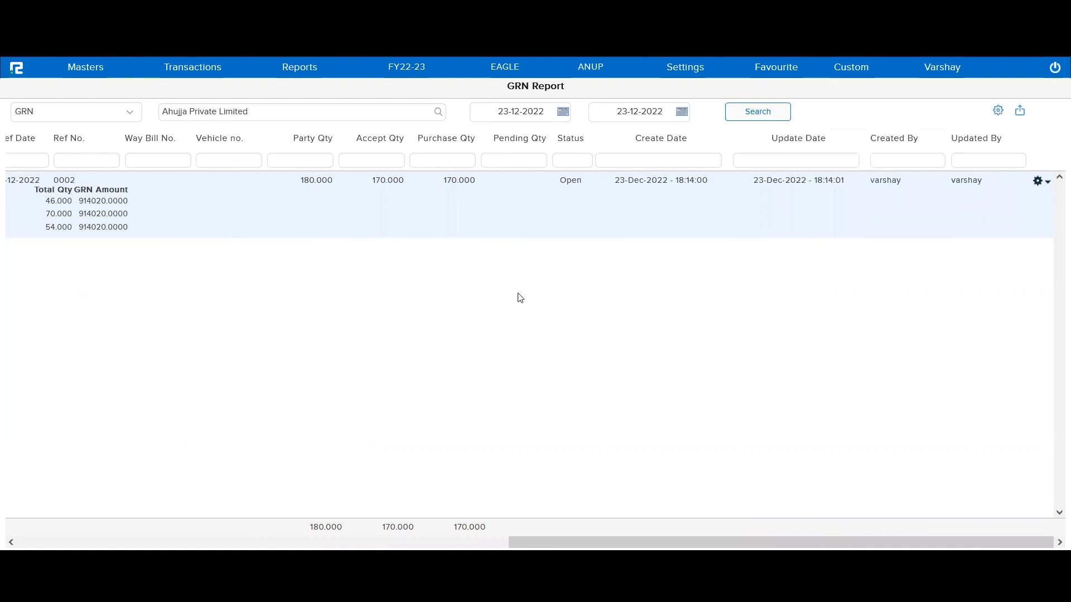
Open the Purchase Register from the inventory purchase cycle reports
left_click(297, 77)
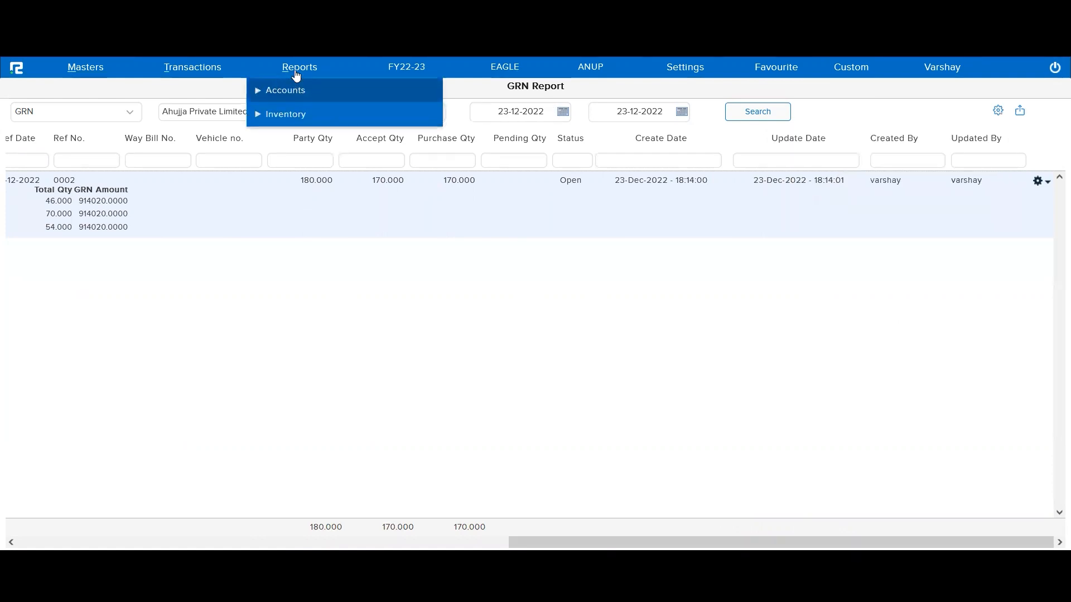
left_click(300, 120)
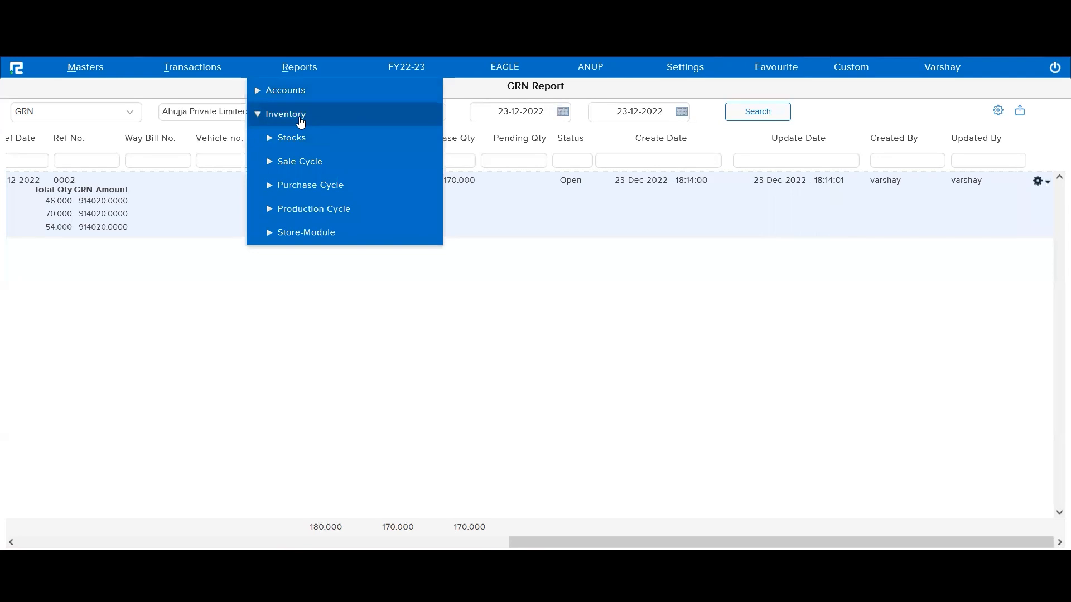
left_click(329, 187)
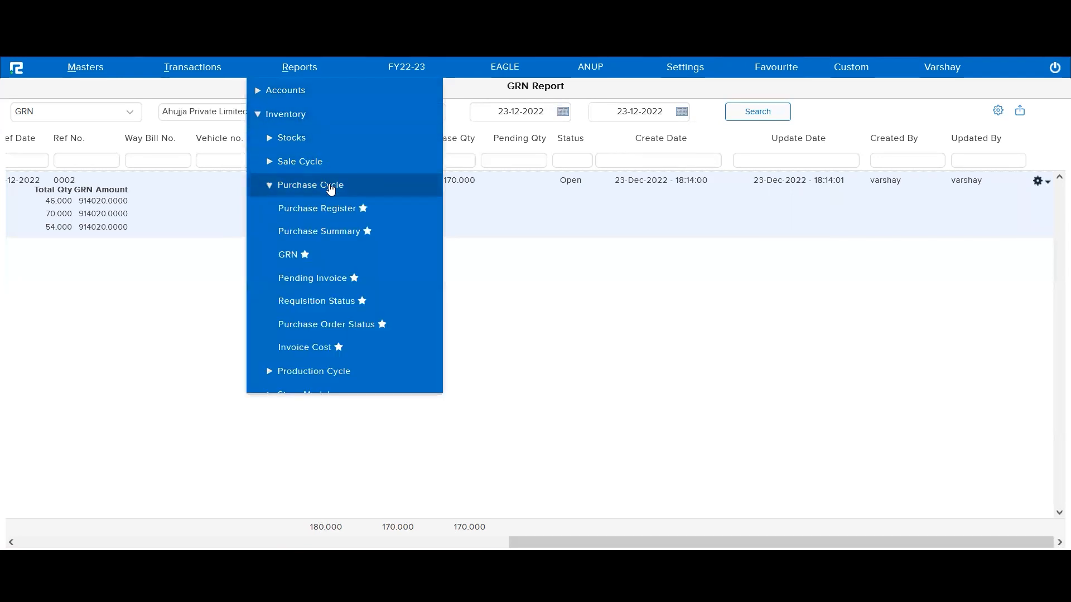
left_click(322, 218)
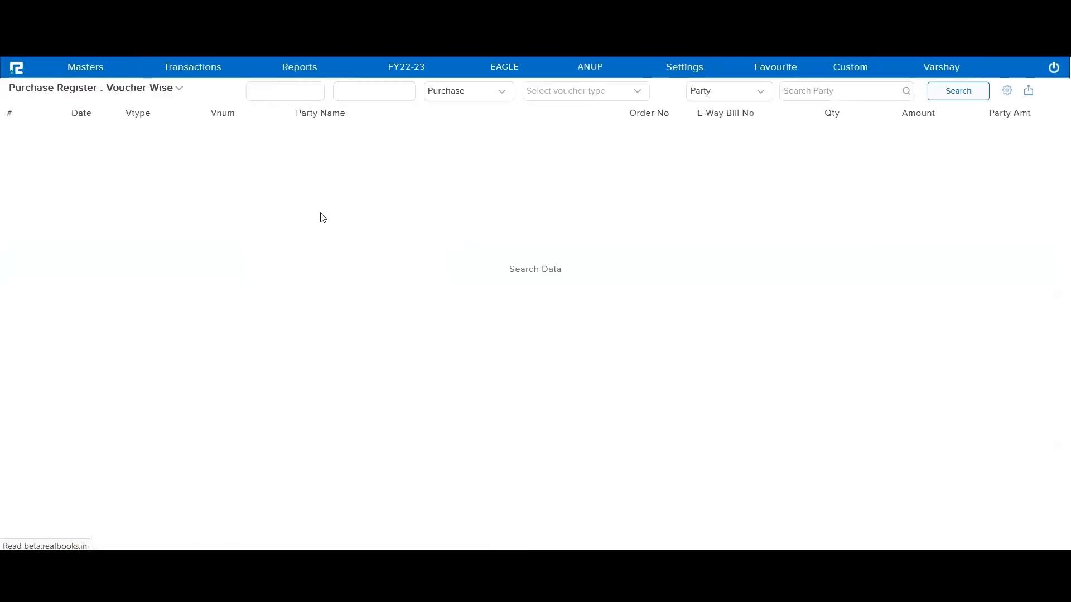
Run the Purchase Register for 23-12-2022 to 23-12-2022 with voucher type Purchase_P and party Ahujja Private Limited
triple_click(300, 90)
type("23-12-2022")
key("Tab")
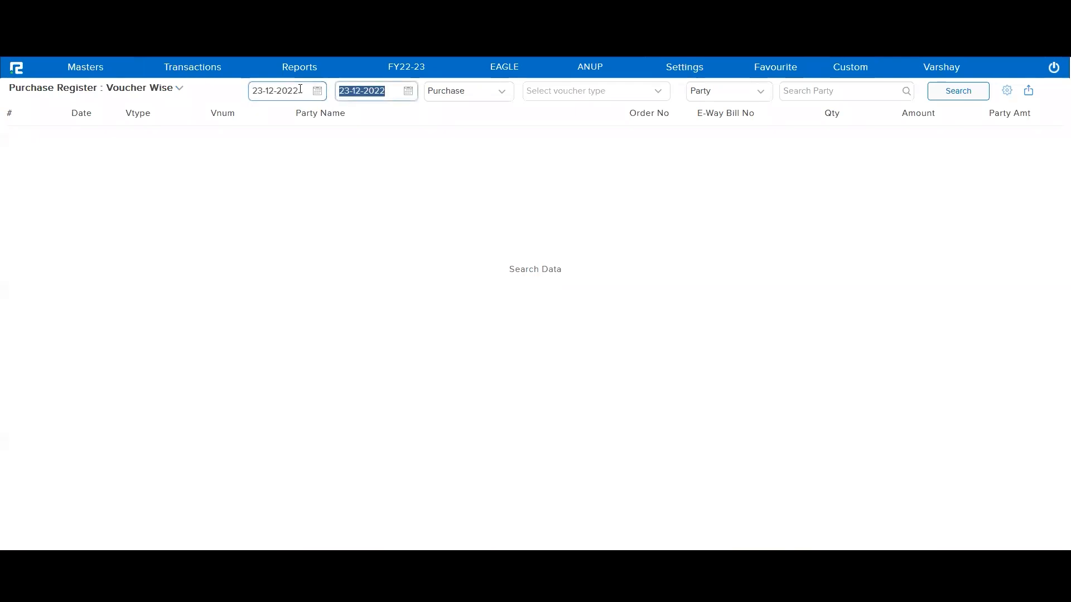
left_click(539, 91)
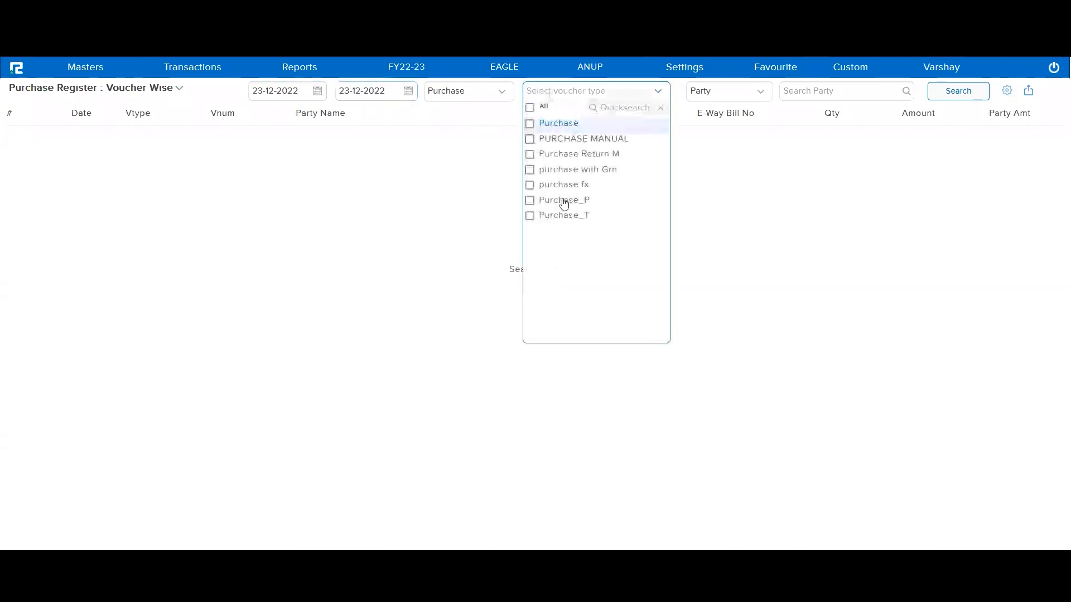
left_click(564, 201)
left_click(714, 233)
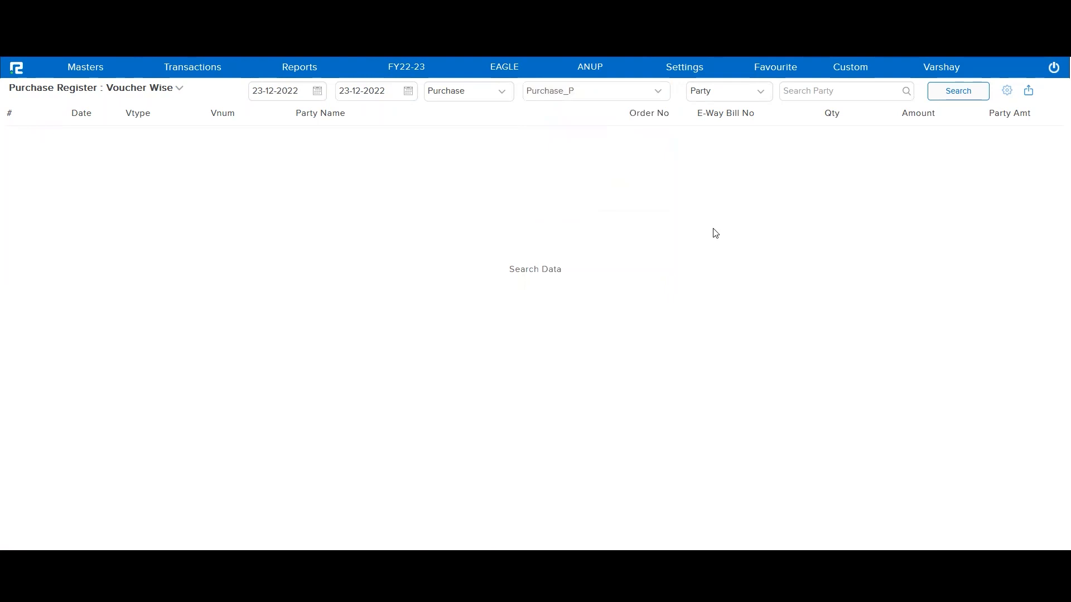
left_click(818, 95)
type("ahu")
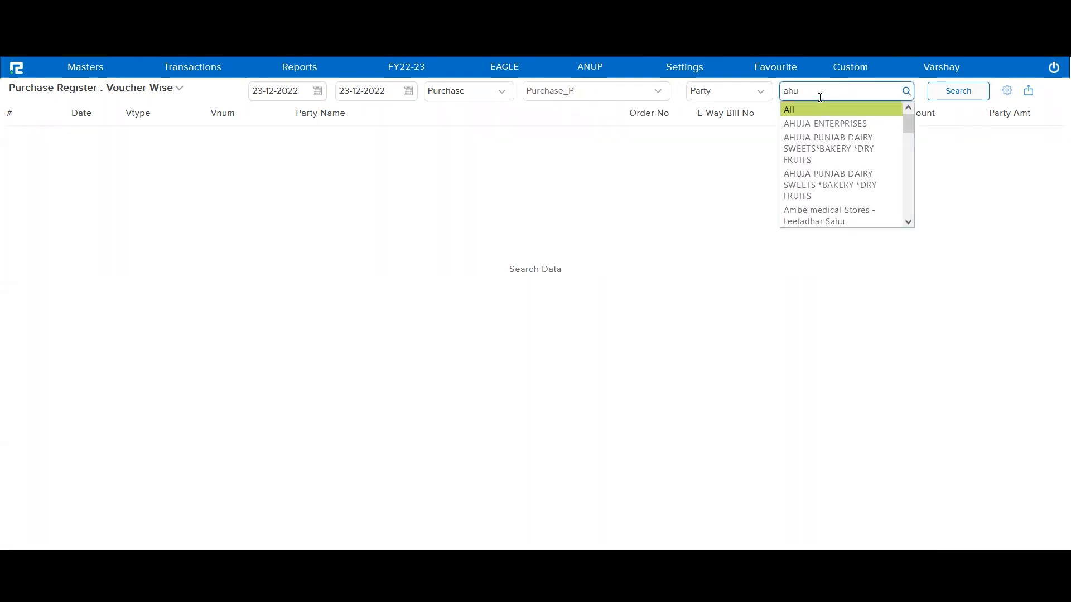
type("ja")
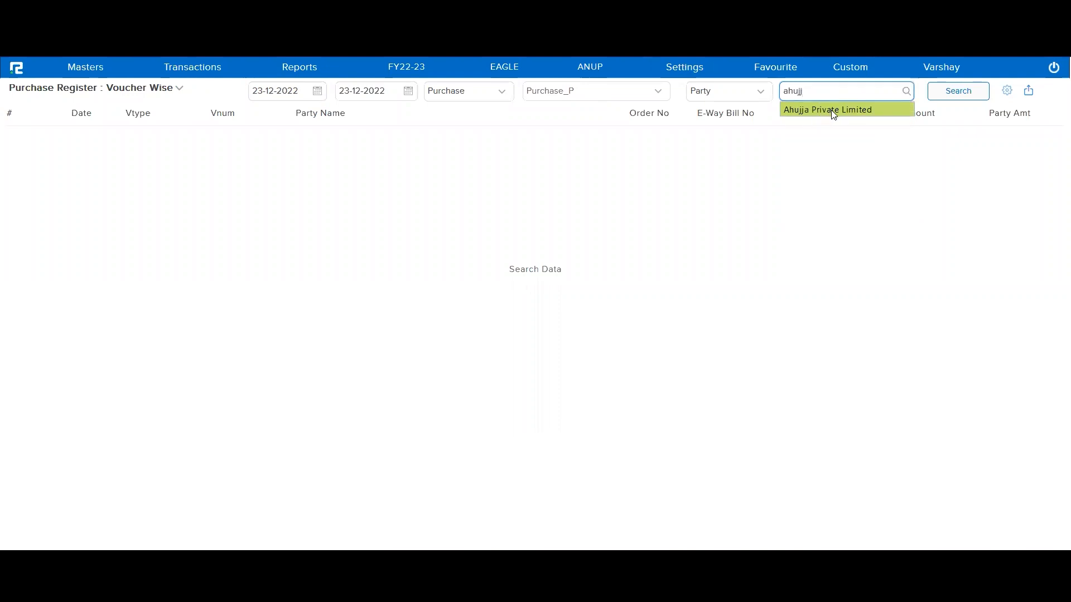
left_click(831, 109)
left_click(949, 98)
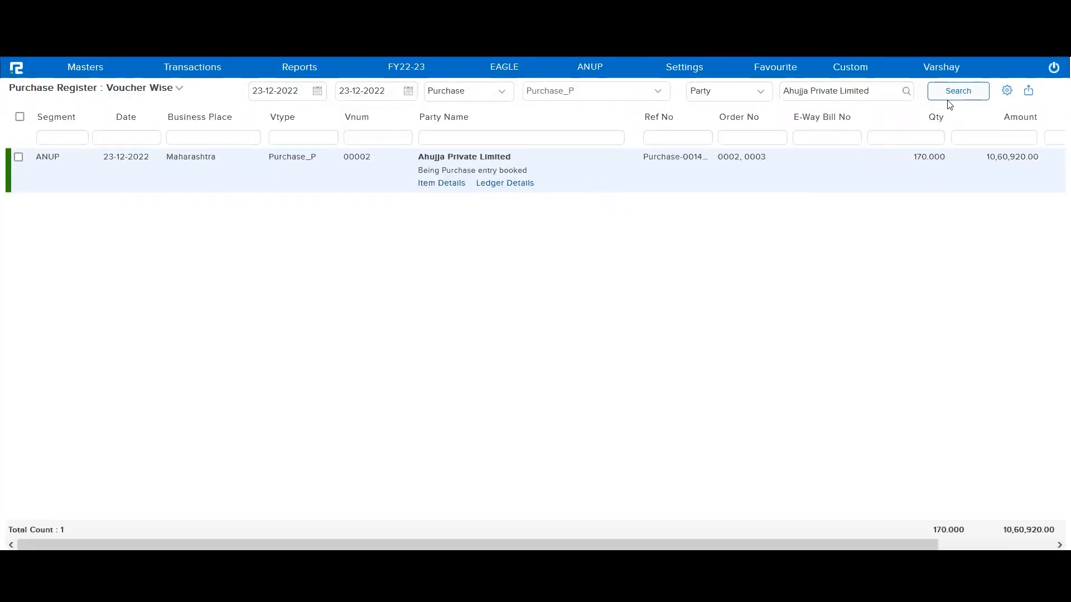
Turn on Item Details, View Item Details Total and Ledger Details for the Purchase Register
left_click(1006, 91)
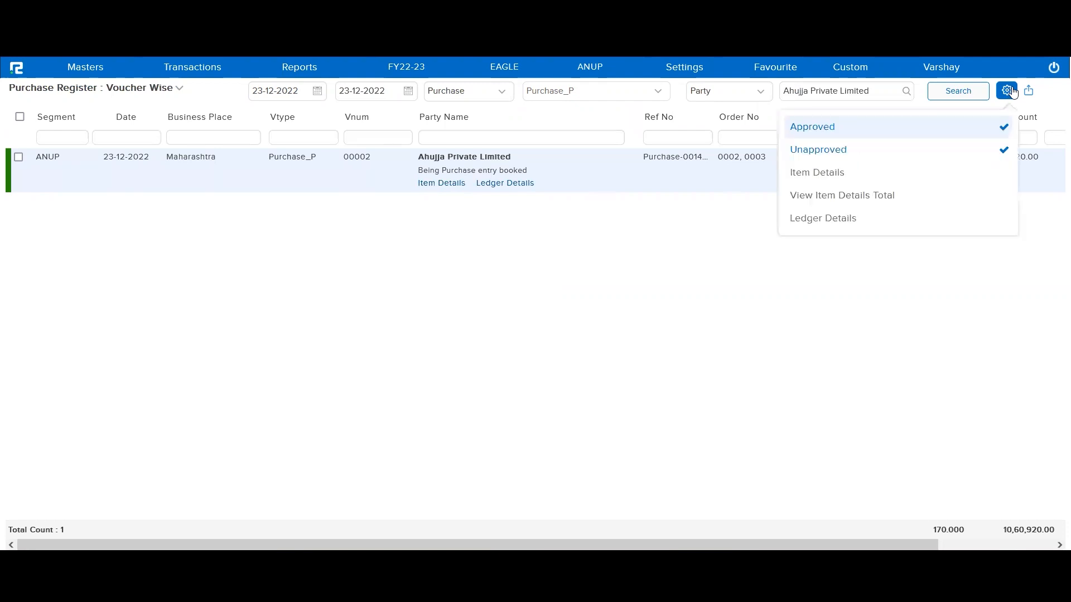
left_click(822, 177)
left_click(839, 198)
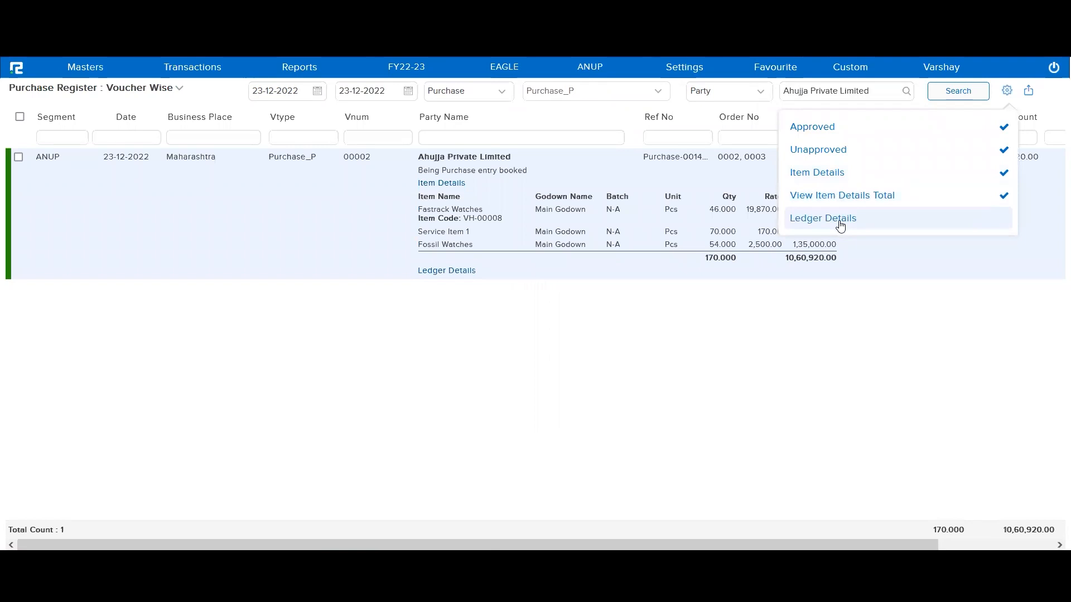
left_click(839, 221)
left_click(820, 386)
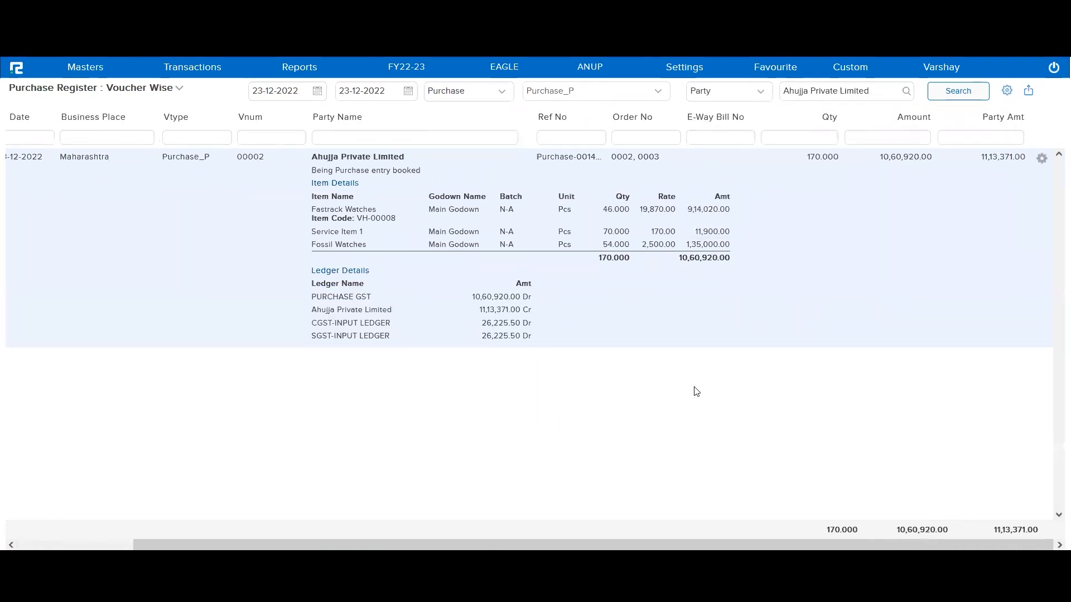
Examine the purchase voucher's available actions, the export formats, and the party and transaction type filter choices of the voucher-wise Purchase Register
left_click(1042, 161)
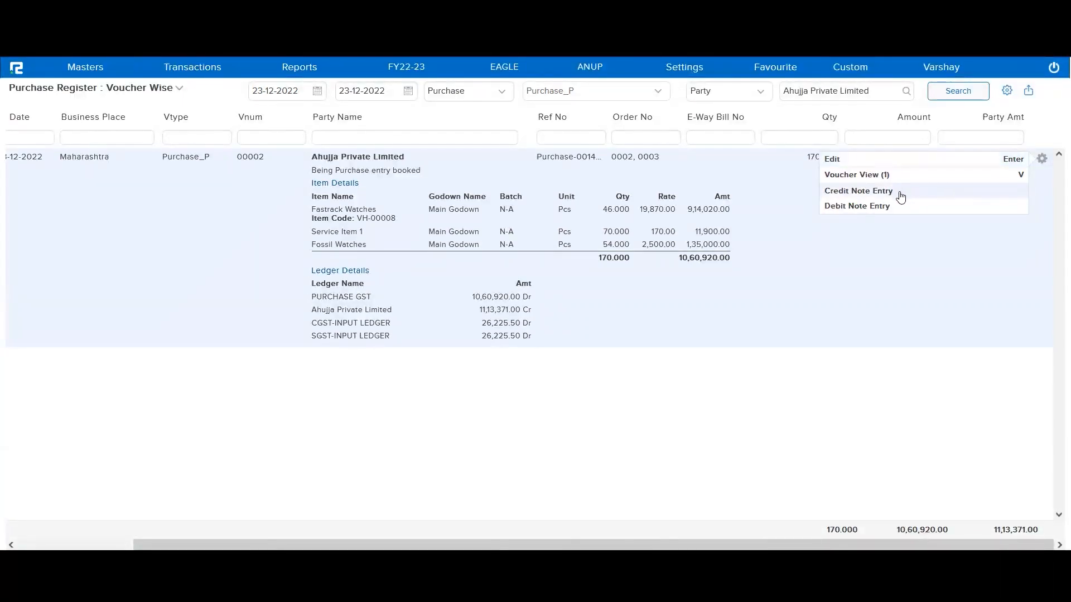
left_click(901, 195)
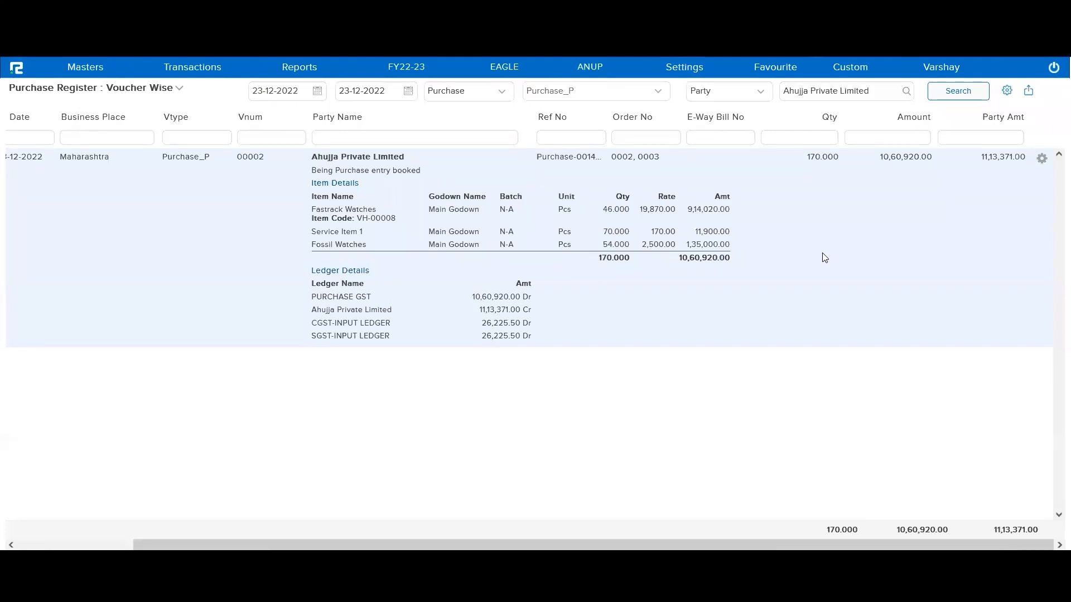
left_click(1015, 94)
left_click(1032, 95)
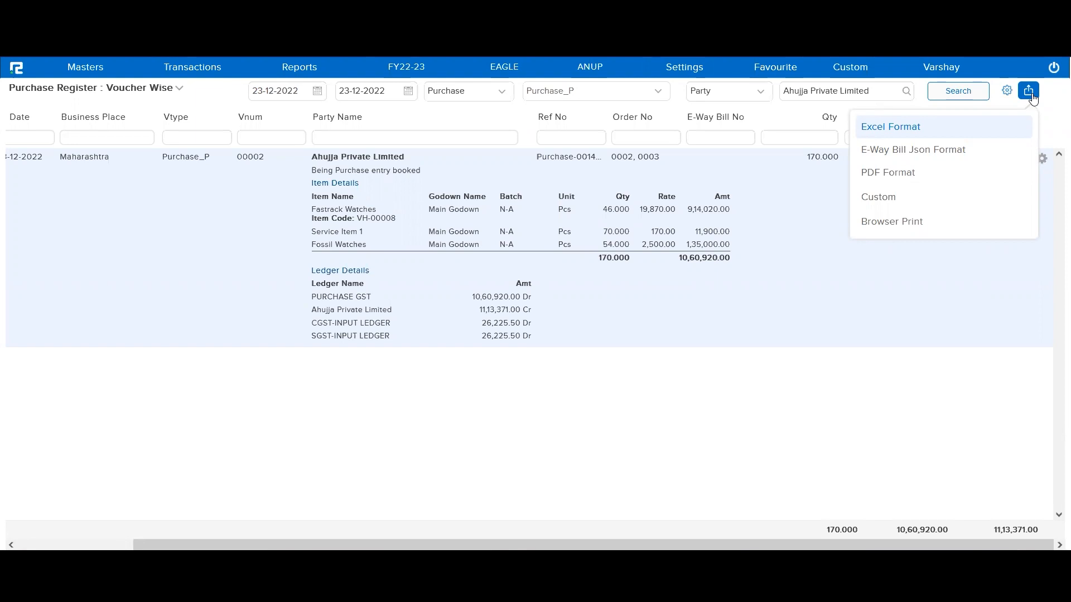
left_click(888, 326)
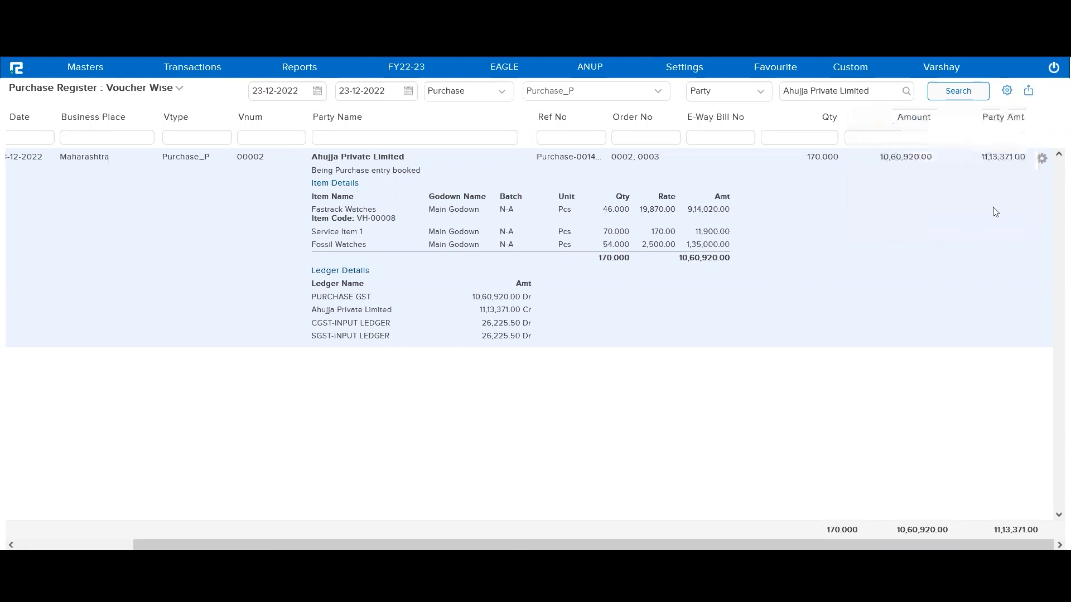
left_click(735, 96)
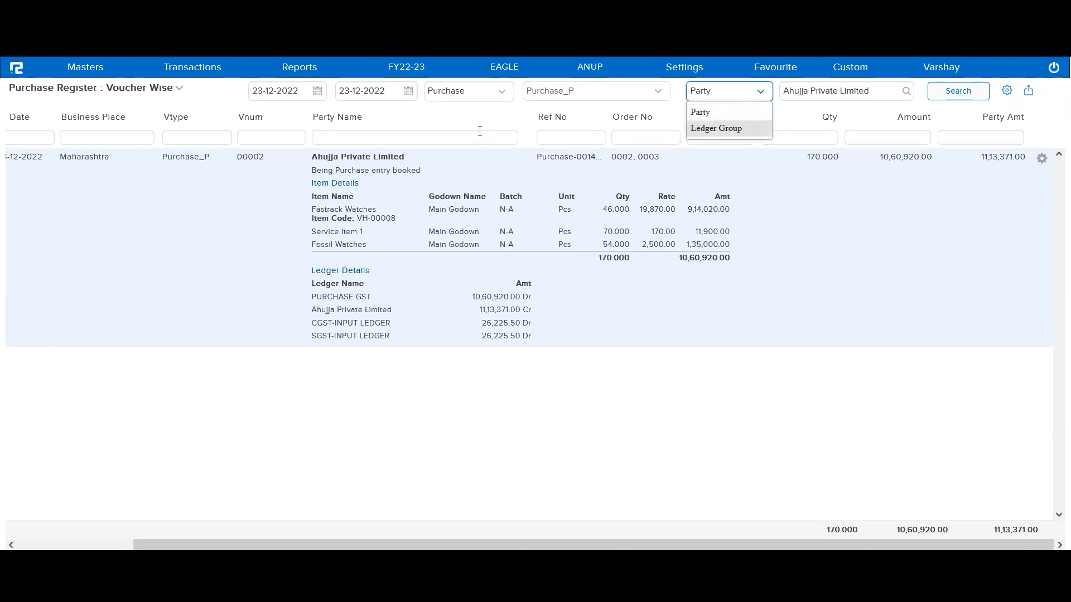
left_click(465, 97)
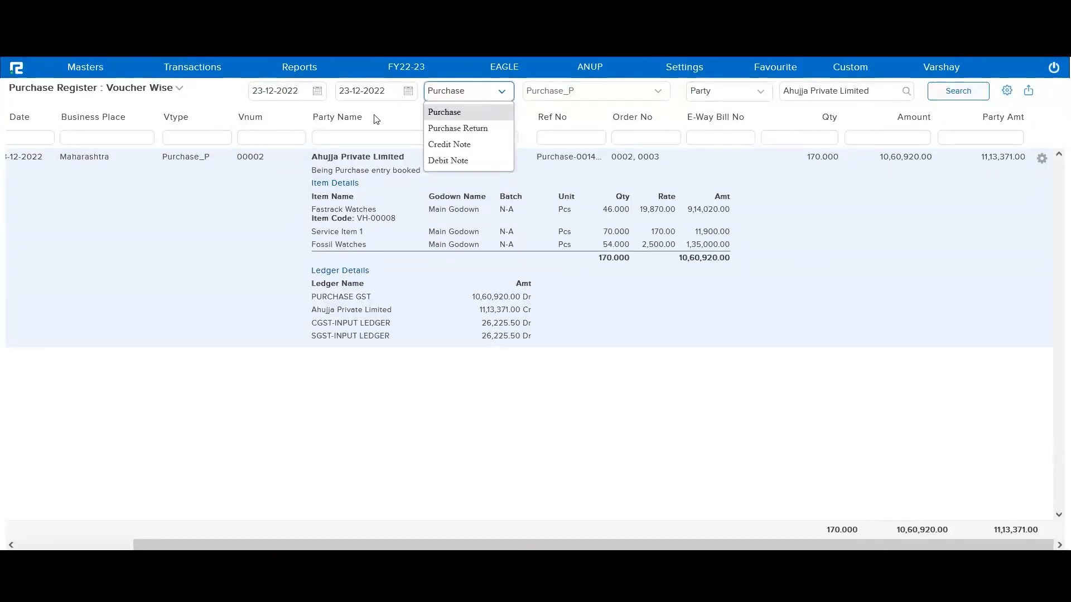
Run the Item Wise Purchase Register datewise for voucher type Purchase_P and review the item, rate and amount columns
left_click(149, 95)
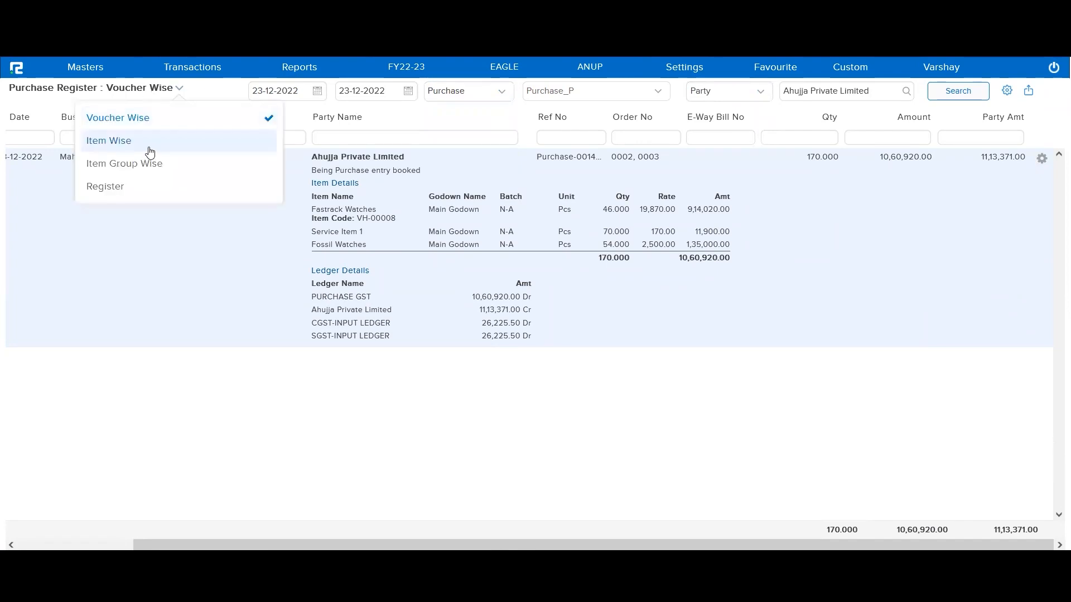
left_click(146, 144)
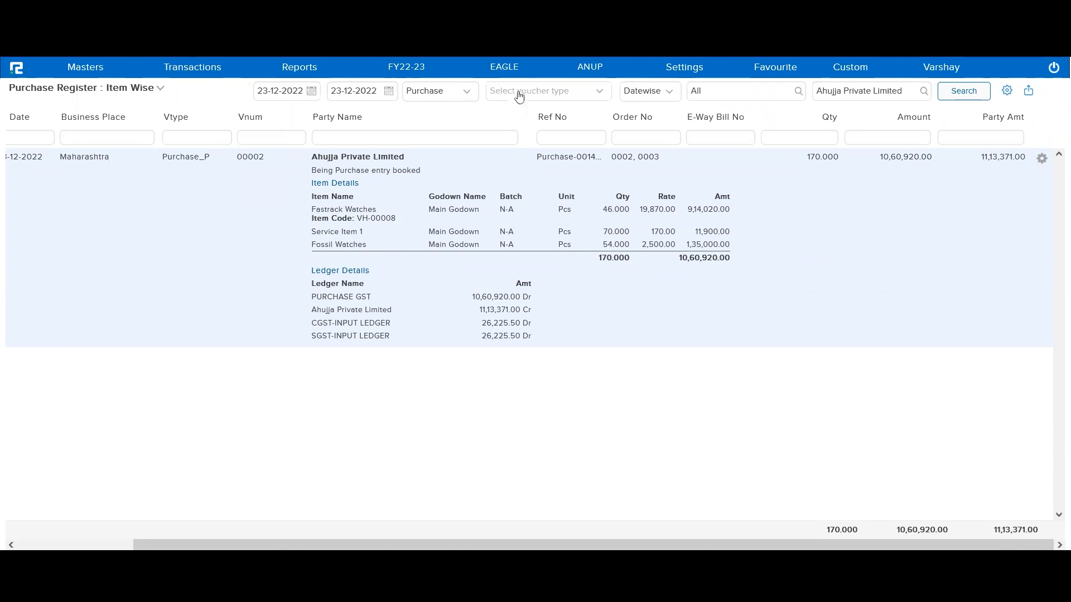
left_click(519, 94)
left_click(503, 204)
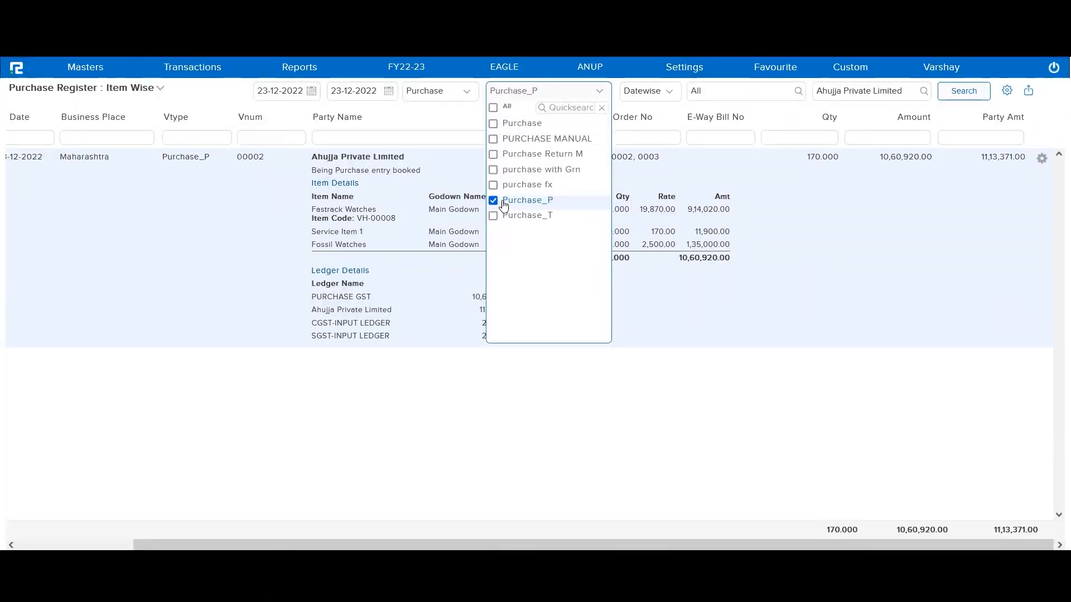
left_click(732, 295)
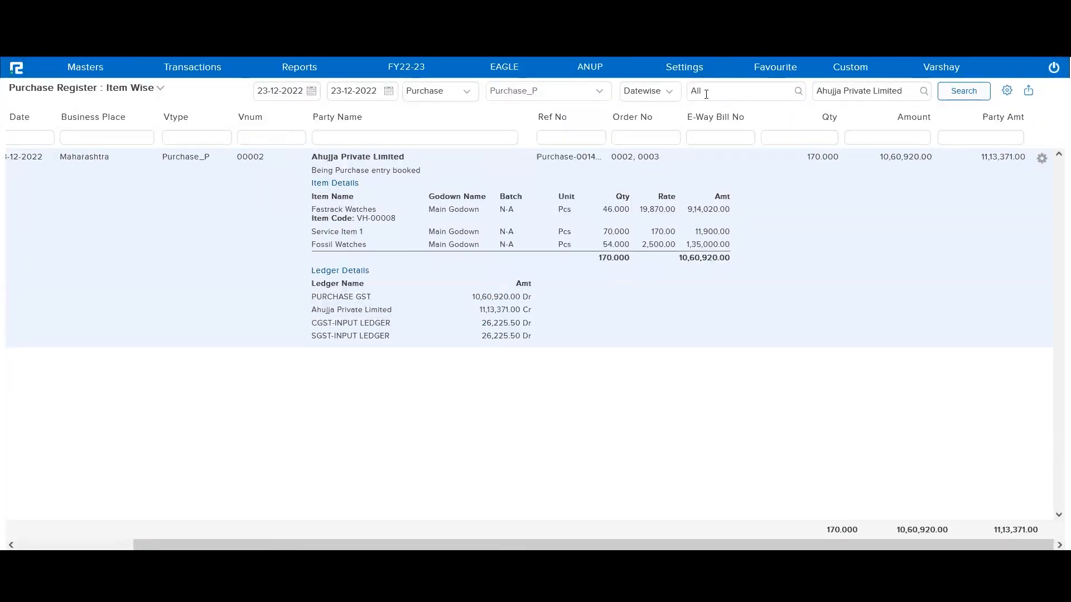
left_click(672, 92)
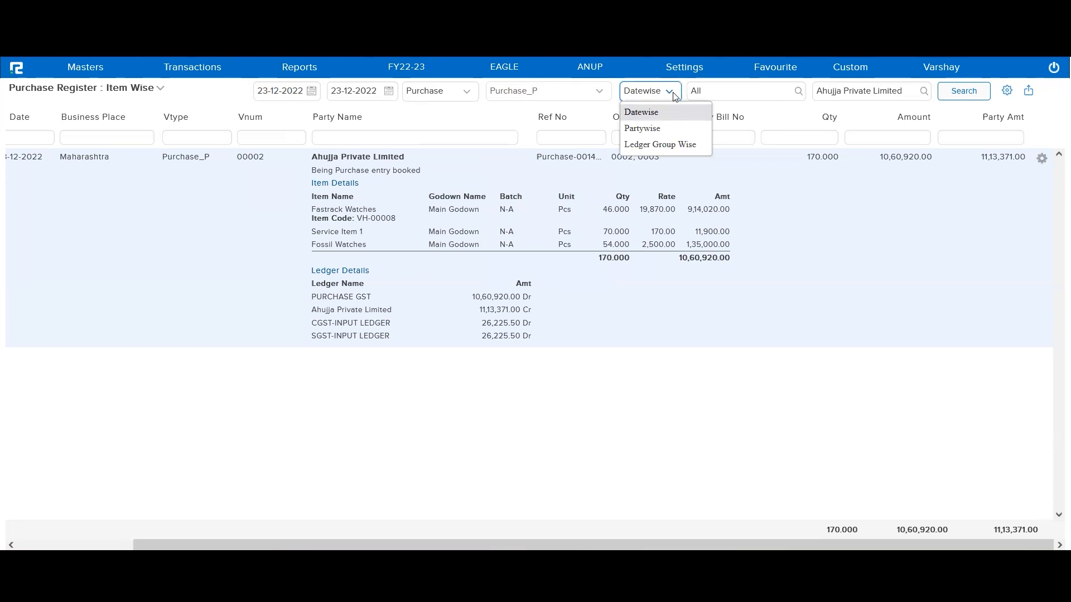
left_click(673, 93)
left_click(963, 91)
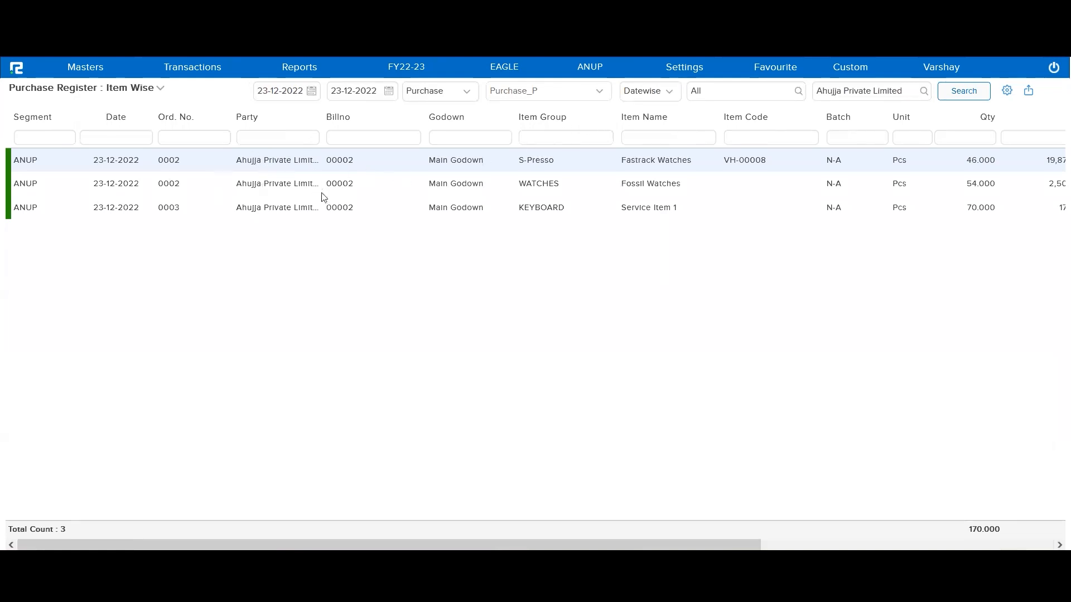
scroll(608, 254, "right", 5)
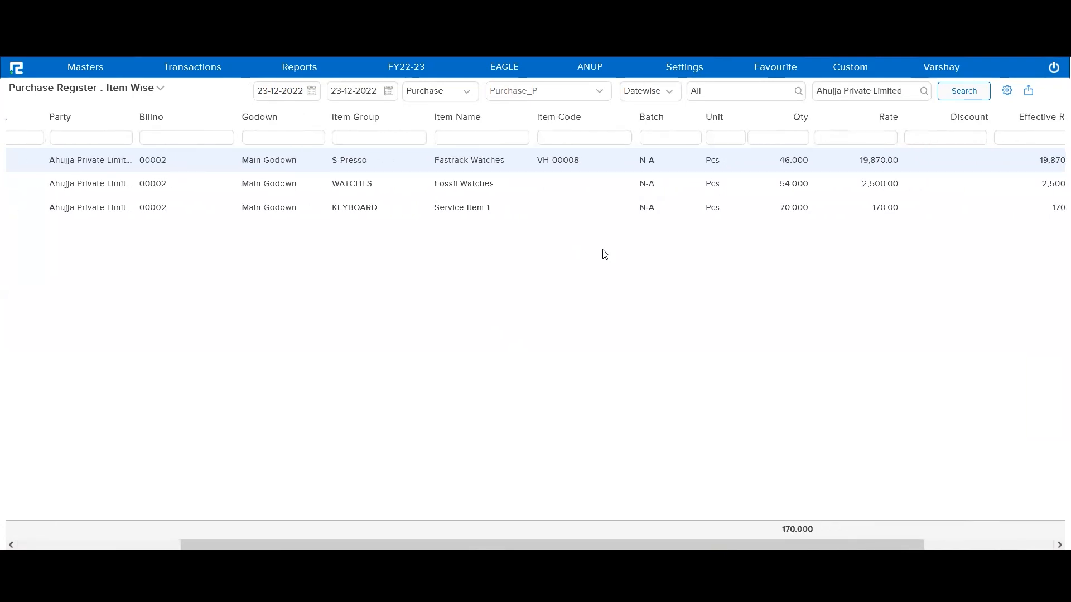
scroll(605, 254, "right", 4)
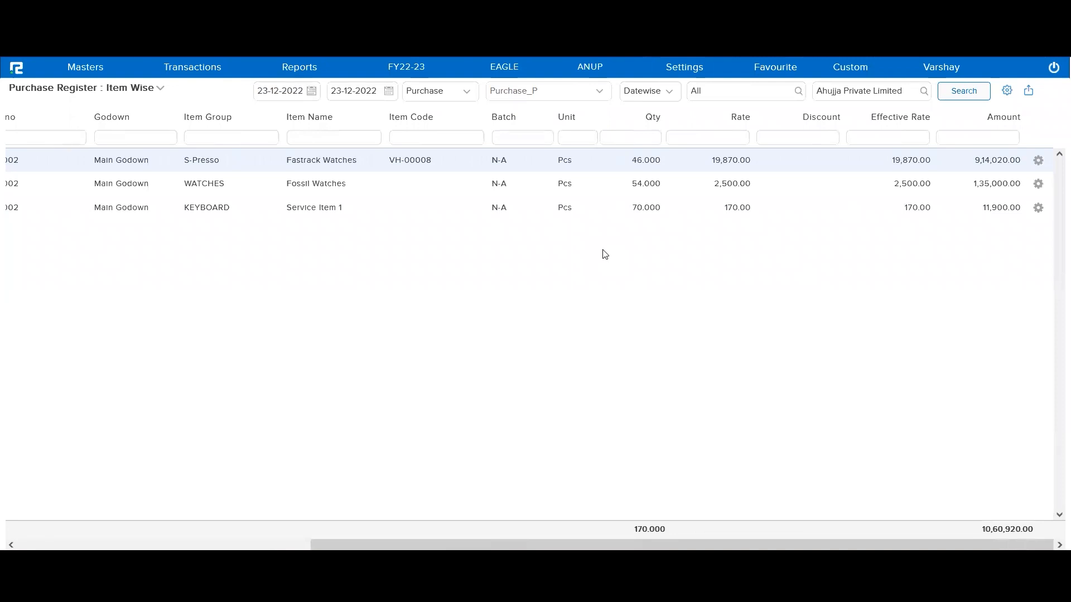
Rerun the Item Wise Purchase Register partywise and review the party-wise item rows and the other grouping choices
left_click(665, 91)
left_click(647, 128)
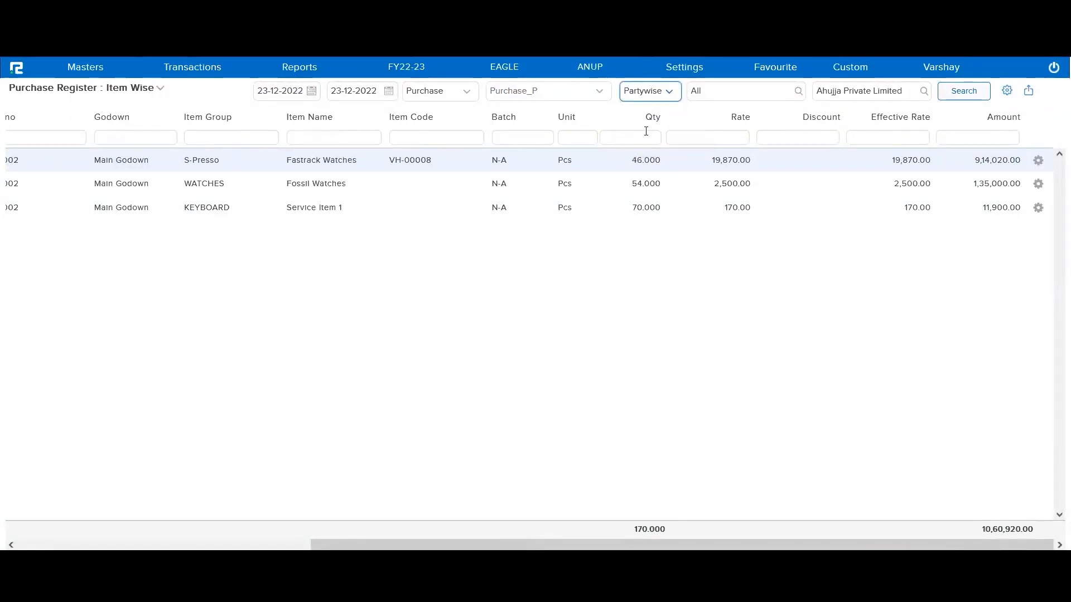
left_click(947, 99)
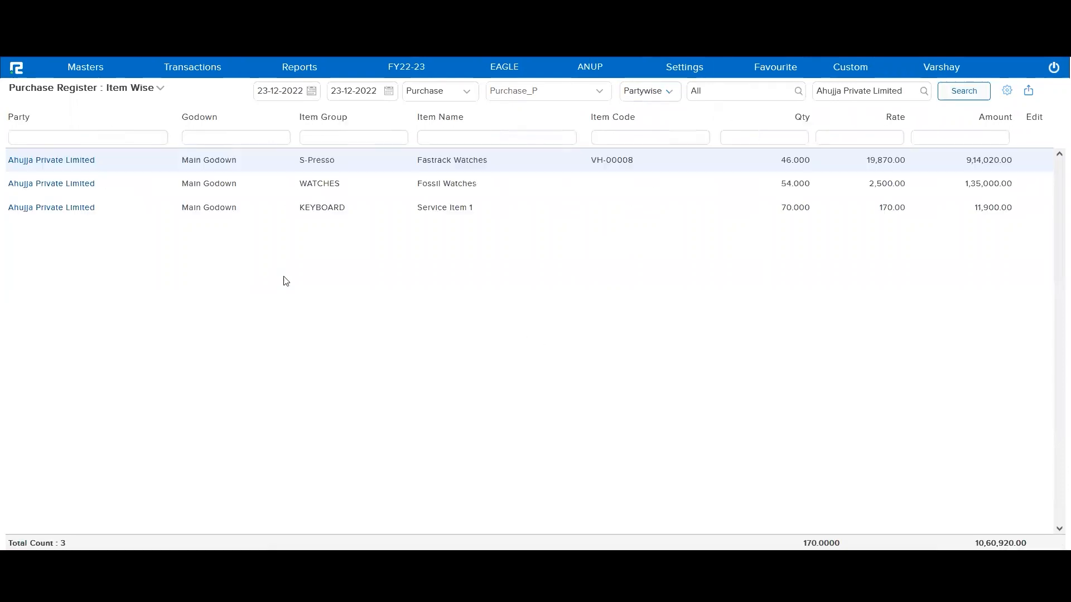
scroll(156, 239, "left", 5)
scroll(156, 242, "right", 5)
double_click(19, 117)
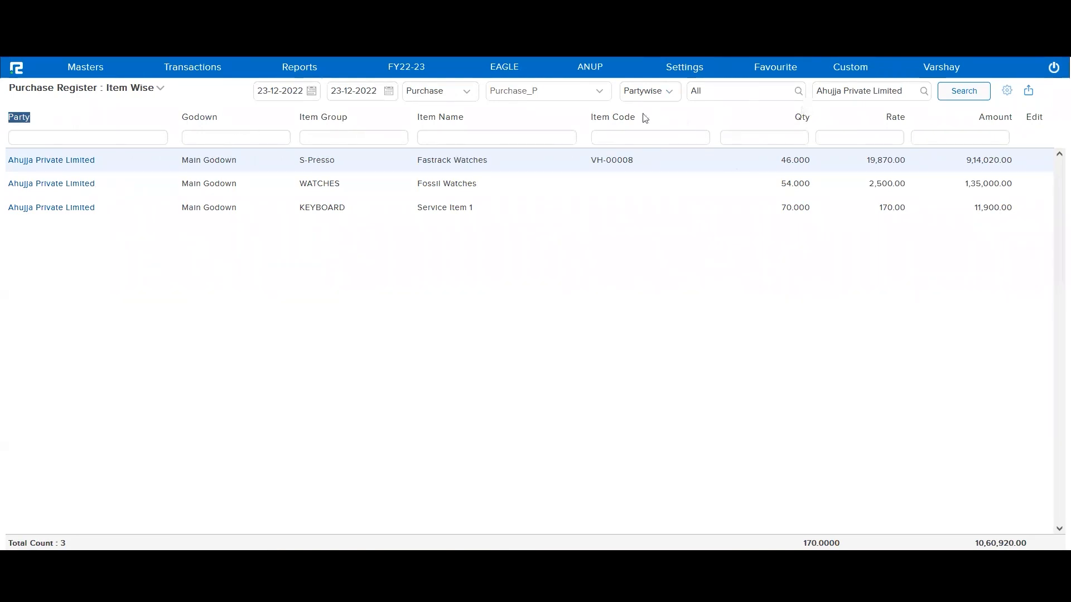
left_click(637, 99)
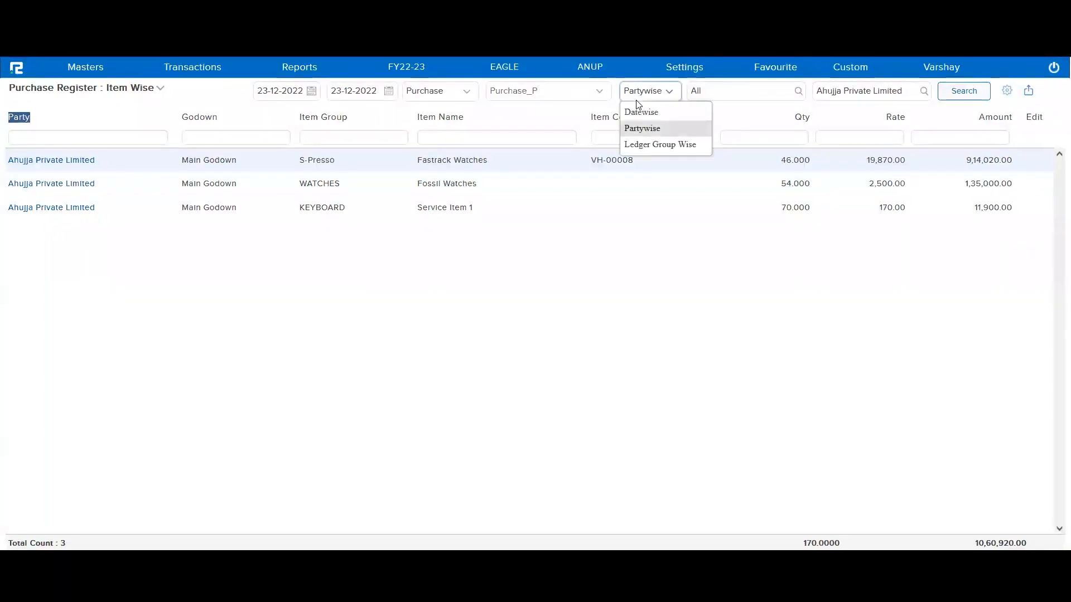
left_click(595, 317)
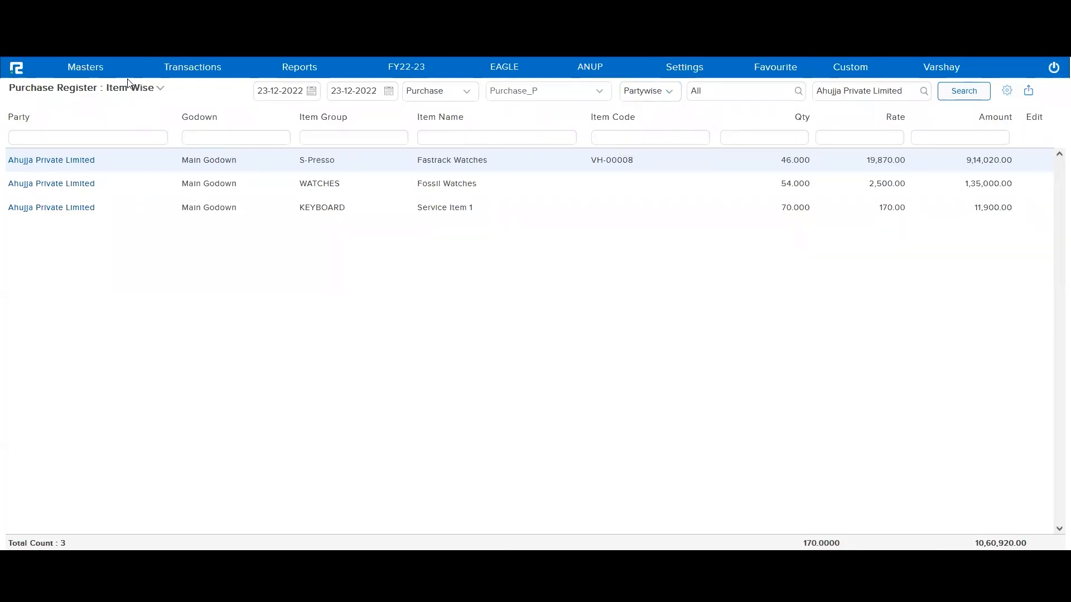
Switch the Purchase Register to Item Group Wise and view its export formats
left_click(135, 95)
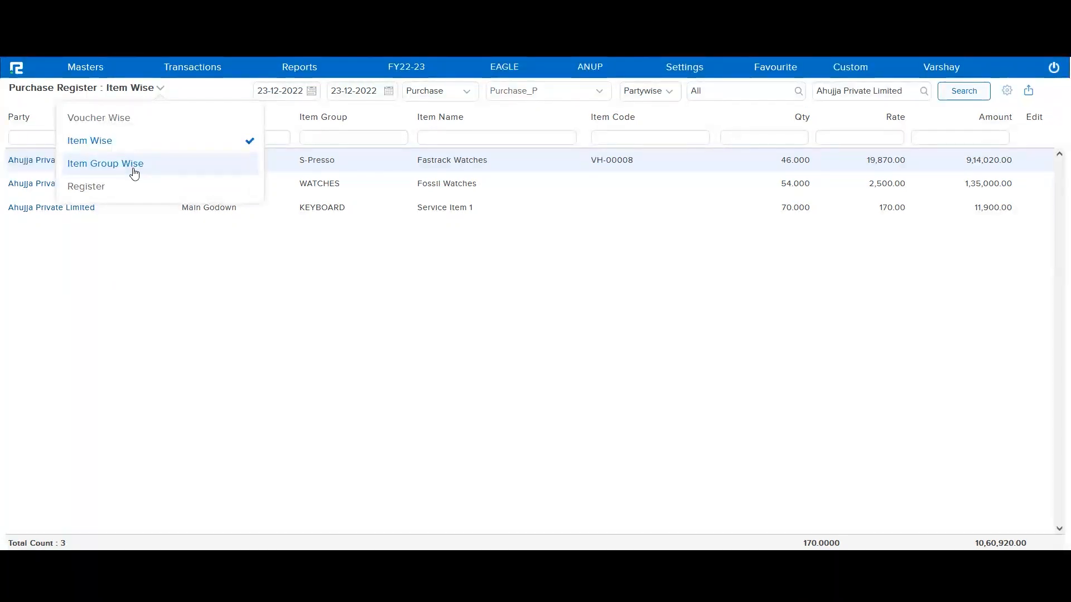
left_click(135, 174)
left_click(965, 98)
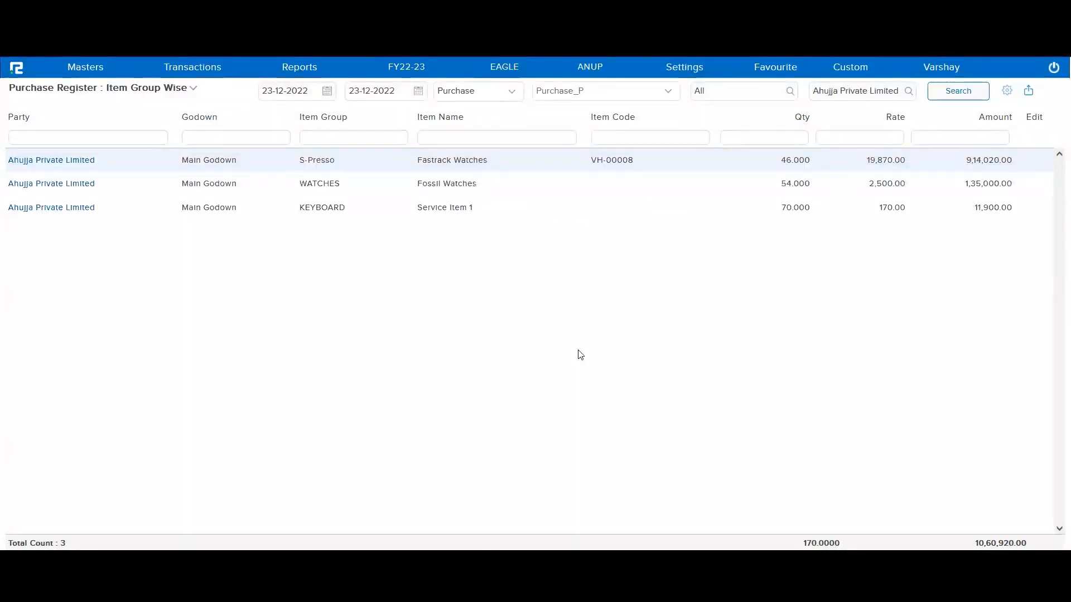
left_click(1033, 95)
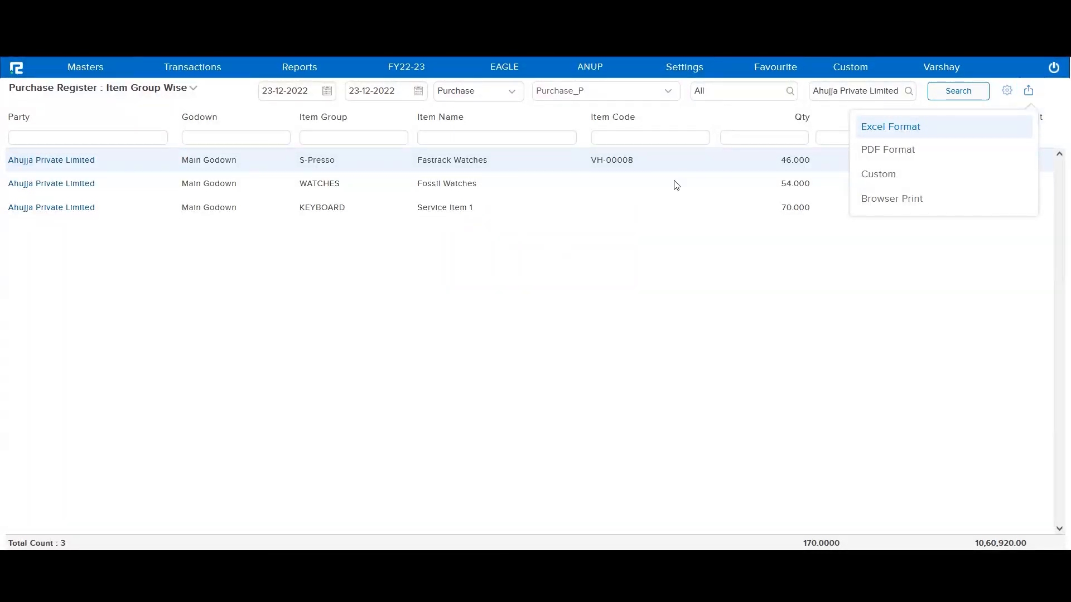
Open the Day Book from the accounts daily reports and run it by Voucher Date for 23-12-2022
left_click(315, 78)
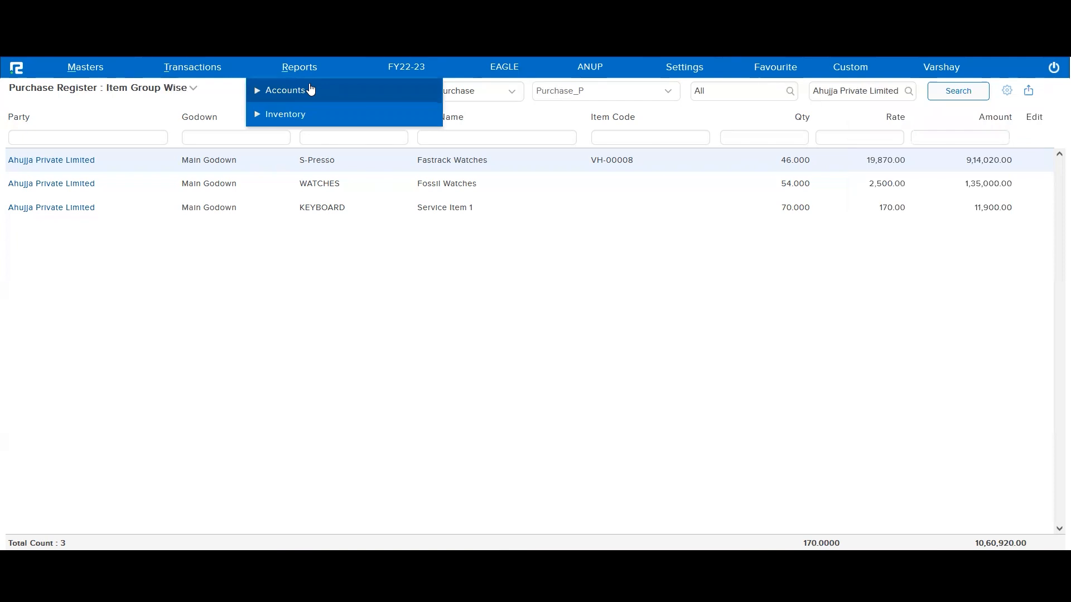
left_click(306, 90)
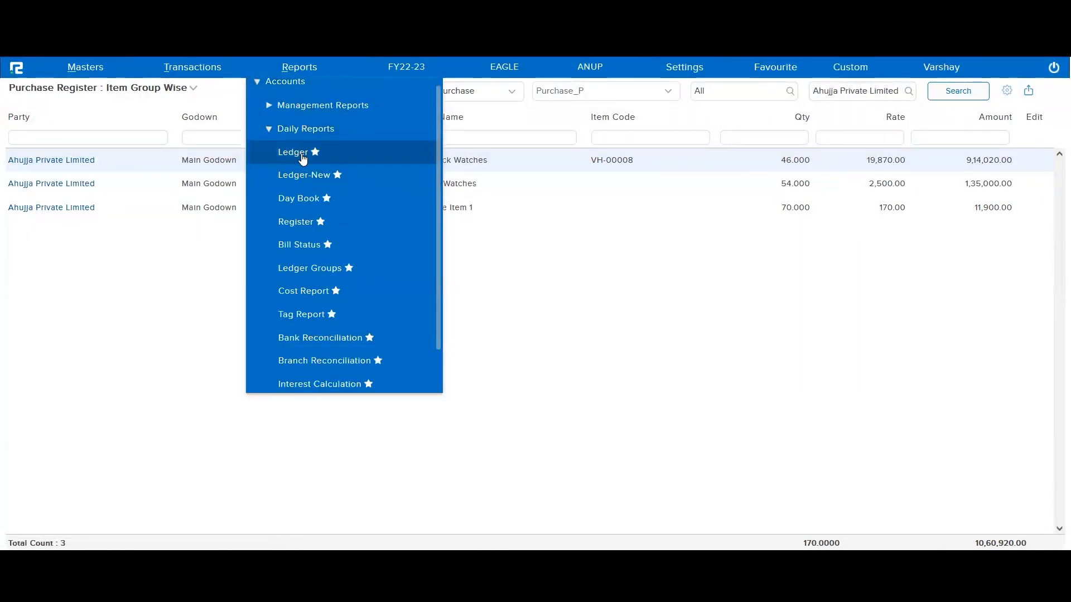
left_click(301, 202)
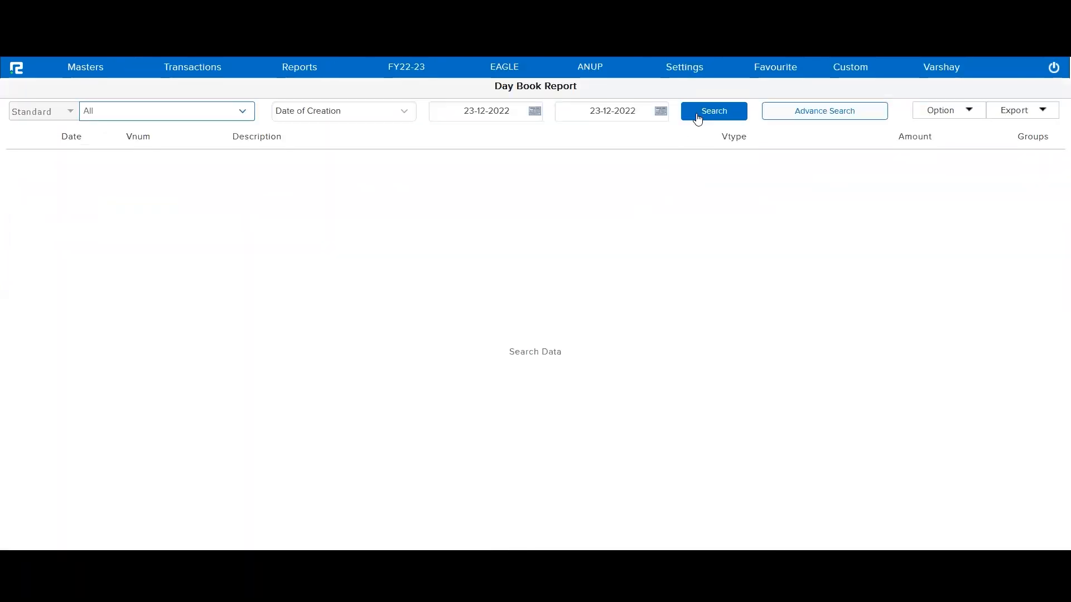
left_click(349, 117)
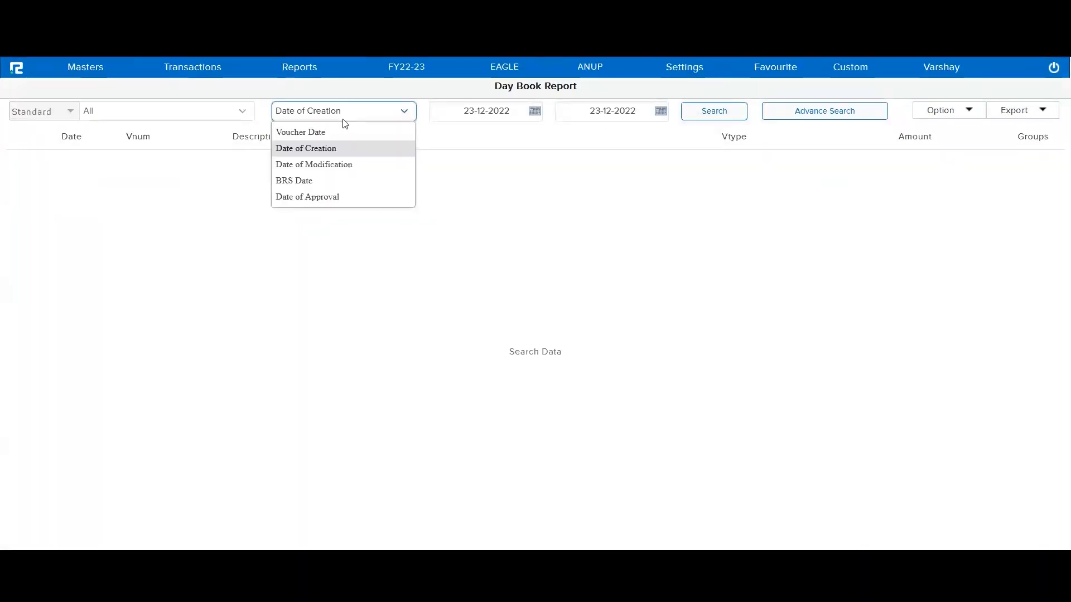
left_click(323, 132)
left_click(724, 119)
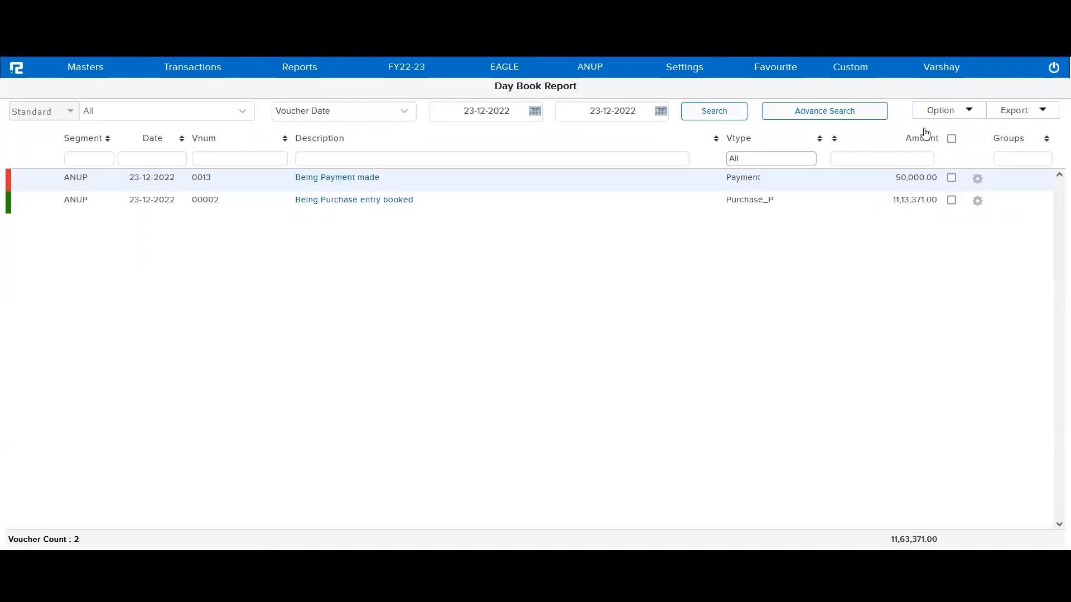
Turn on Ledgers and the stock details in the Day Book report and review the purchase entry's item lines
left_click(940, 110)
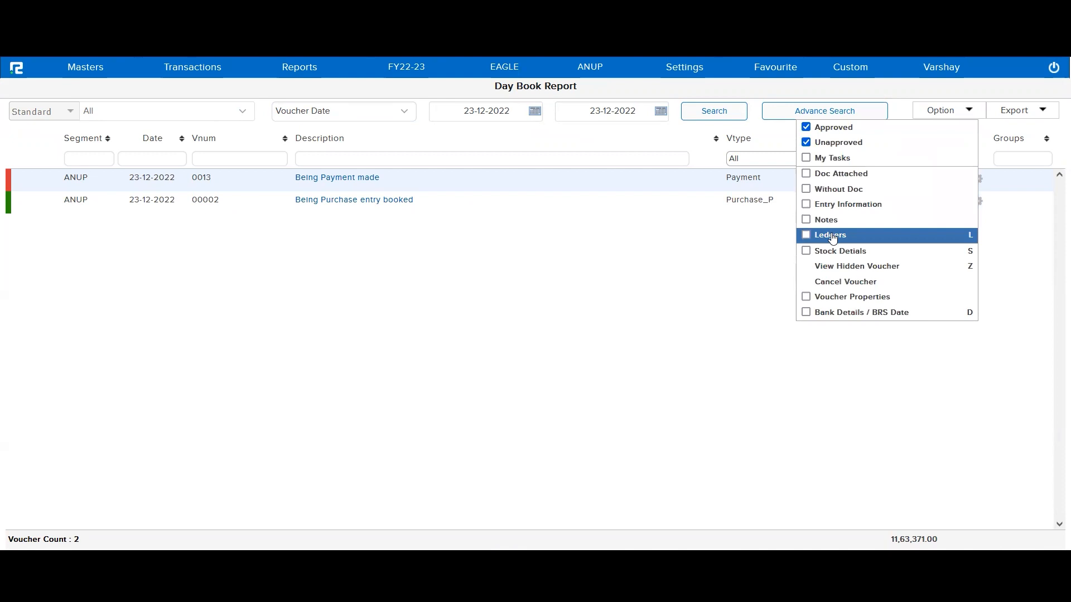
left_click(833, 236)
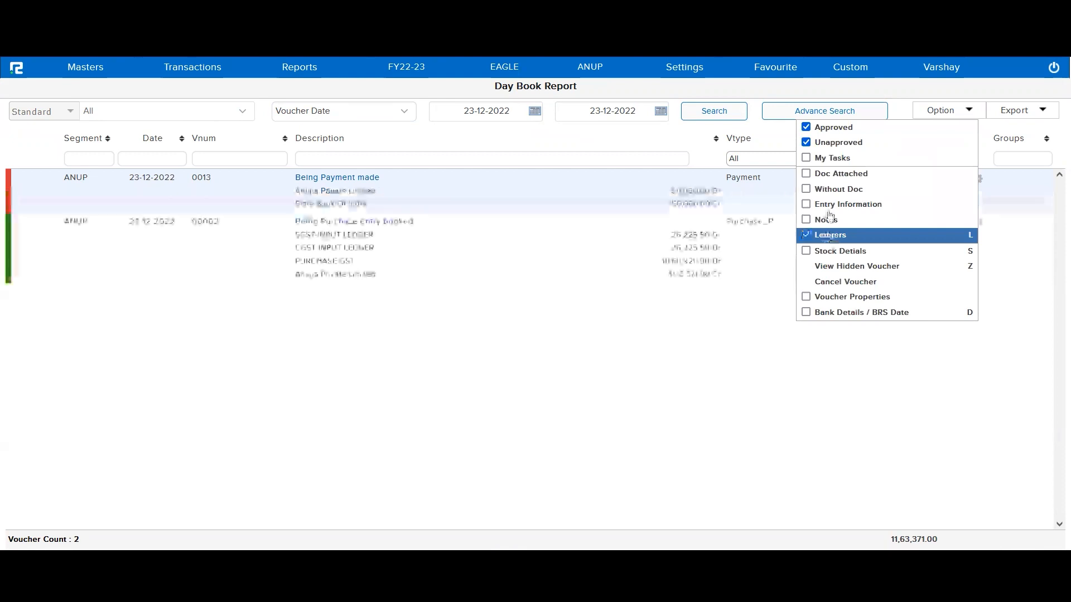
left_click(836, 252)
left_click(743, 334)
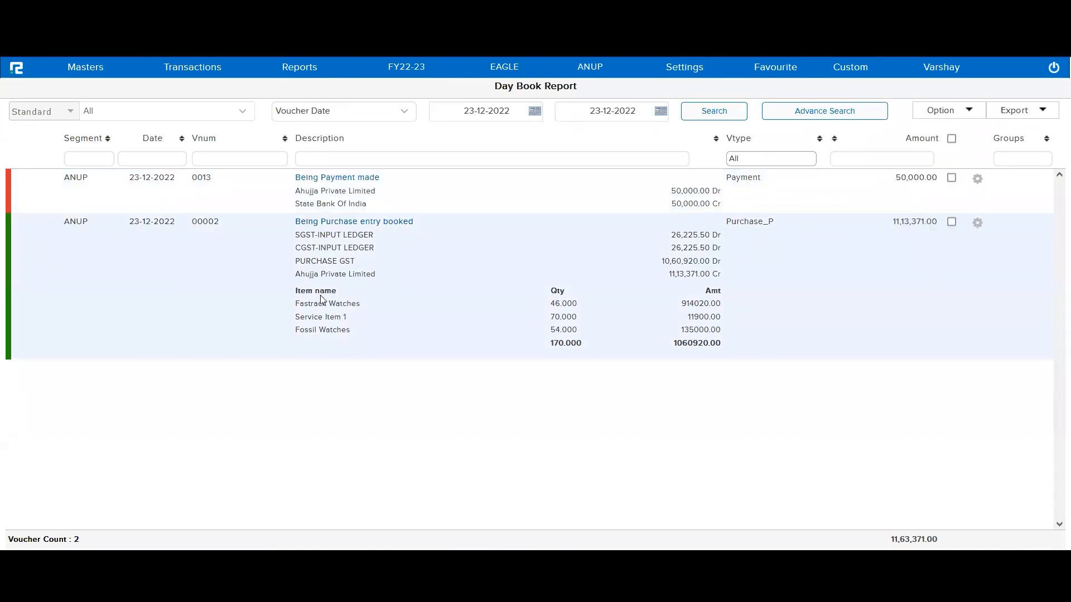
left_click_drag(299, 304, 364, 331)
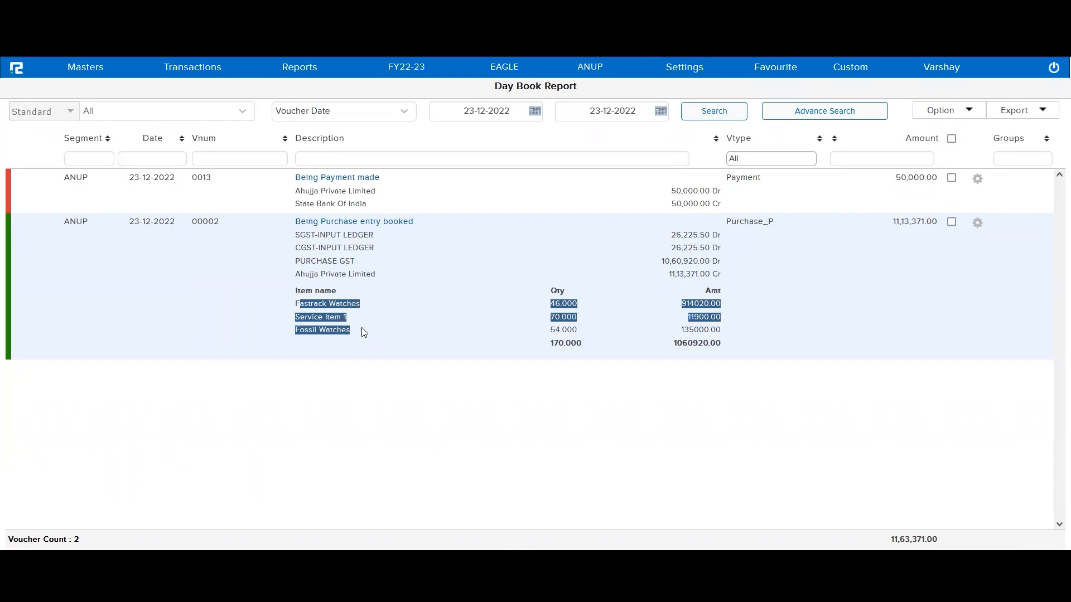
Switch to the Procure To Pay.pptx presentation in WPS Office and start its slide show
left_click(769, 204)
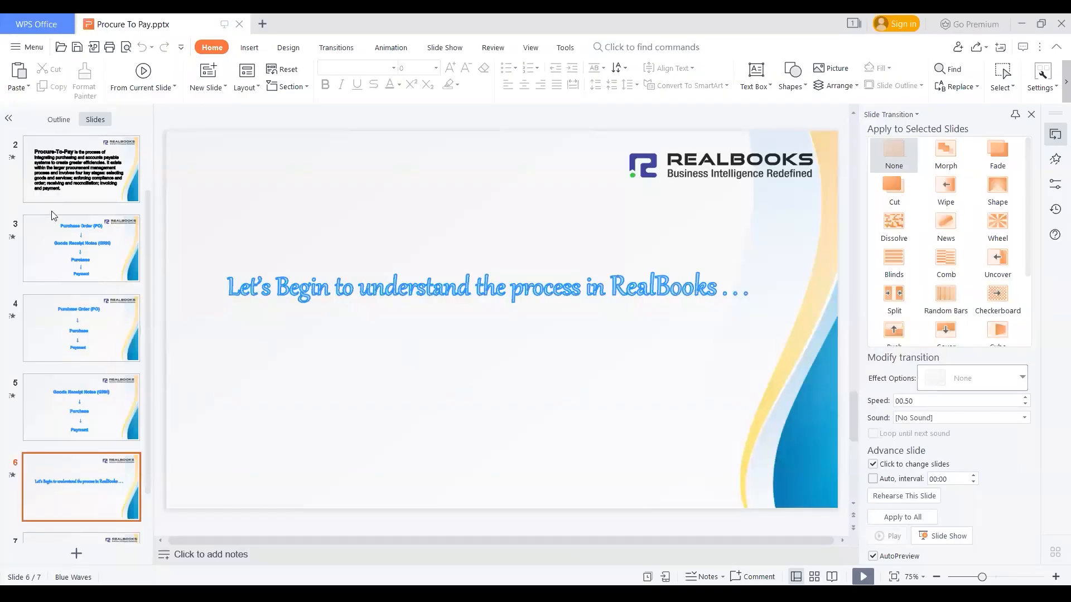
left_click(46, 279)
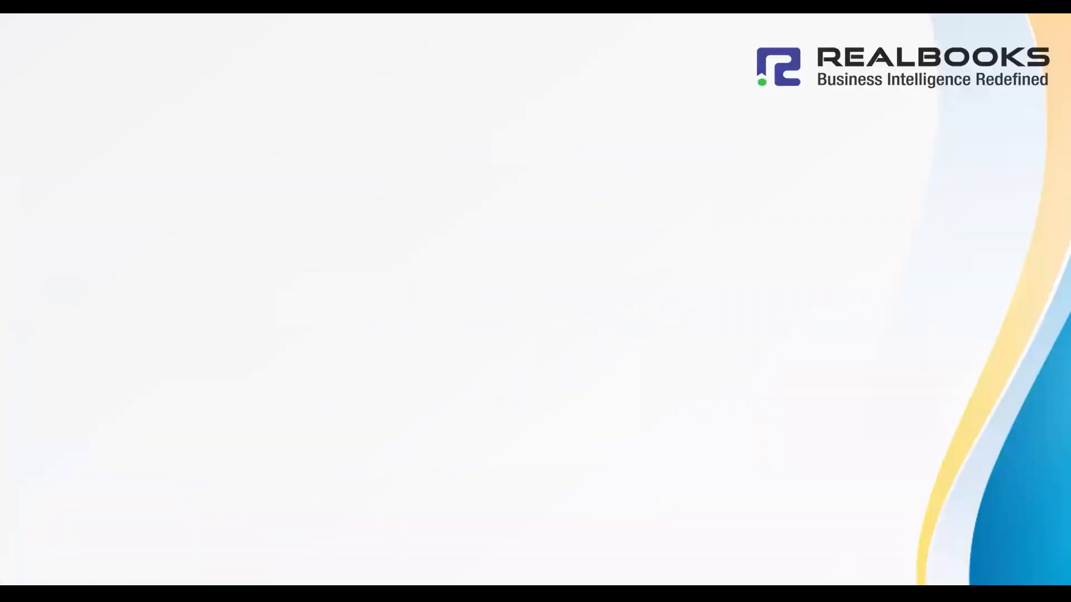